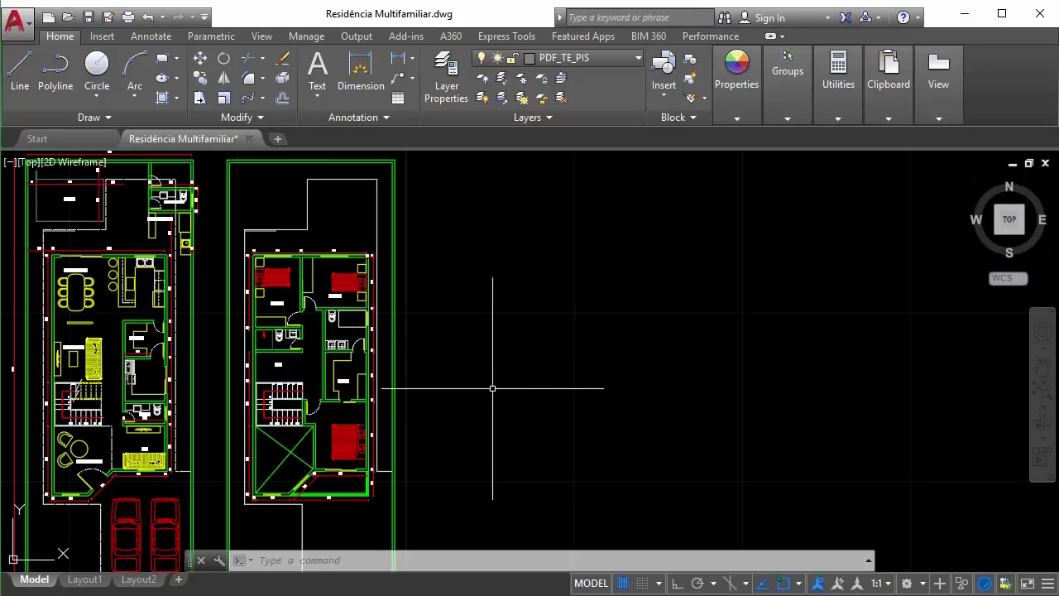
{"action": "scroll", "coordinate": [407, 357], "scroll_direction": "up", "scroll_amount": 6}
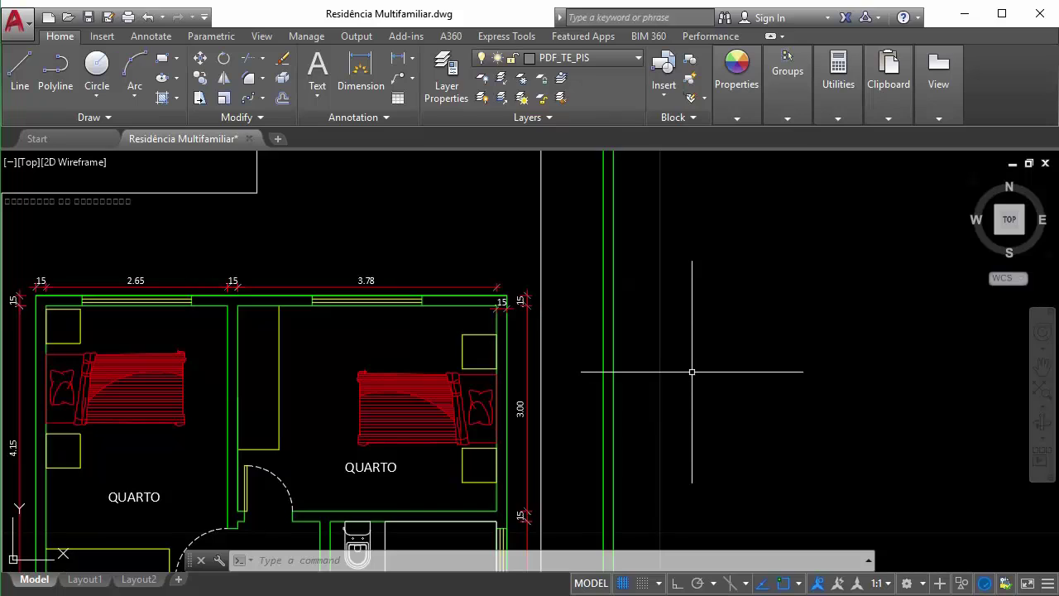
{"action": "mouse_move", "coordinate": [537, 342]}
{"action": "middle_mouse_down"}
{"action": "mouse_move", "coordinate": [628, 371]}
{"action": "mouse_move", "coordinate": [634, 432]}
{"action": "middle_mouse_up"}
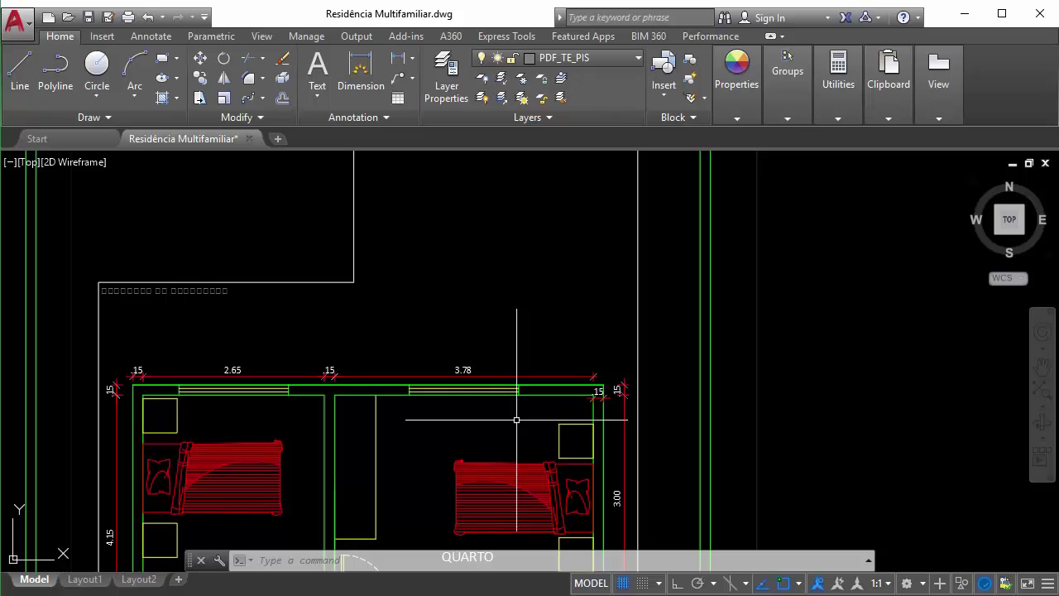
{"action": "scroll", "coordinate": [443, 399], "scroll_direction": "up", "scroll_amount": 2}
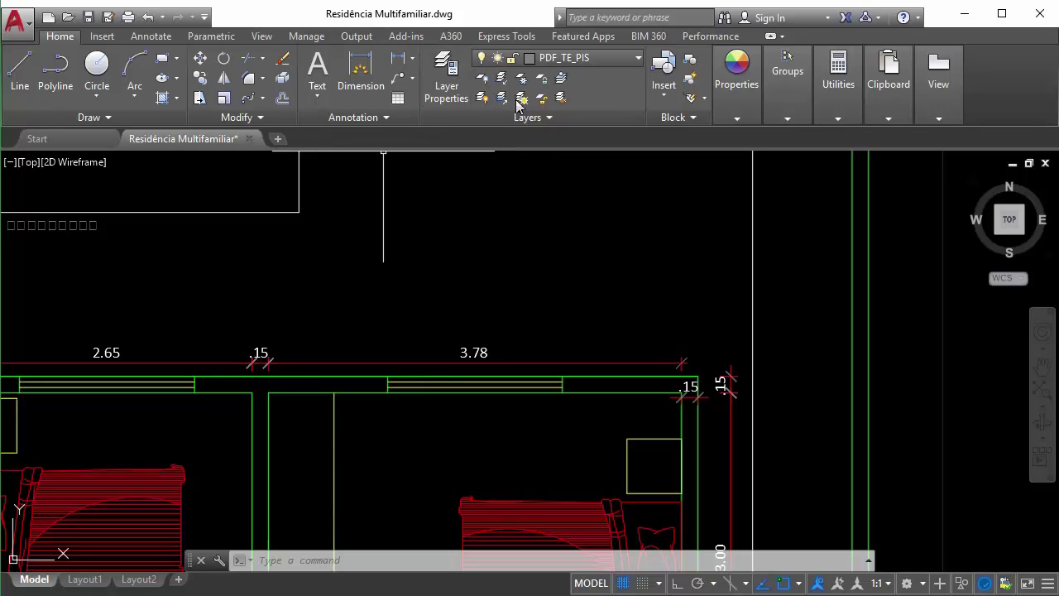
{"action": "left_click", "coordinate": [352, 111]}
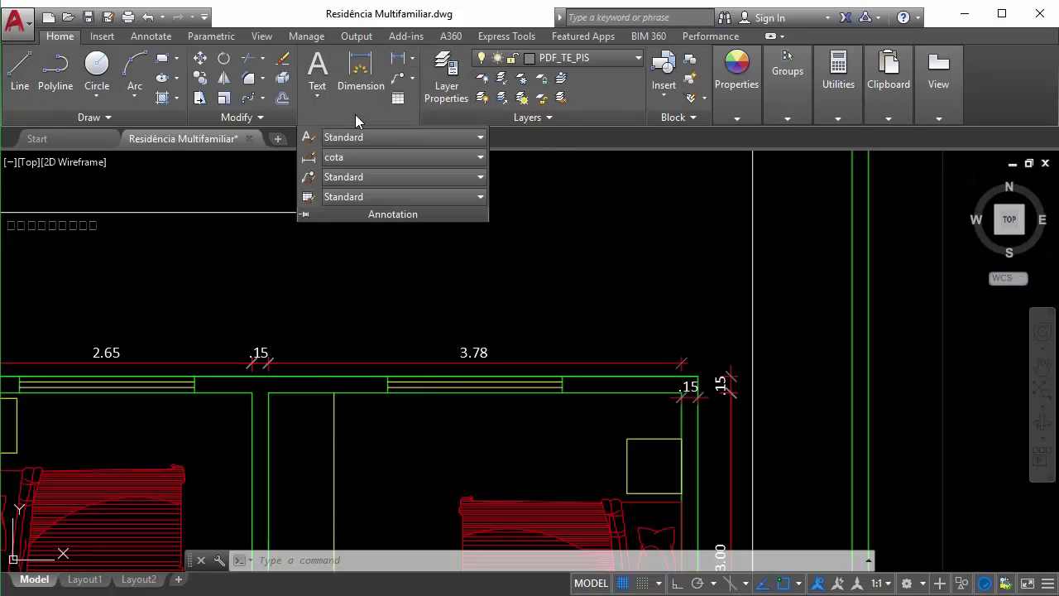
{"action": "left_click", "coordinate": [319, 98]}
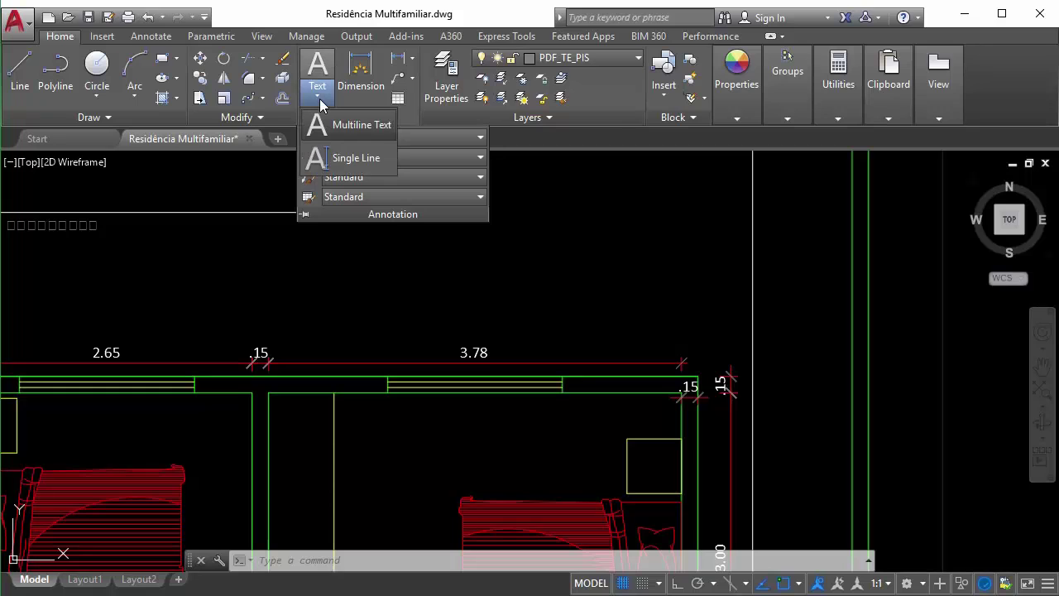
{"action": "left_click", "coordinate": [357, 83]}
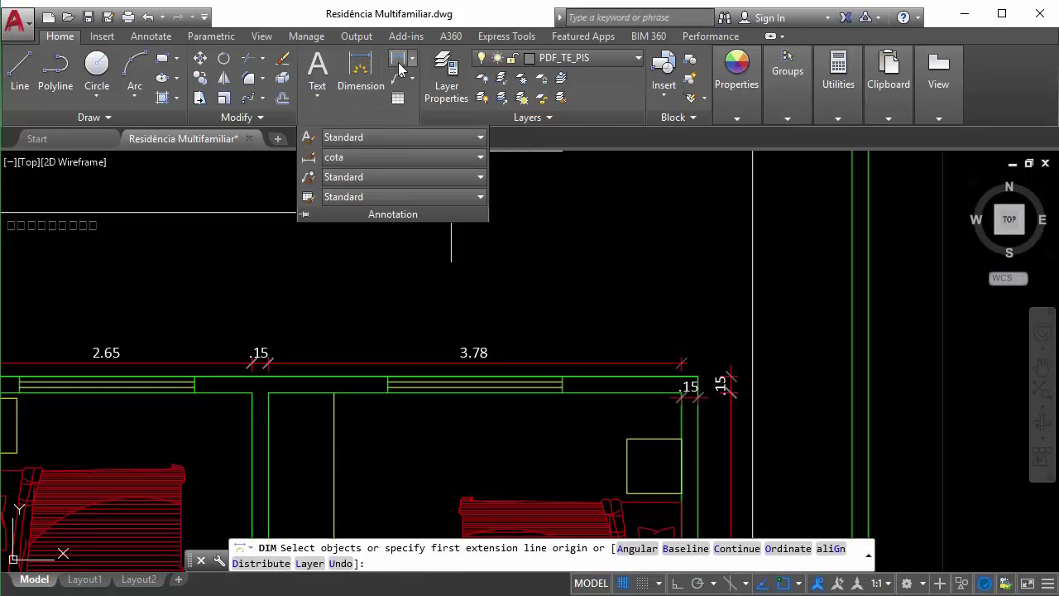
{"action": "key", "text": "Escape"}
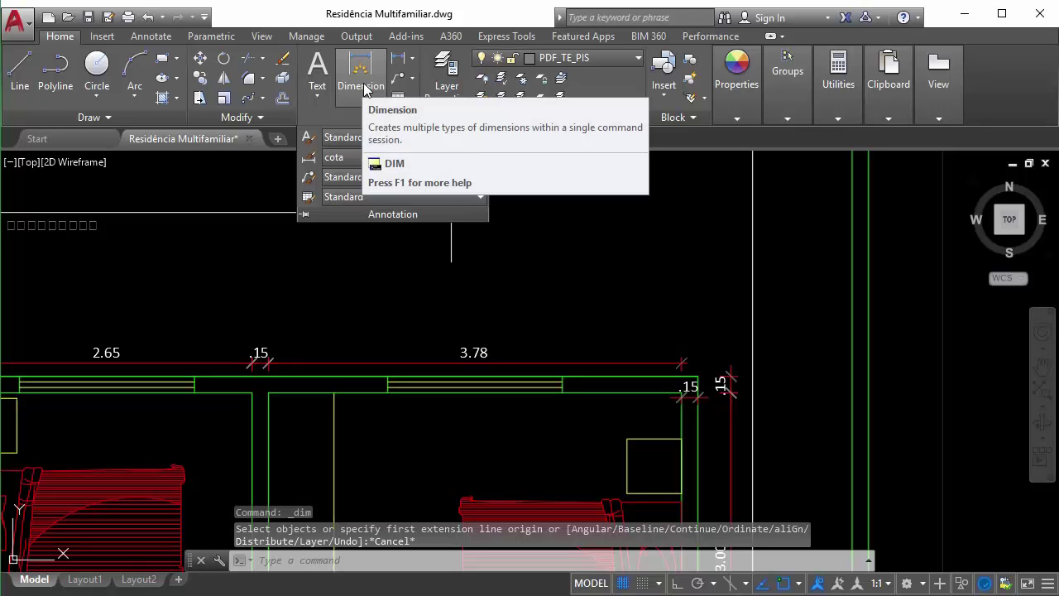
{"action": "left_click", "coordinate": [362, 79]}
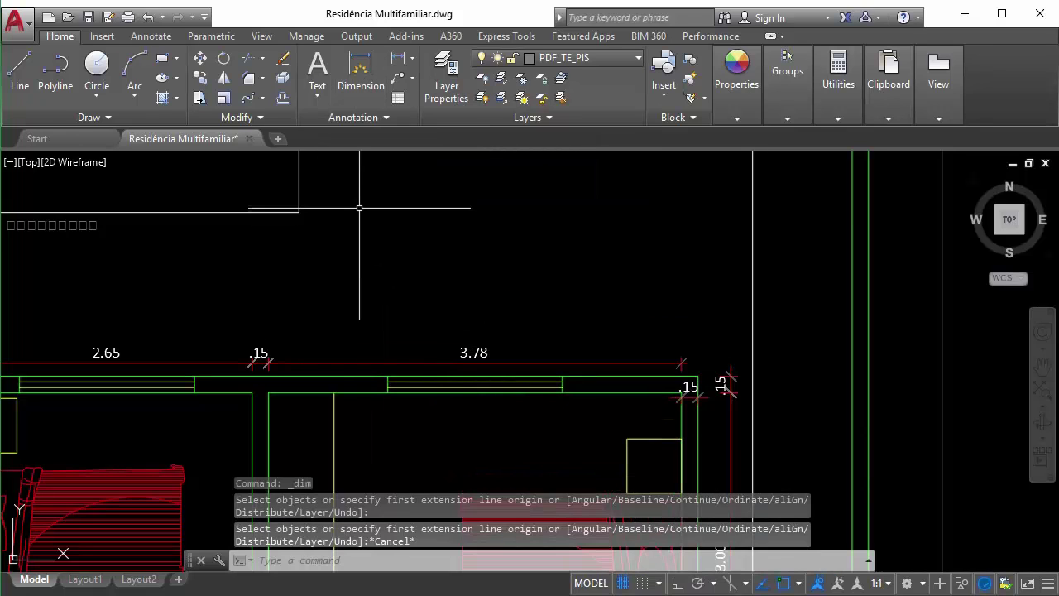
Dimension the top horizontal edge of the white outline on the upper-floor plan with the Dimension command.
{"action": "left_click", "coordinate": [362, 79]}
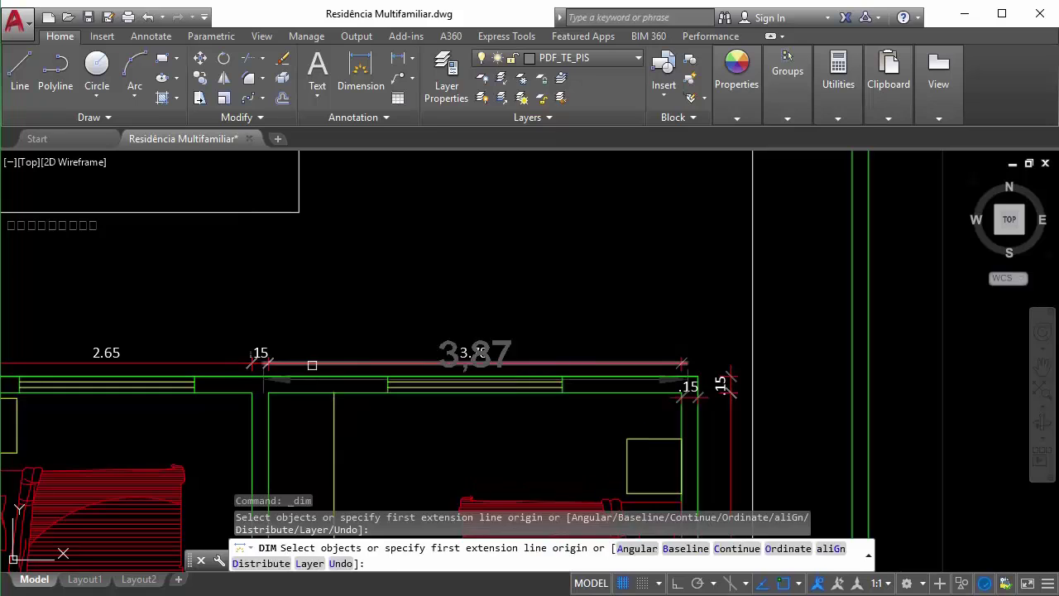
{"action": "left_click", "coordinate": [312, 364]}
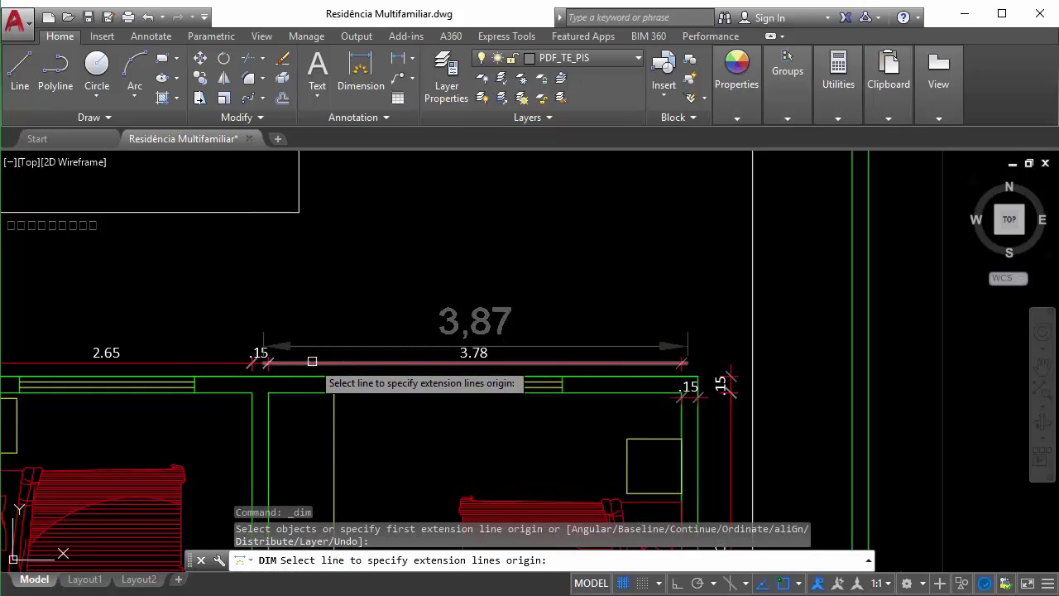
{"action": "scroll", "coordinate": [333, 369], "scroll_direction": "down", "scroll_amount": 4}
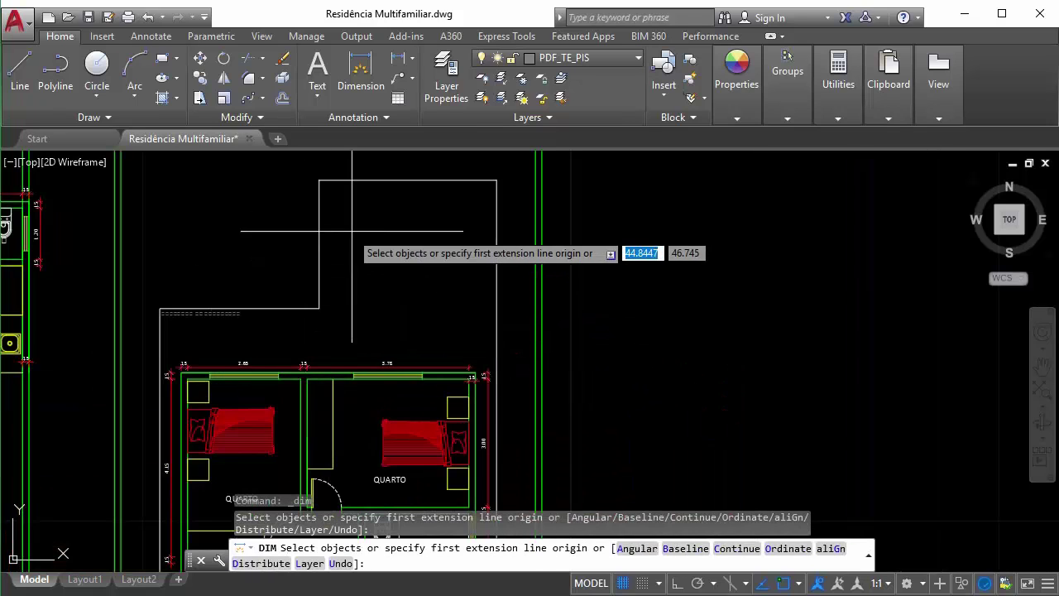
{"action": "scroll", "coordinate": [374, 171], "scroll_direction": "up", "scroll_amount": 2}
{"action": "middle_click_drag", "start_coordinate": [385, 180], "coordinate": [363, 354]}
{"action": "left_click", "coordinate": [372, 360]}
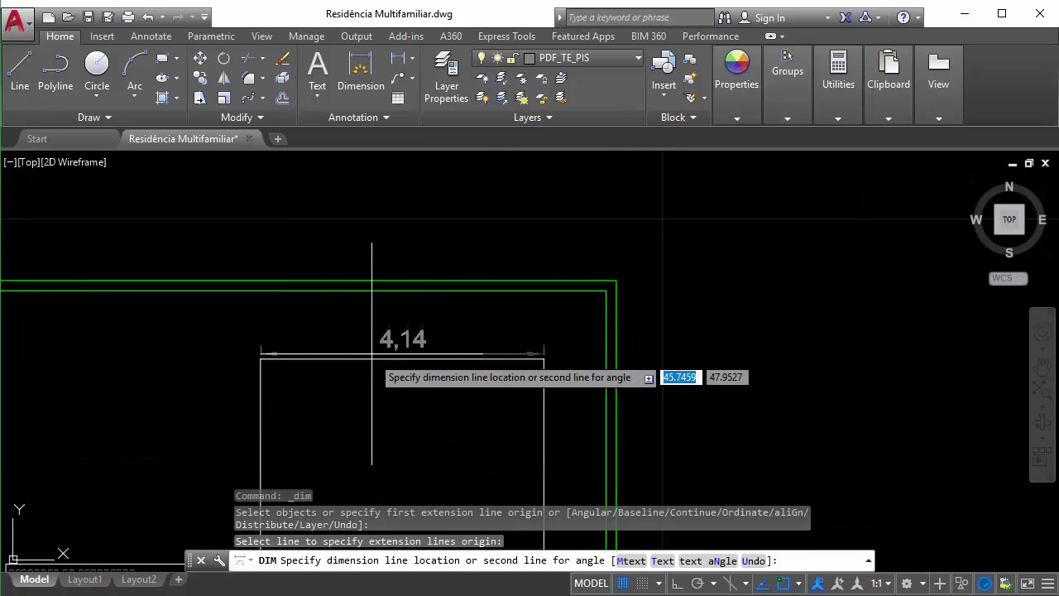
{"action": "left_click", "coordinate": [379, 340]}
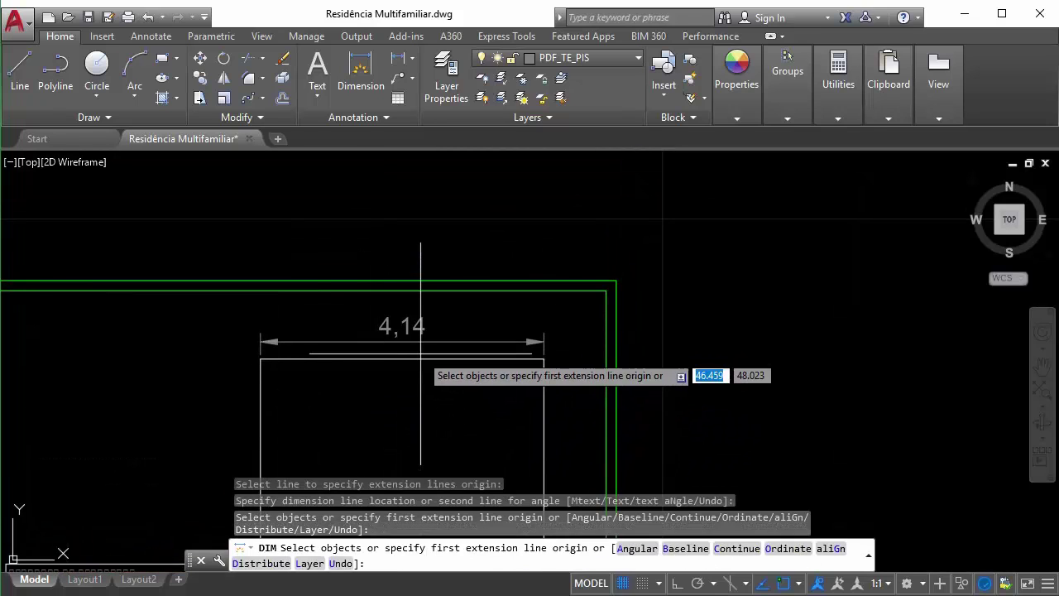
End the Dimension command and delete the dimension just placed above the white outline.
{"action": "key", "text": "Escape"}
{"action": "key", "text": "Escape"}
{"action": "left_click", "coordinate": [393, 324]}
{"action": "key", "text": "Delete"}
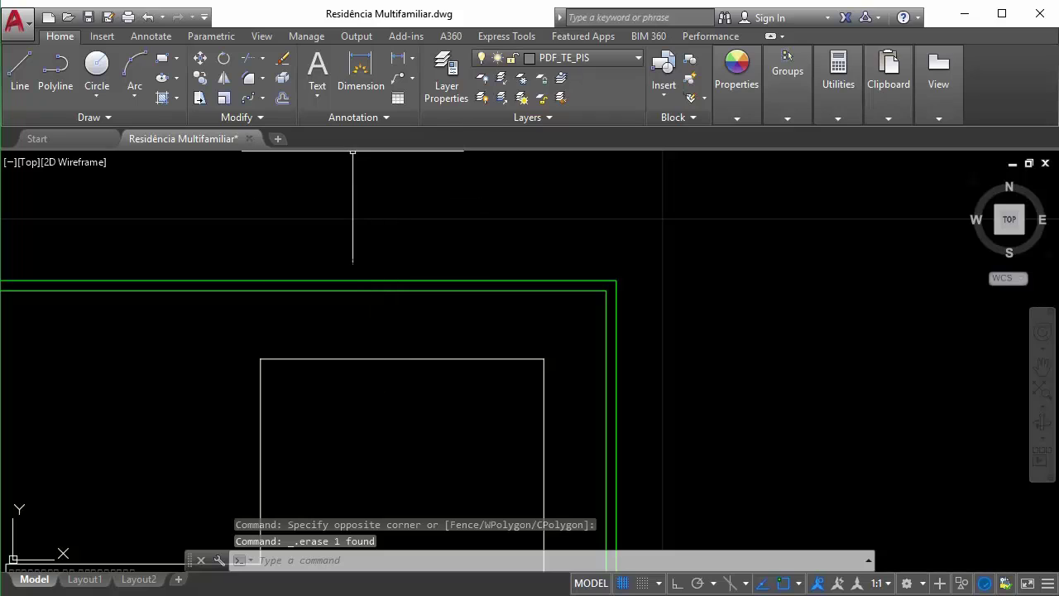
{"action": "left_click", "coordinate": [412, 58]}
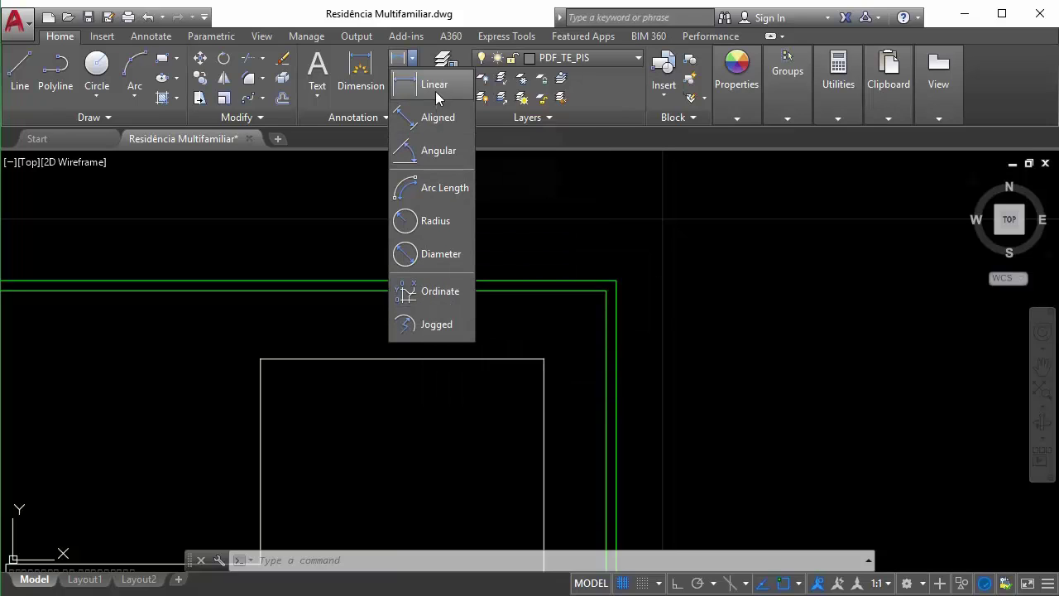
{"action": "left_click", "coordinate": [358, 230]}
{"action": "key", "text": "Escape"}
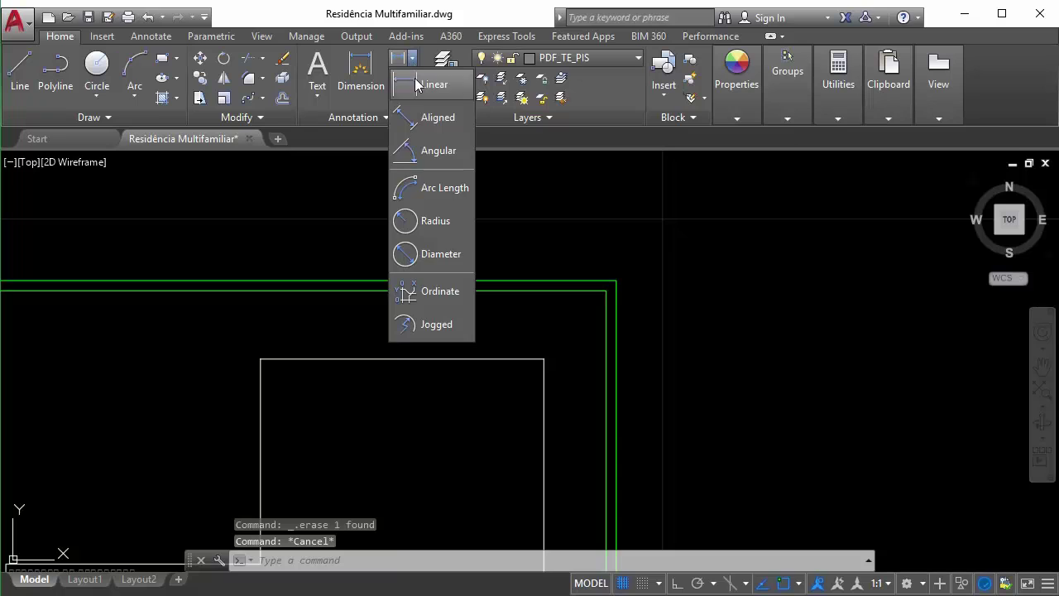
Add a linear dimension between the two top corners of the white outline, placed just above its edge.
{"action": "left_click", "coordinate": [433, 84]}
{"action": "left_click", "coordinate": [261, 359]}
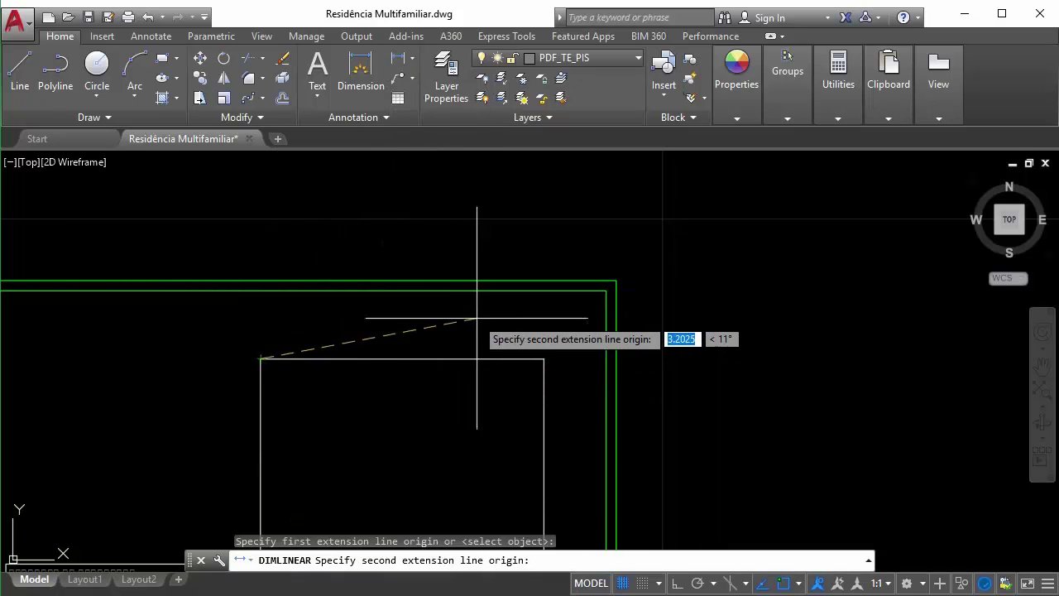
{"action": "left_click", "coordinate": [543, 358]}
{"action": "left_click", "coordinate": [519, 336]}
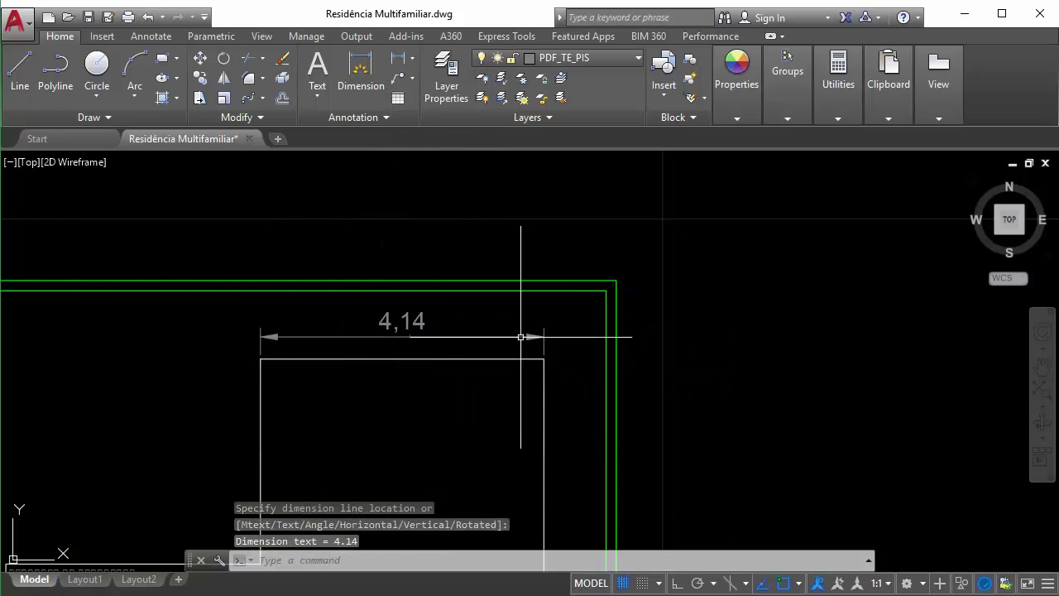
Add a linear dimension between the outer top corners of the green boundary wall, placed above the wall.
{"action": "key", "text": "Return"}
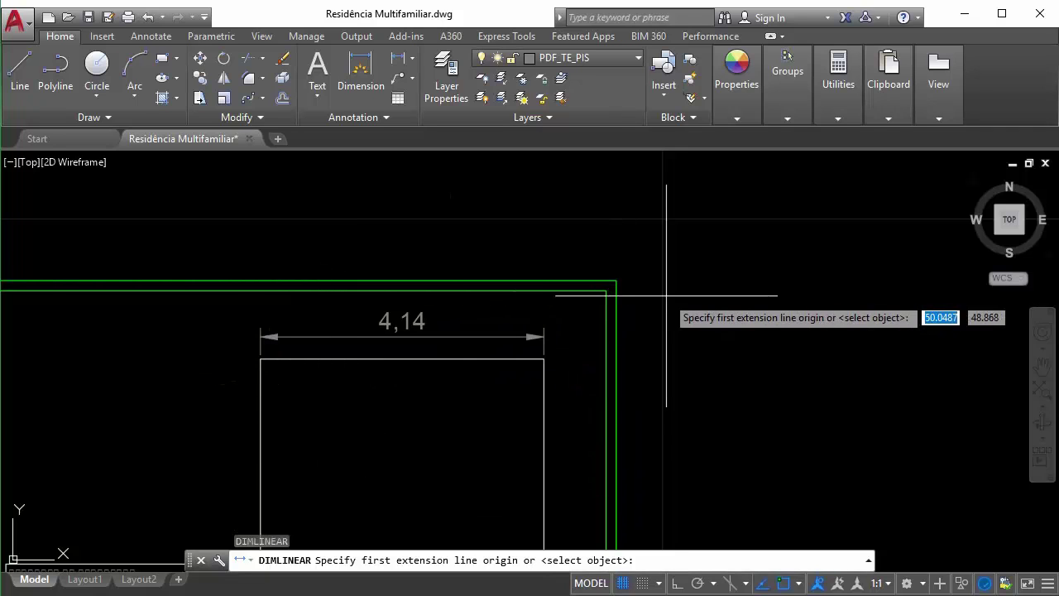
{"action": "scroll", "coordinate": [513, 308], "scroll_direction": "down", "scroll_amount": 2}
{"action": "scroll", "coordinate": [149, 280], "scroll_direction": "up", "scroll_amount": 2}
{"action": "left_click", "coordinate": [152, 280]}
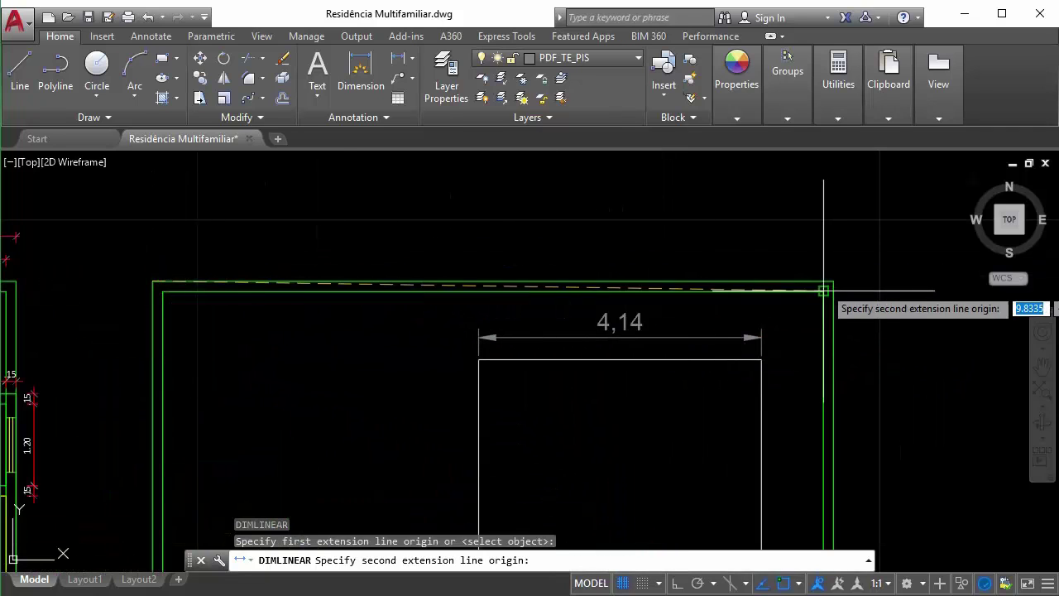
{"action": "left_click", "coordinate": [833, 281]}
{"action": "middle_click_drag", "start_coordinate": [769, 260], "coordinate": [753, 376]}
{"action": "left_click", "coordinate": [745, 314]}
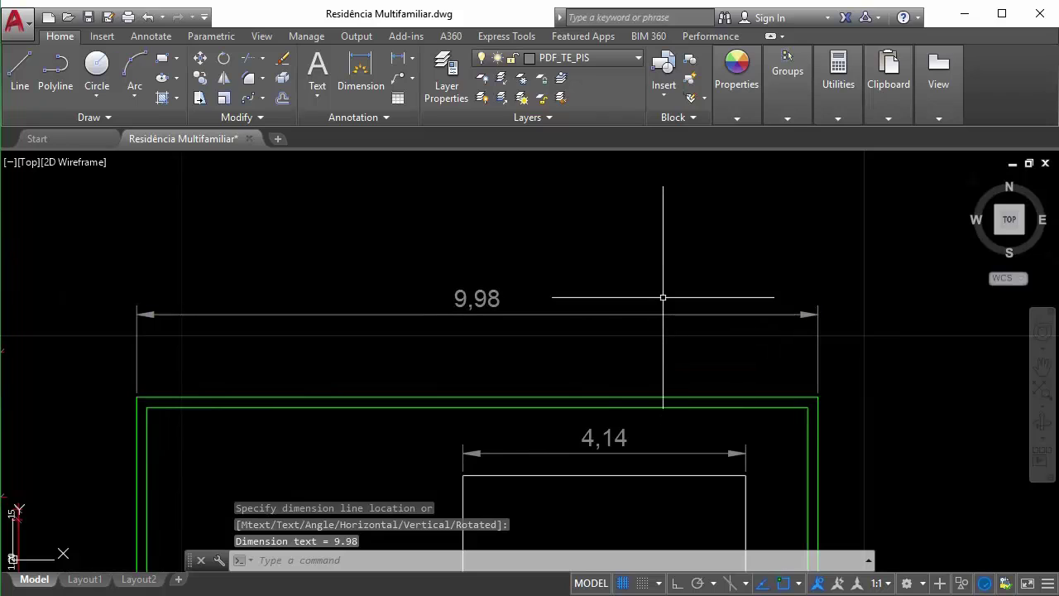
{"action": "key", "text": "Escape"}
Delete the two linear dimensions above the white outline and the green boundary wall.
{"action": "left_click", "coordinate": [622, 453]}
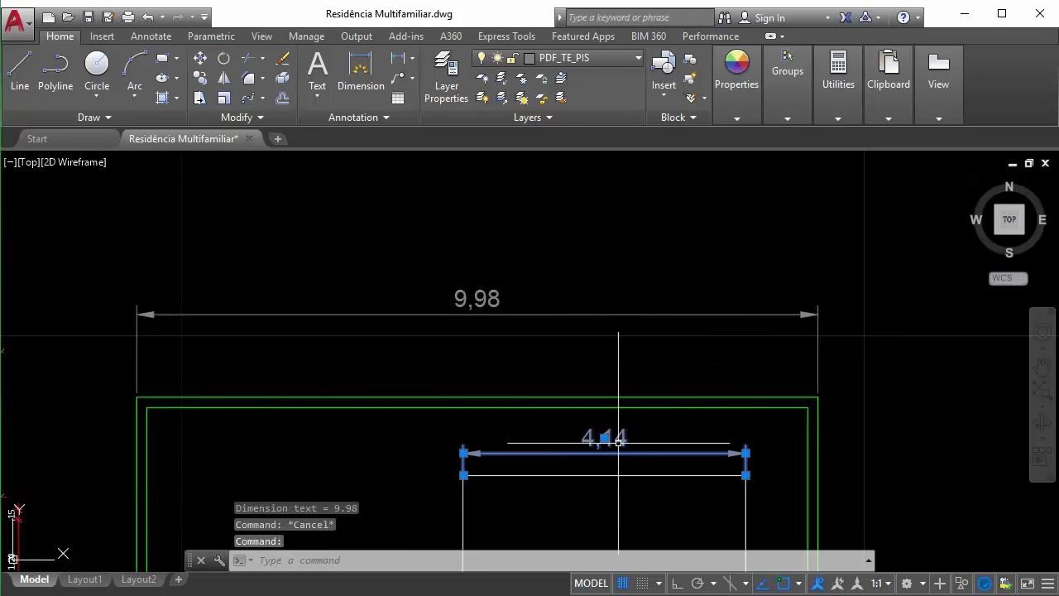
{"action": "key", "text": "Delete"}
{"action": "left_click", "coordinate": [494, 401]}
{"action": "left_click", "coordinate": [437, 307]}
{"action": "key", "text": "Delete"}
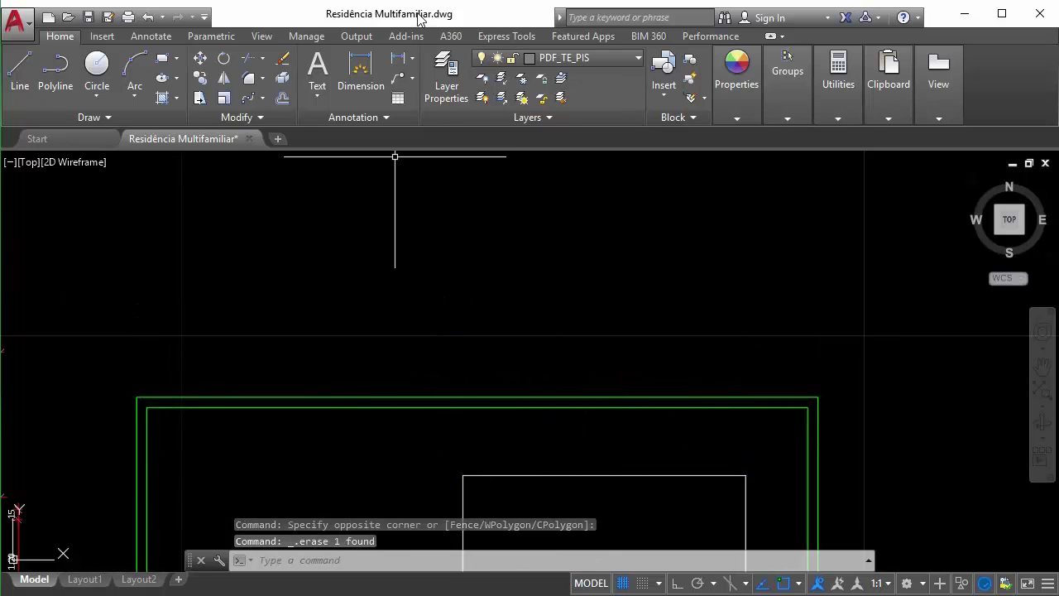
Try to add a radius dimension to the dashed door swing arc between the two QUARTO rooms.
{"action": "left_click", "coordinate": [413, 63]}
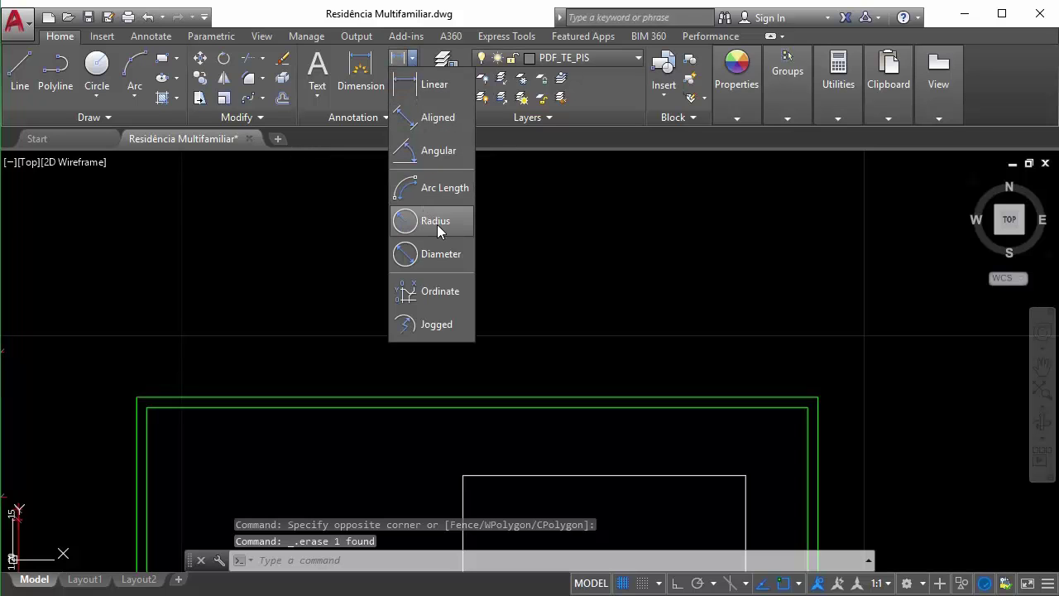
{"action": "left_click", "coordinate": [588, 295]}
{"action": "scroll", "coordinate": [568, 420], "scroll_direction": "down", "scroll_amount": 3}
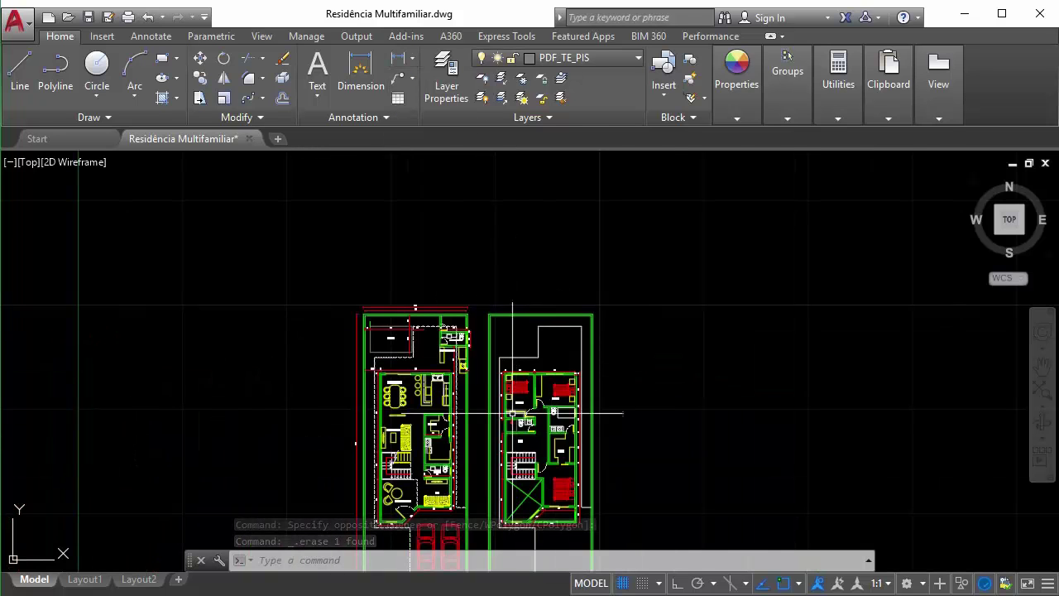
{"action": "scroll", "coordinate": [552, 365], "scroll_direction": "up", "scroll_amount": 2}
{"action": "scroll", "coordinate": [553, 365], "scroll_direction": "up", "scroll_amount": 8}
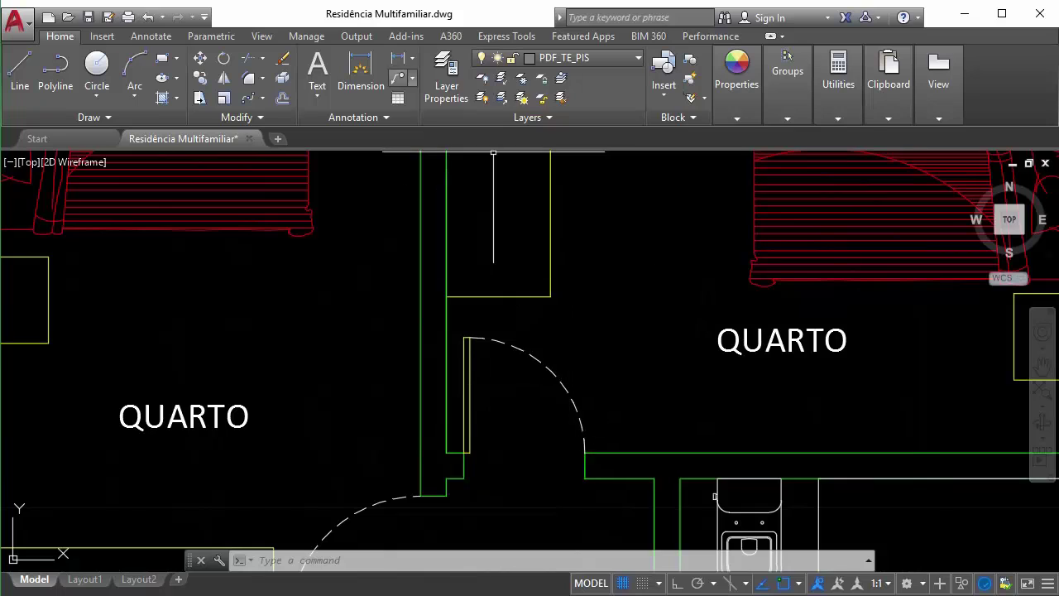
{"action": "left_click", "coordinate": [411, 59]}
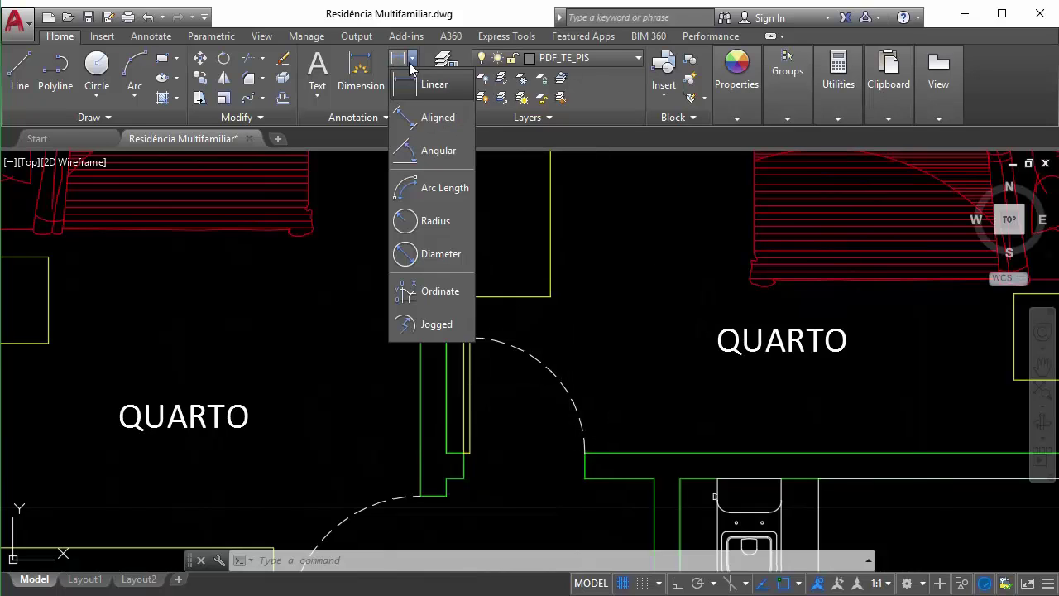
{"action": "left_click", "coordinate": [409, 218]}
{"action": "left_click", "coordinate": [533, 357]}
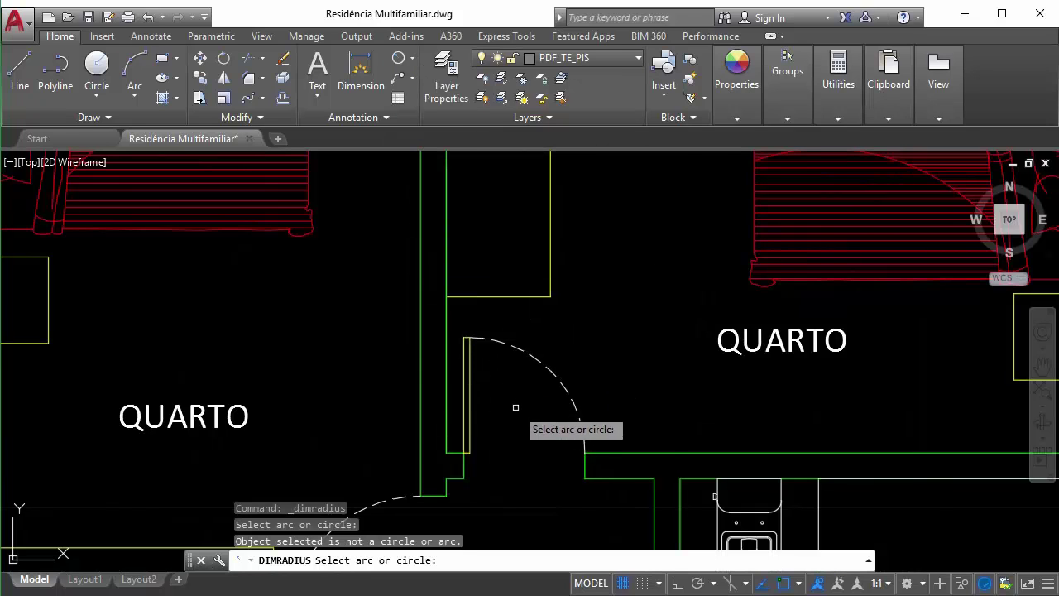
{"action": "scroll", "coordinate": [530, 389], "scroll_direction": "down", "scroll_amount": 1}
{"action": "scroll", "coordinate": [548, 347], "scroll_direction": "up", "scroll_amount": 3}
{"action": "scroll", "coordinate": [497, 364], "scroll_direction": "down", "scroll_amount": 3}
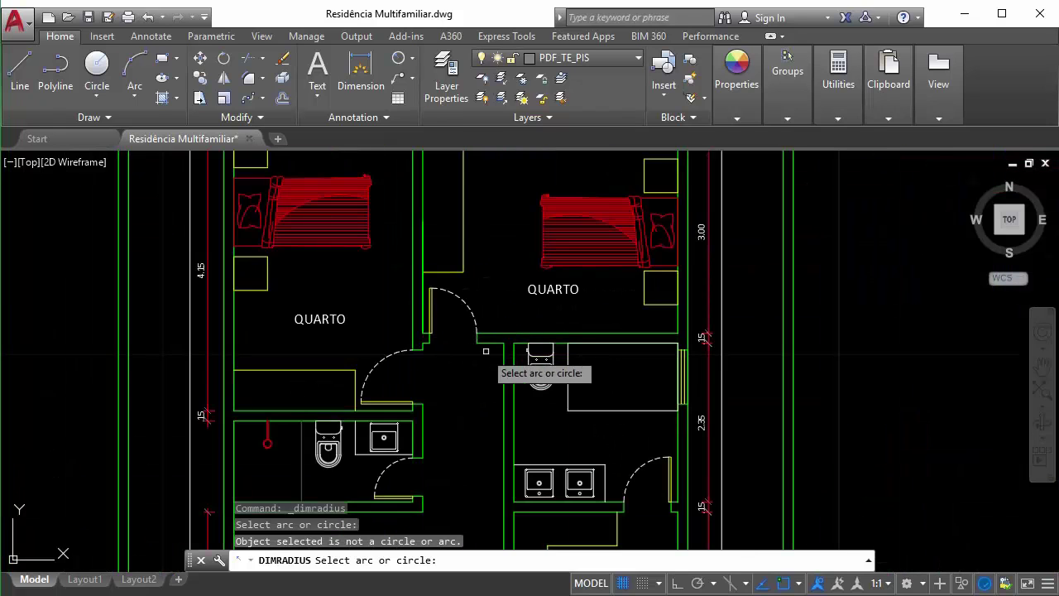
{"action": "scroll", "coordinate": [260, 220], "scroll_direction": "up", "scroll_amount": 2}
{"action": "key", "text": "Escape"}
{"action": "scroll", "coordinate": [430, 322], "scroll_direction": "up", "scroll_amount": 3}
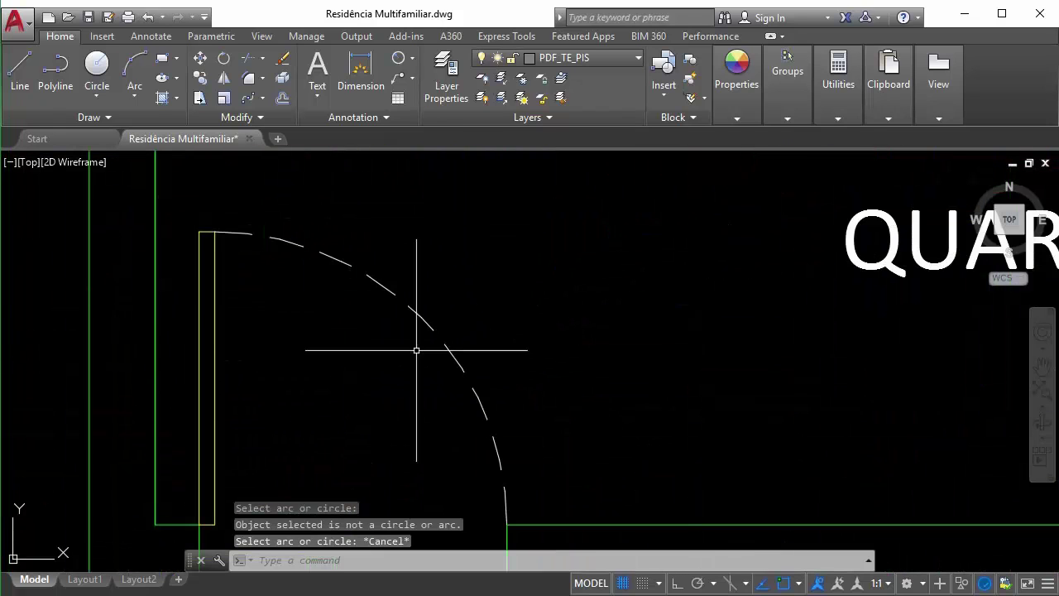
Draw a circle with a radius of about 0.59 in the empty area beside the upper-floor plan.
{"action": "scroll", "coordinate": [340, 436], "scroll_direction": "down", "scroll_amount": 5}
{"action": "scroll", "coordinate": [621, 406], "scroll_direction": "up", "scroll_amount": 3}
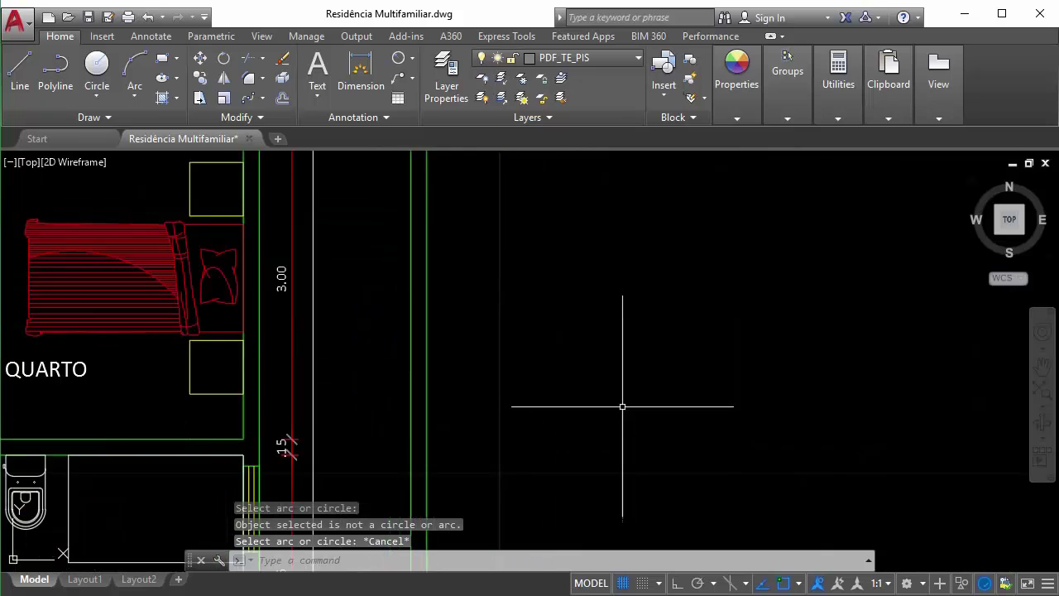
{"action": "middle_click_drag", "start_coordinate": [621, 406], "coordinate": [519, 407]}
{"action": "left_click", "coordinate": [96, 67]}
{"action": "left_click", "coordinate": [536, 334]}
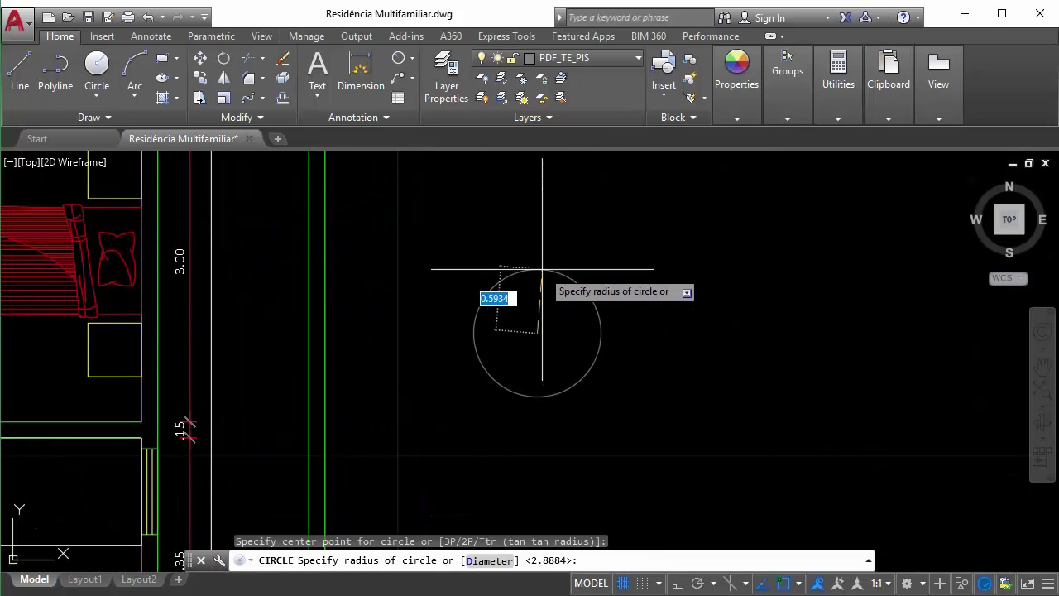
{"action": "left_click", "coordinate": [539, 270]}
{"action": "key", "text": "Escape"}
Add a radius dimension to the new circle, placing its text outside, up and to the right.
{"action": "left_click", "coordinate": [399, 59]}
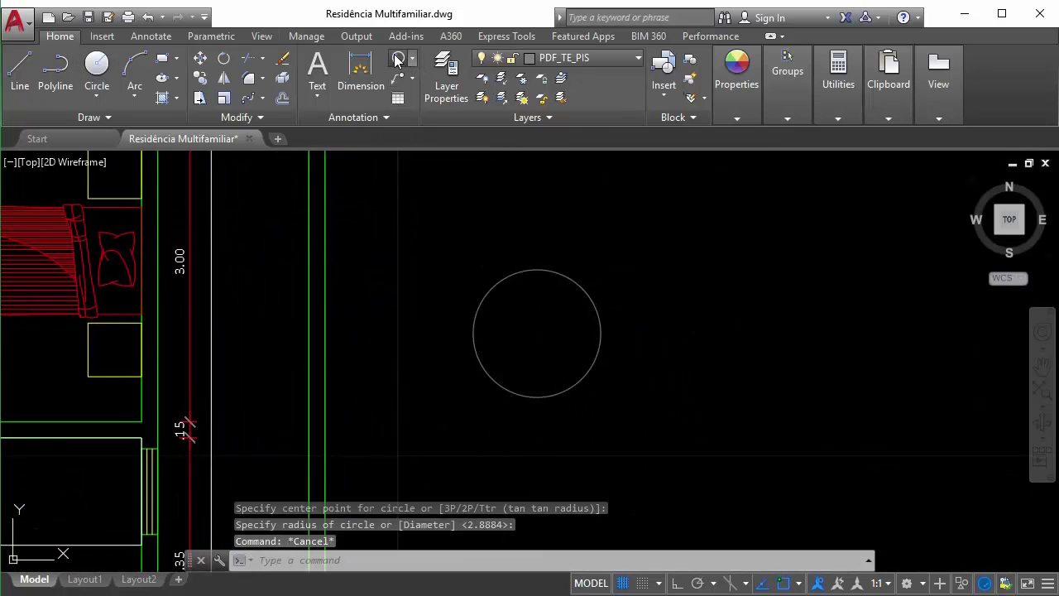
{"action": "left_click", "coordinate": [556, 278]}
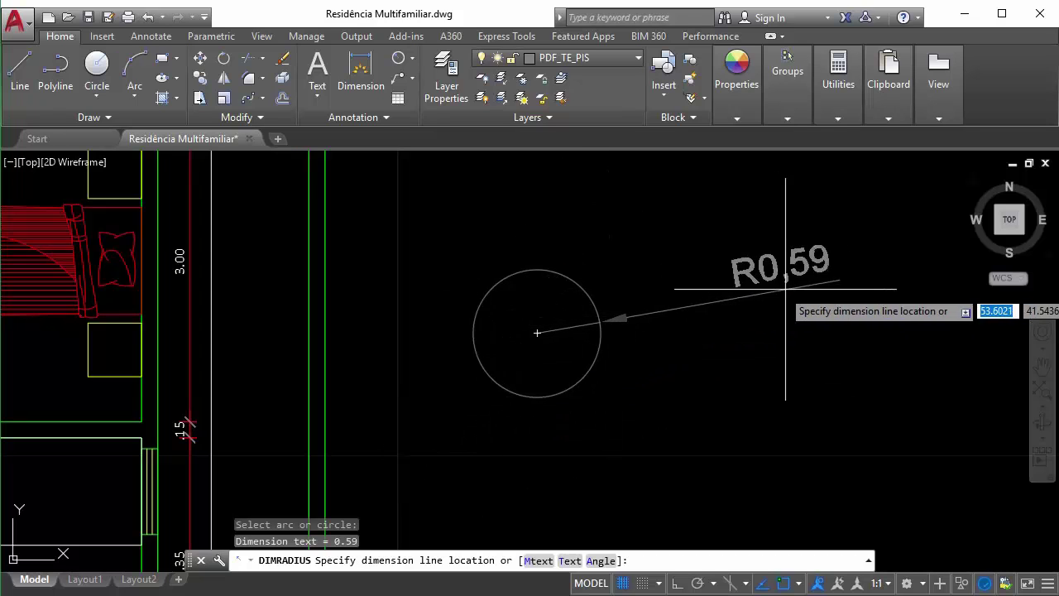
{"action": "left_click", "coordinate": [860, 273]}
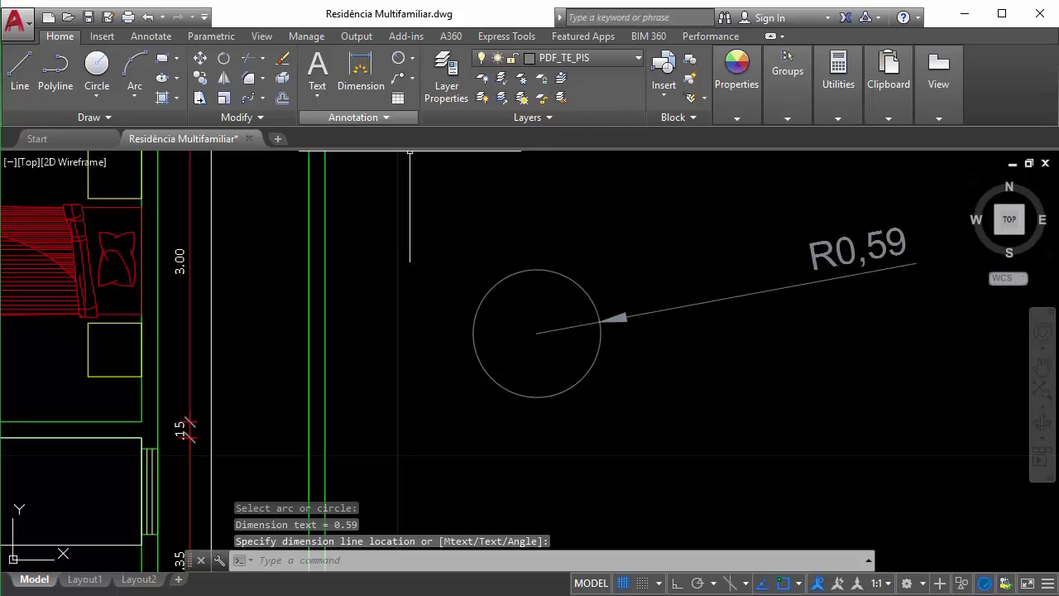
Add a diameter dimension to the circle, placing its text outside, down and to the right.
{"action": "left_click", "coordinate": [411, 59]}
{"action": "left_click", "coordinate": [429, 263]}
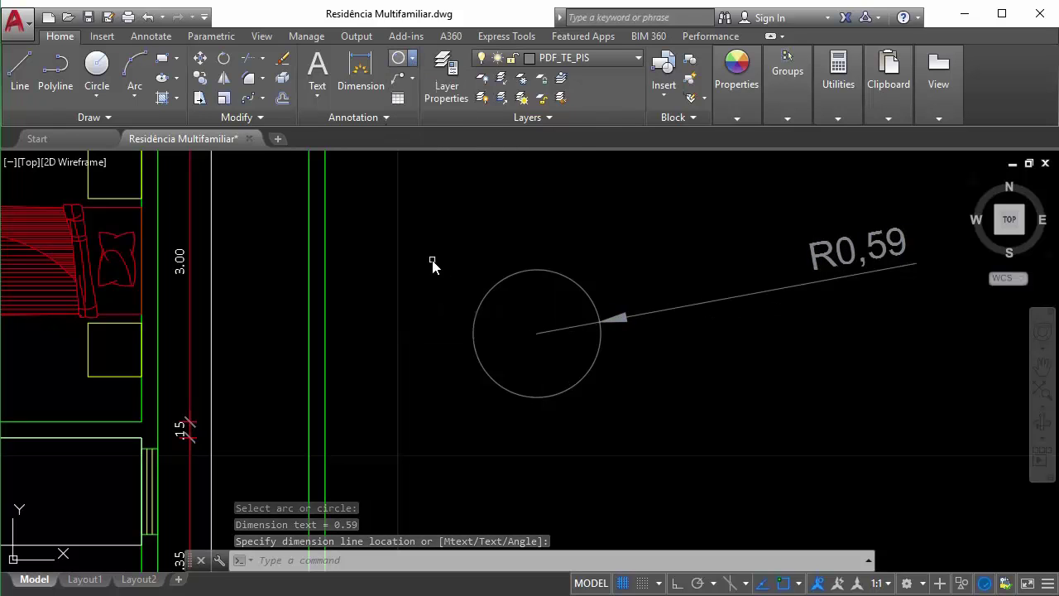
{"action": "left_click", "coordinate": [588, 373]}
{"action": "left_click", "coordinate": [843, 522]}
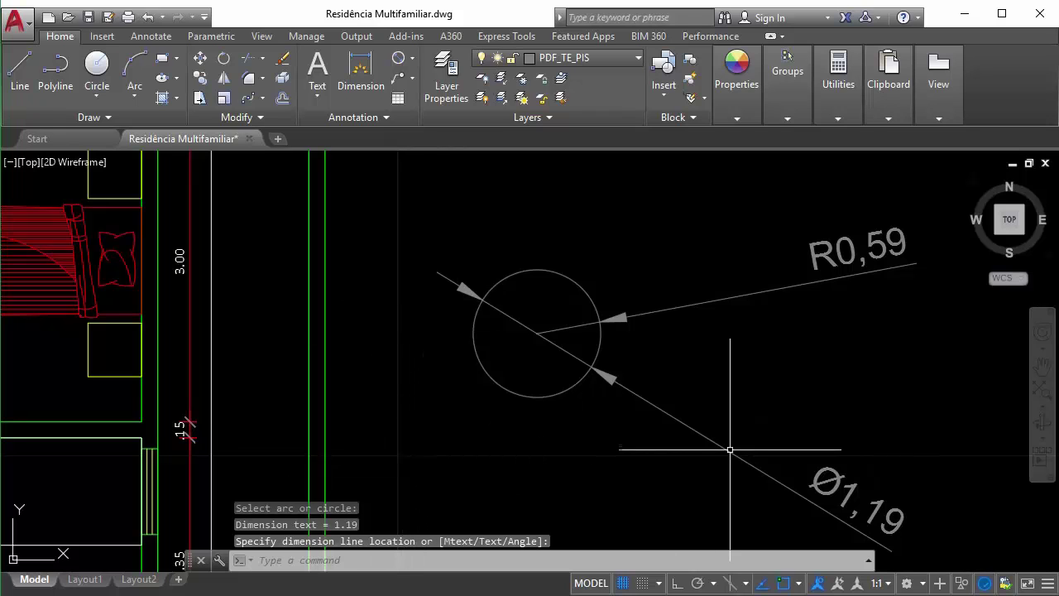
{"action": "left_click", "coordinate": [758, 413]}
{"action": "left_click", "coordinate": [631, 454]}
{"action": "key", "text": "Escape"}
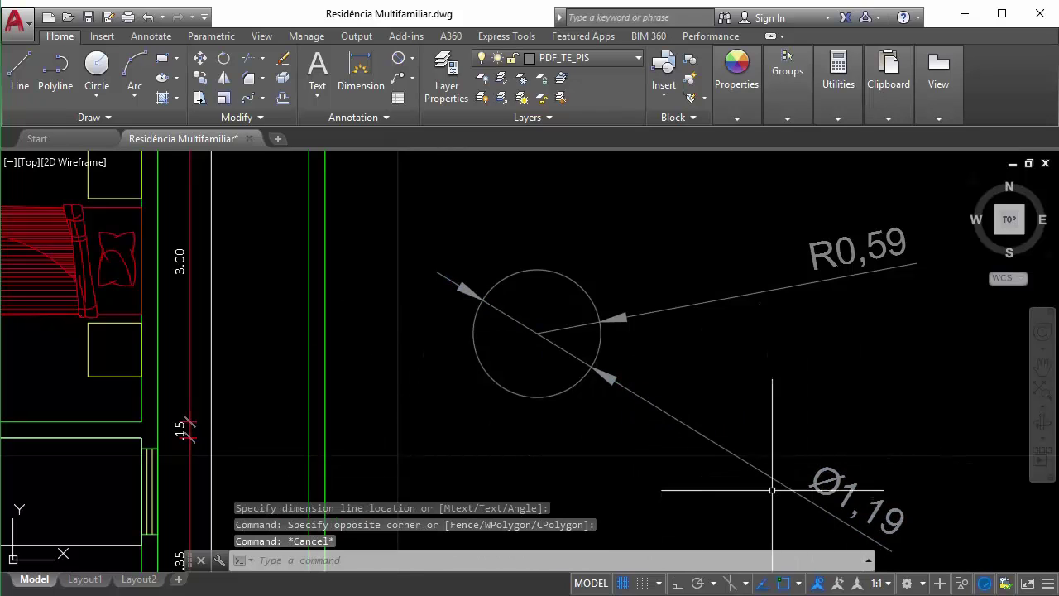
{"action": "middle_click_drag", "start_coordinate": [738, 503], "coordinate": [609, 443]}
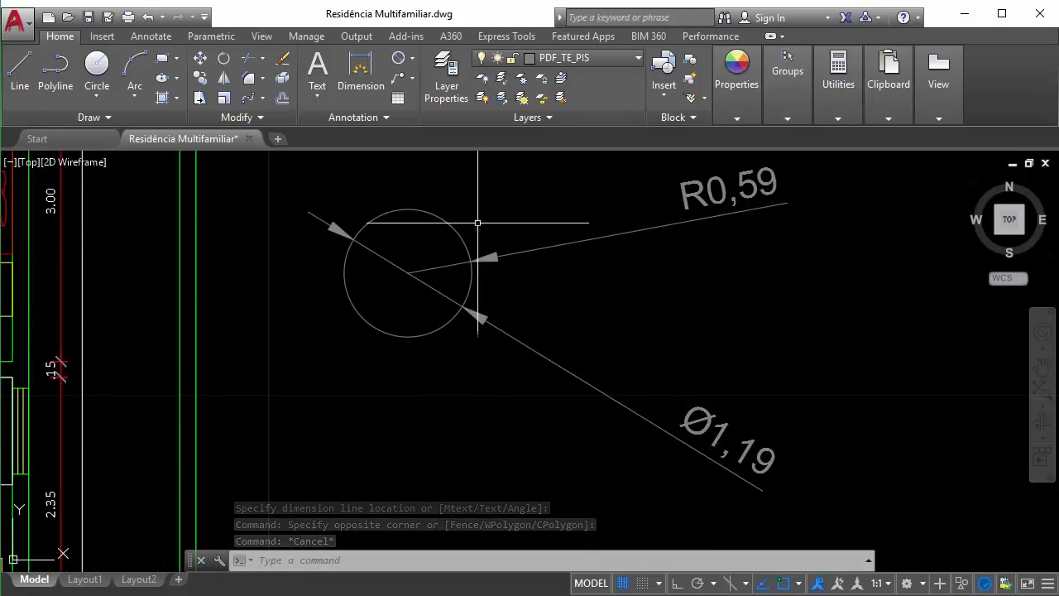
{"action": "left_click", "coordinate": [412, 59]}
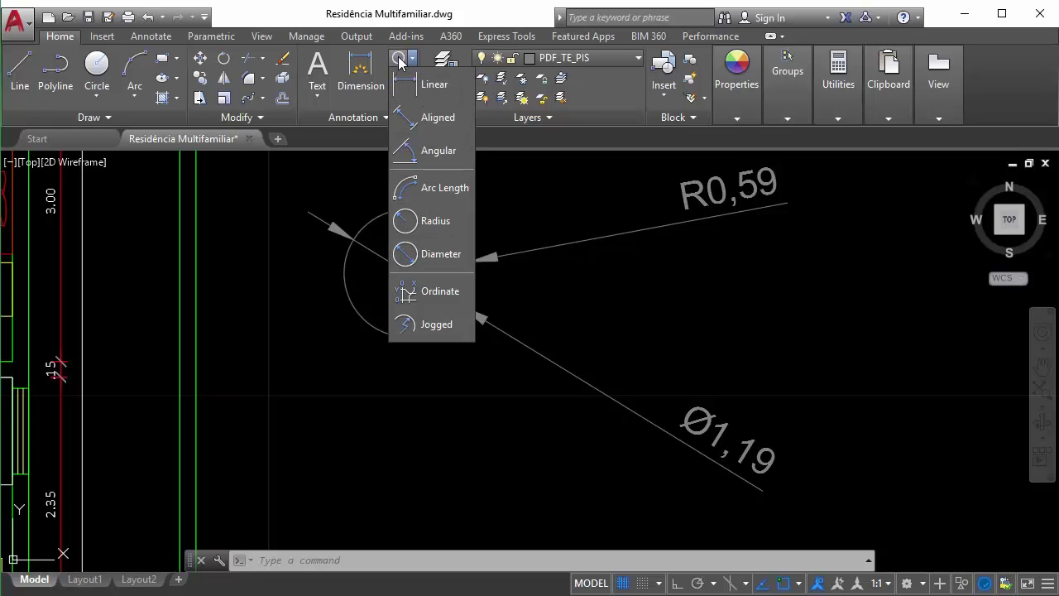
{"action": "left_click", "coordinate": [421, 117]}
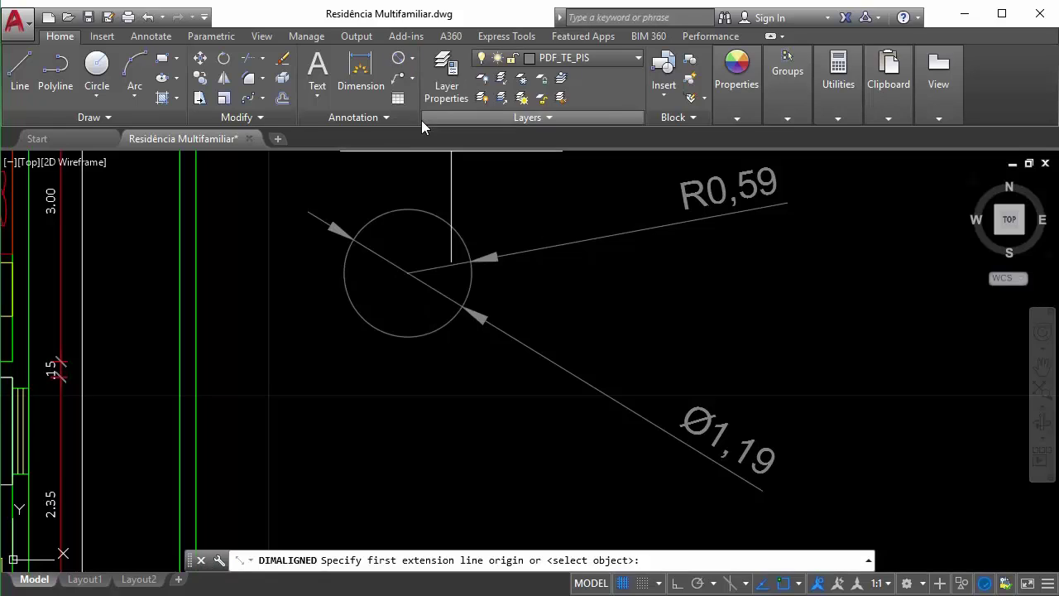
{"action": "key", "text": "Escape"}
{"action": "left_click", "coordinate": [414, 65]}
{"action": "key", "text": "Escape"}
{"action": "key", "text": "Escape"}
Delete the circle together with its radius and diameter dimensions.
{"action": "left_click", "coordinate": [566, 344]}
{"action": "left_click", "coordinate": [372, 239]}
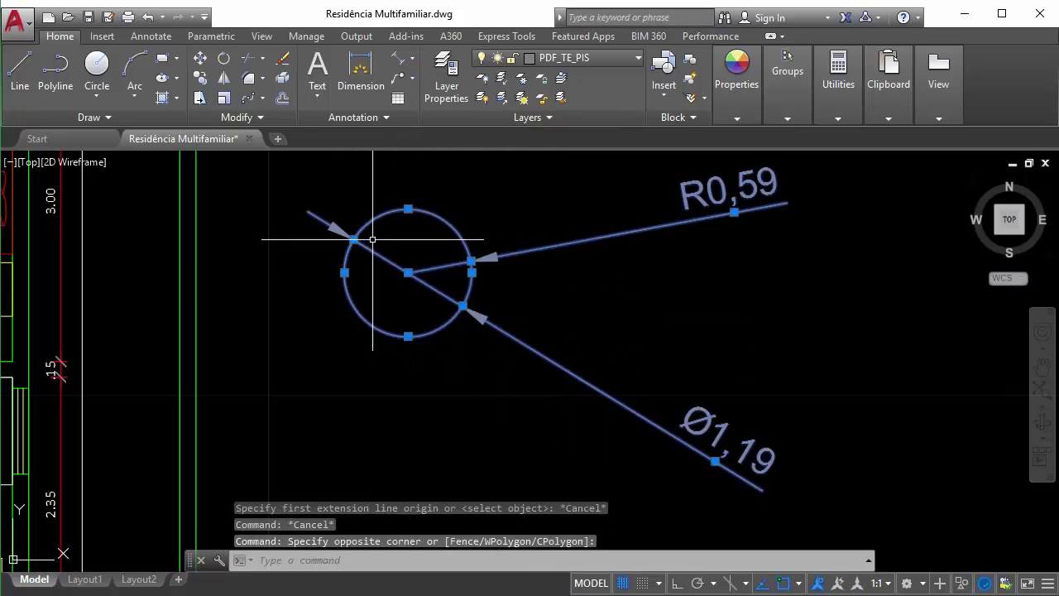
{"action": "key", "text": "Delete"}
Open the Dimension Style Manager from the dimension style choices.
{"action": "scroll", "coordinate": [383, 240], "scroll_direction": "down", "scroll_amount": 5}
{"action": "scroll", "coordinate": [619, 338], "scroll_direction": "up", "scroll_amount": 8}
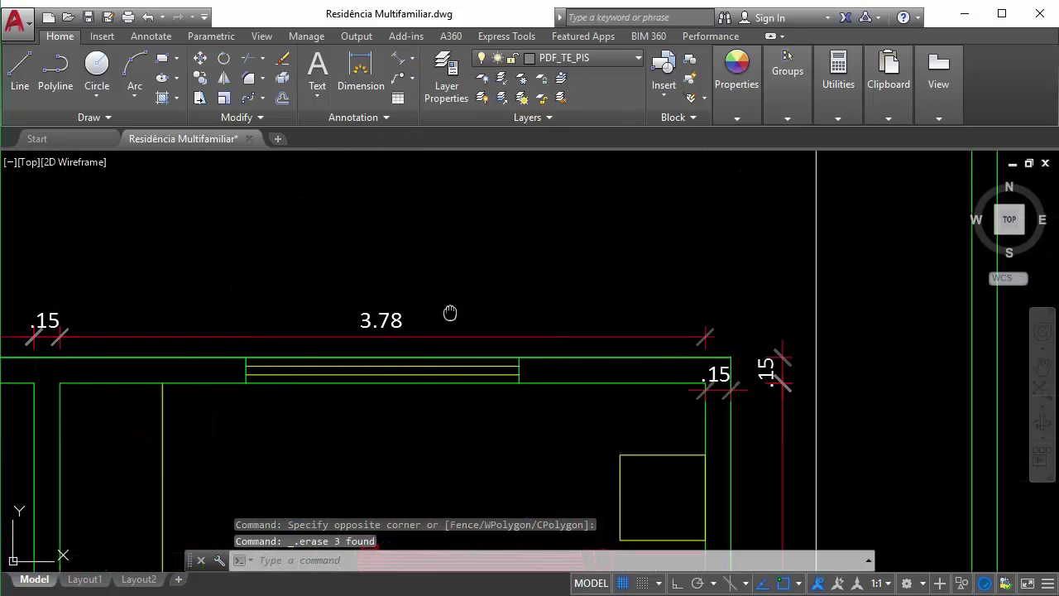
{"action": "middle_click_drag", "start_coordinate": [450, 312], "coordinate": [508, 385]}
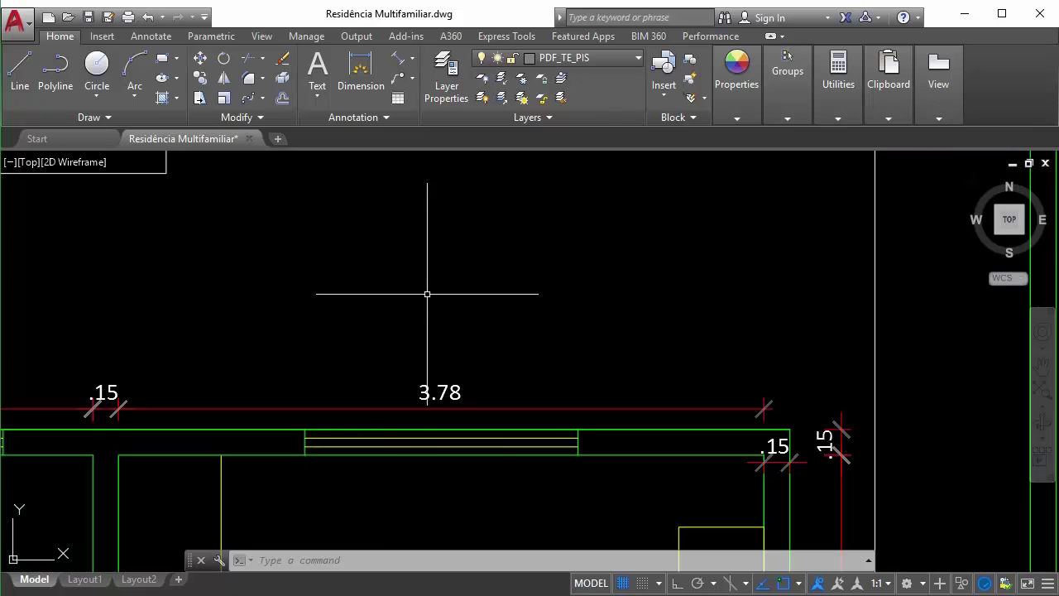
{"action": "scroll", "coordinate": [376, 430], "scroll_direction": "down", "scroll_amount": 2}
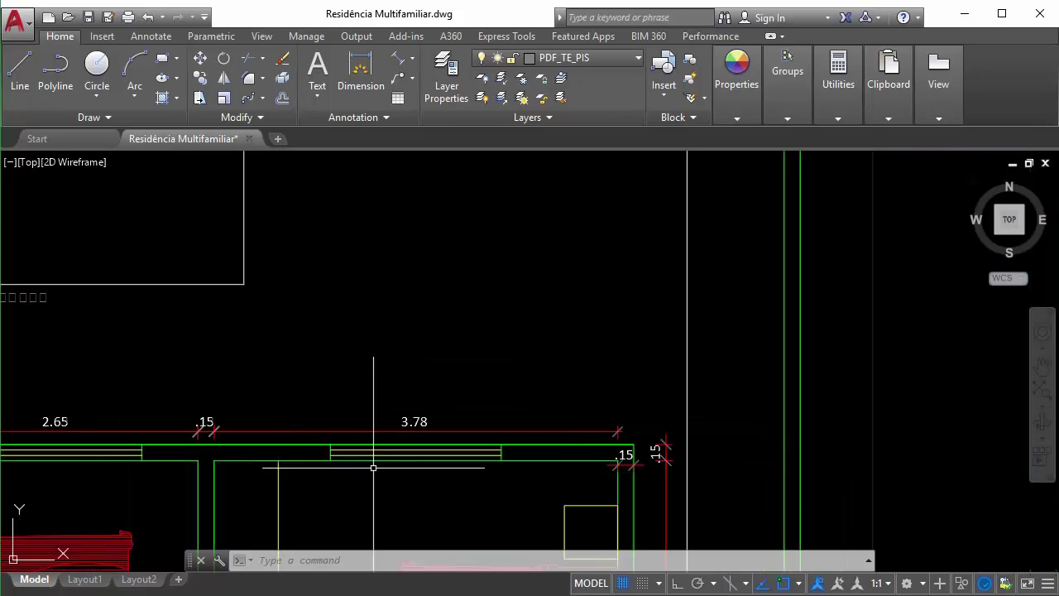
{"action": "middle_click_drag", "start_coordinate": [356, 302], "coordinate": [358, 315]}
{"action": "left_click", "coordinate": [414, 58]}
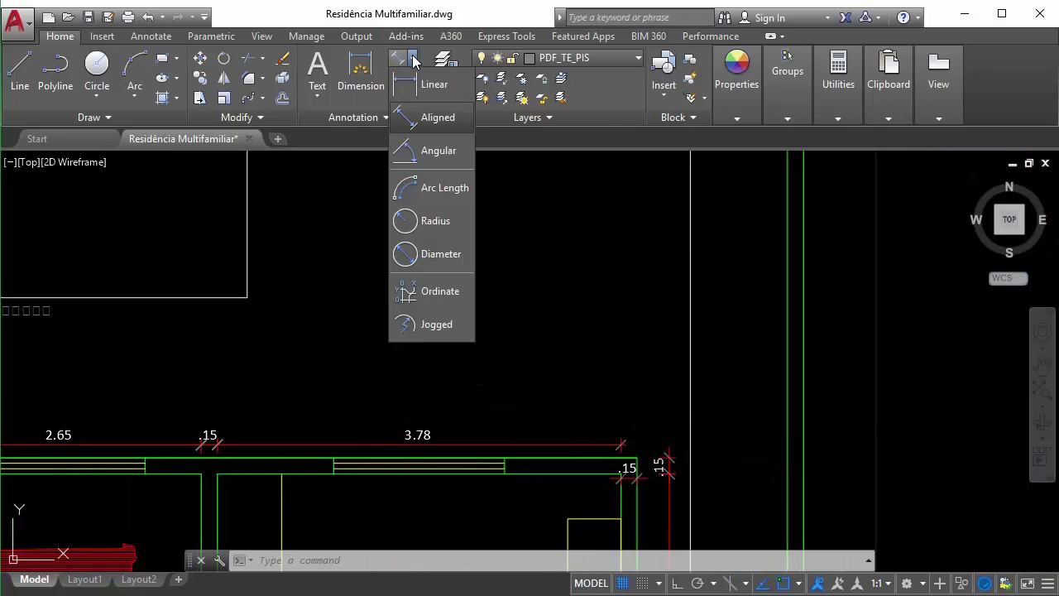
{"action": "left_click", "coordinate": [371, 118]}
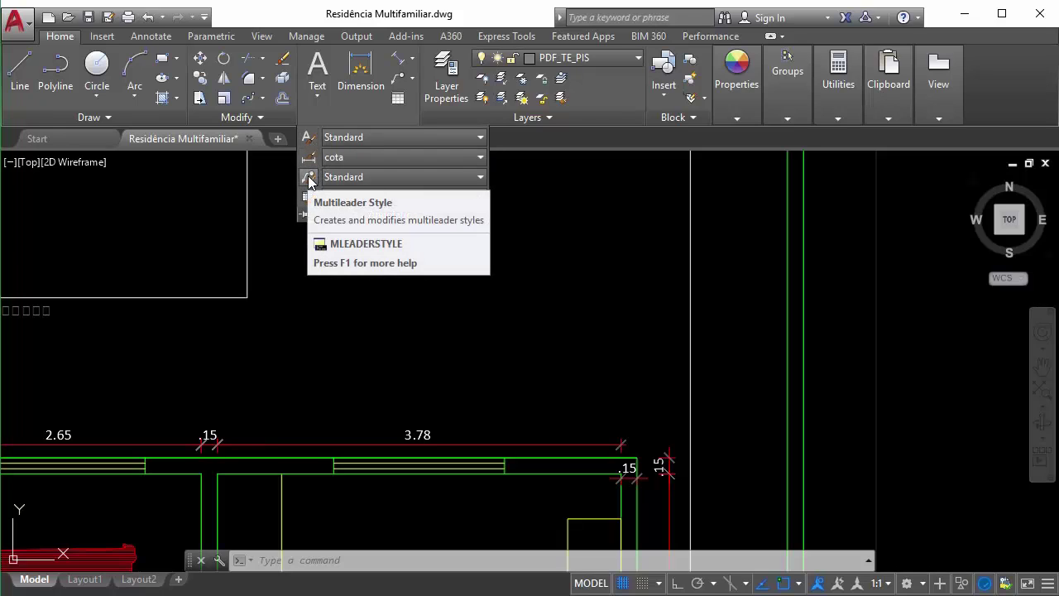
{"action": "left_click", "coordinate": [349, 156]}
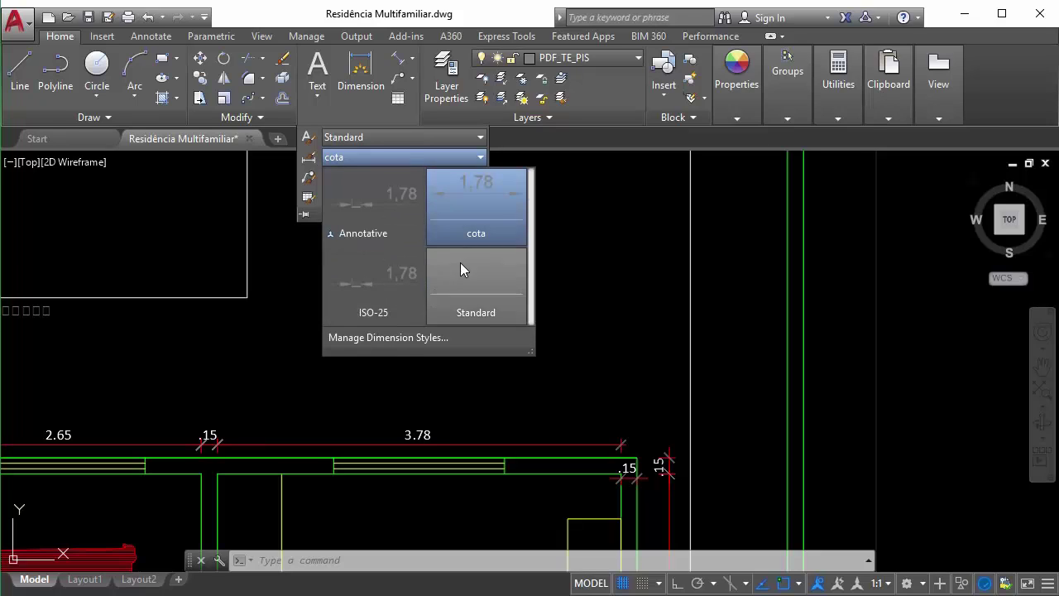
{"action": "left_click", "coordinate": [352, 339]}
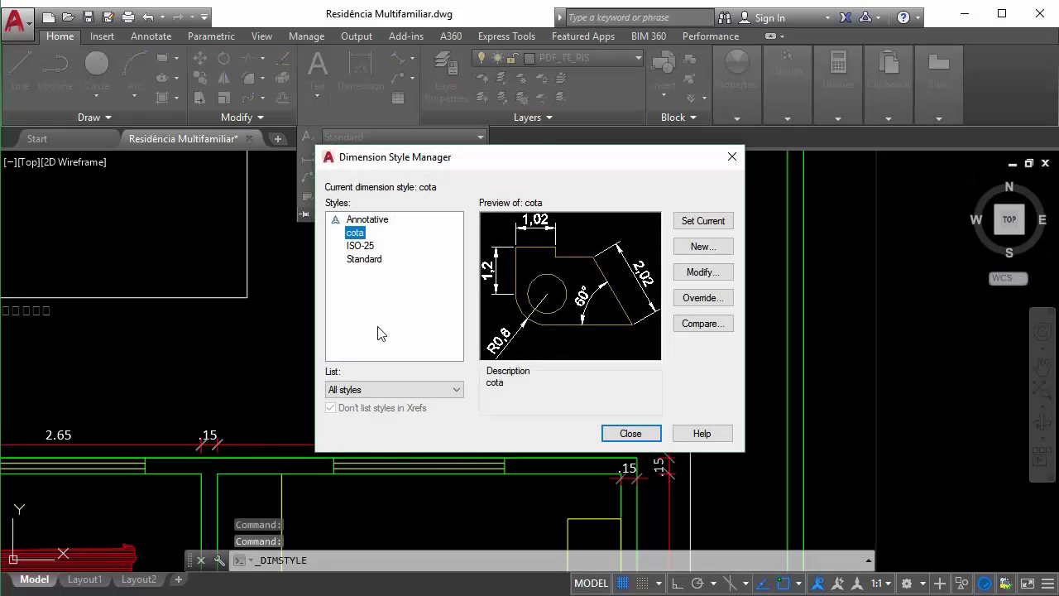
{"action": "left_click", "coordinate": [711, 250]}
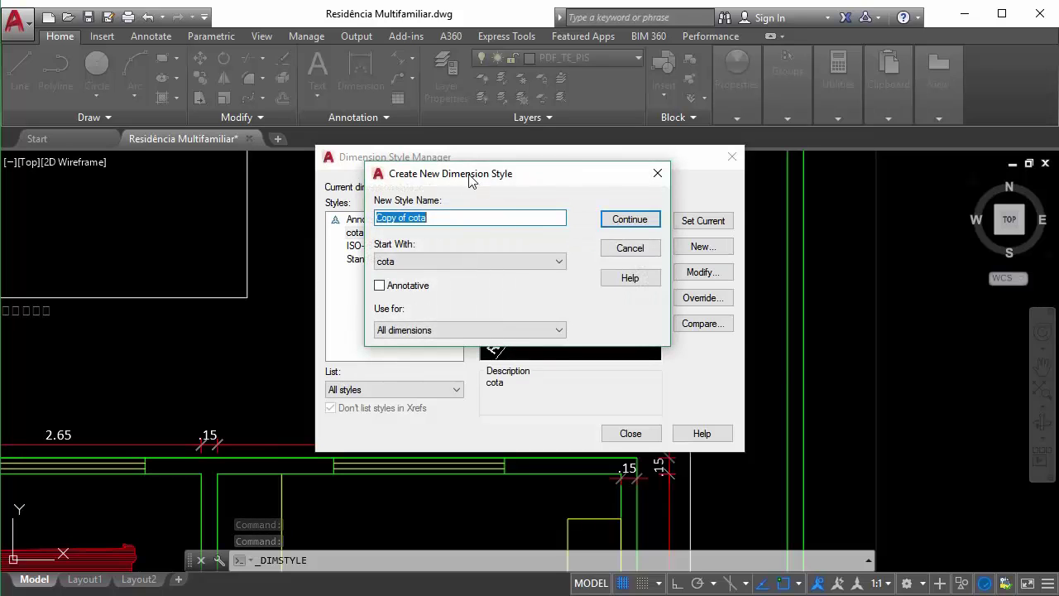
{"action": "left_click_drag", "start_coordinate": [469, 180], "coordinate": [744, 203]}
{"action": "left_click", "coordinate": [928, 192]}
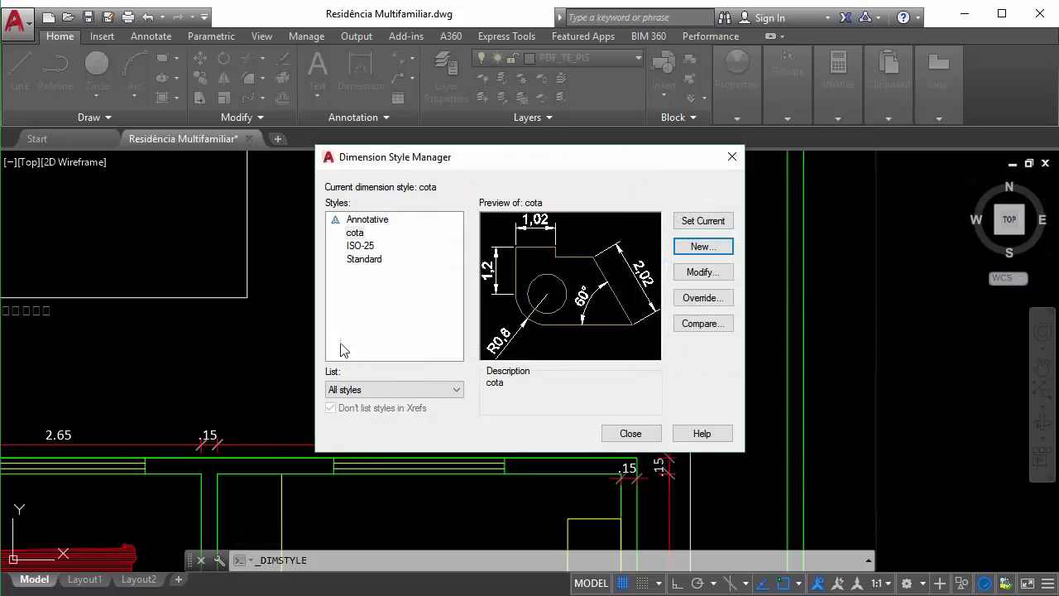
Compare the previews and descriptions of the cota, ISO-25 and Standard dimension styles.
{"action": "left_click", "coordinate": [368, 249]}
{"action": "left_click", "coordinate": [361, 260]}
{"action": "left_click", "coordinate": [360, 246]}
{"action": "left_click", "coordinate": [355, 235]}
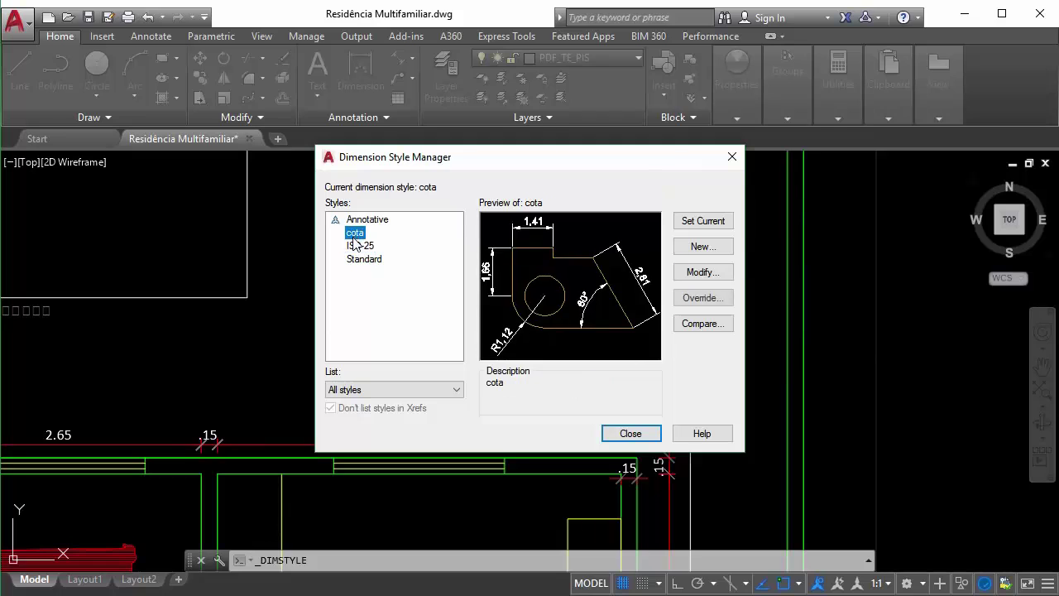
{"action": "left_click", "coordinate": [355, 246]}
{"action": "left_click", "coordinate": [357, 258]}
{"action": "left_click", "coordinate": [356, 246]}
{"action": "left_click", "coordinate": [355, 233]}
{"action": "left_click", "coordinate": [356, 246]}
{"action": "left_click", "coordinate": [357, 258]}
{"action": "left_click", "coordinate": [356, 245]}
{"action": "left_click", "coordinate": [359, 259]}
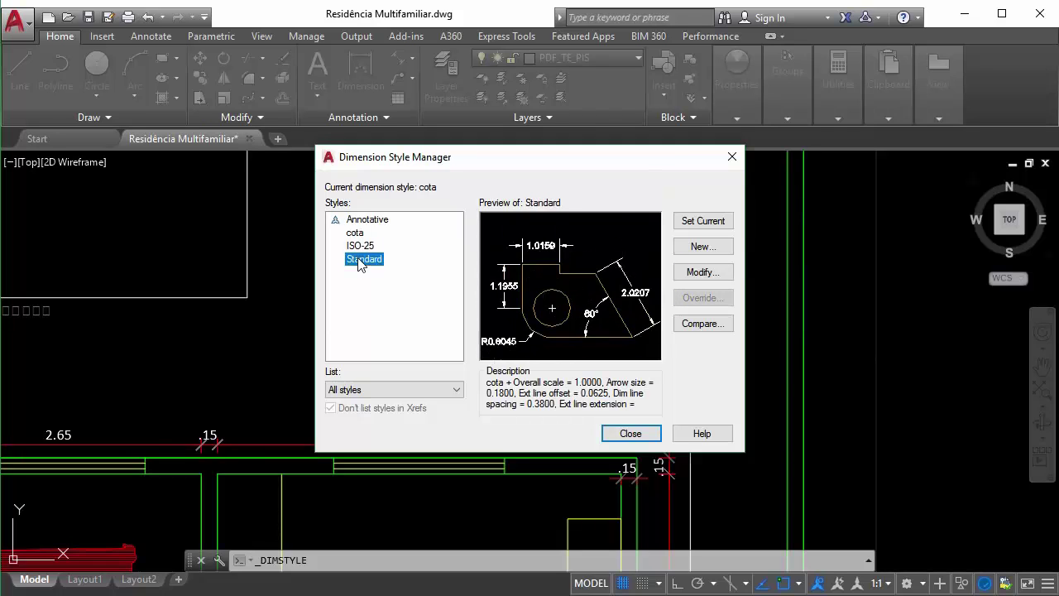
{"action": "left_click", "coordinate": [355, 234]}
{"action": "left_click", "coordinate": [358, 246]}
{"action": "left_click", "coordinate": [355, 233]}
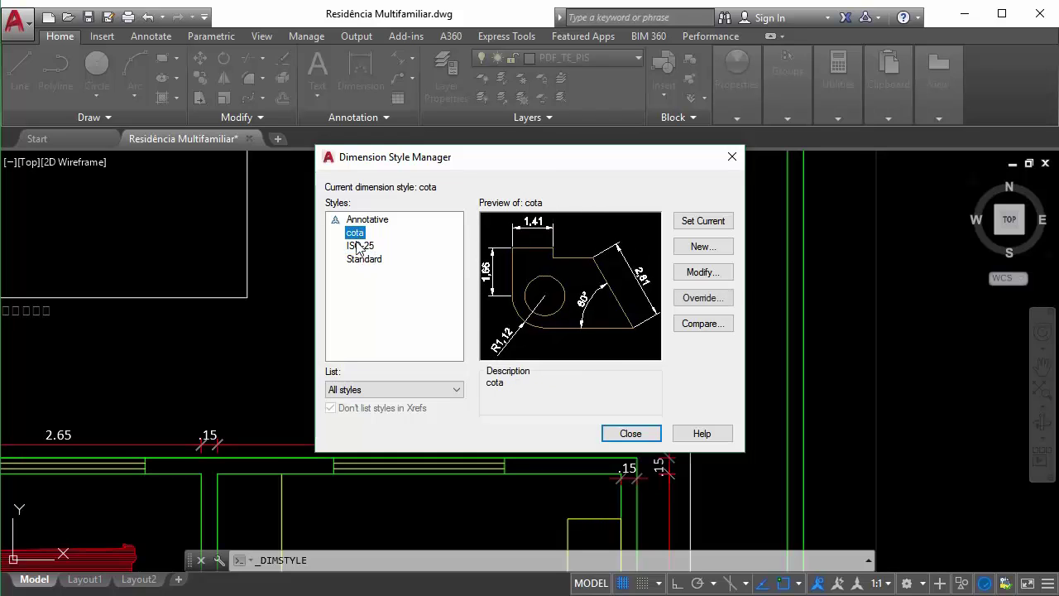
Create a new dimension style named Cota Nova based on ISO-25 for all dimensions, and show its line settings.
{"action": "left_click", "coordinate": [357, 246]}
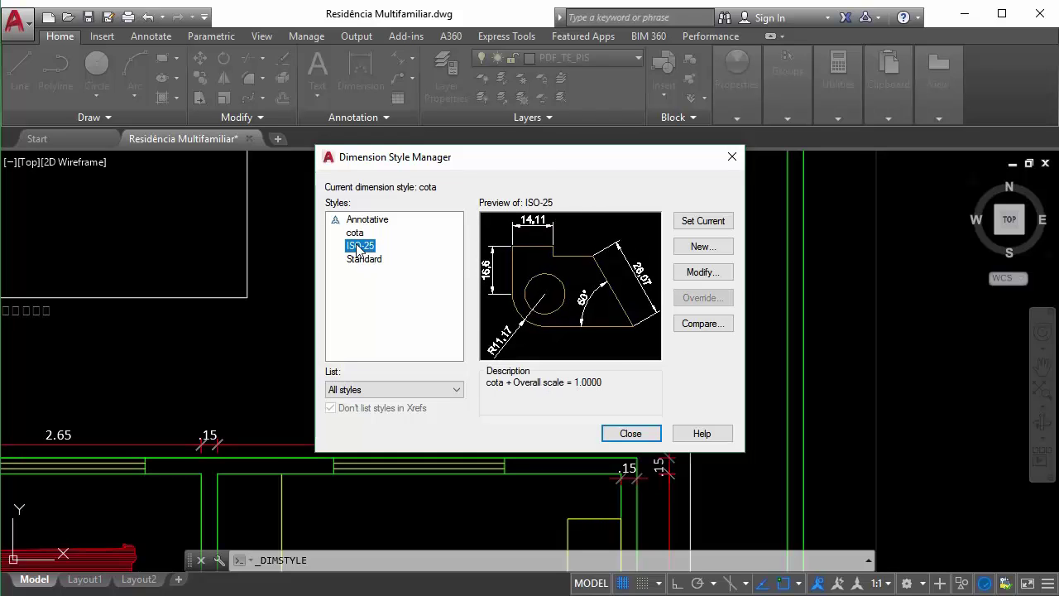
{"action": "left_click", "coordinate": [703, 247]}
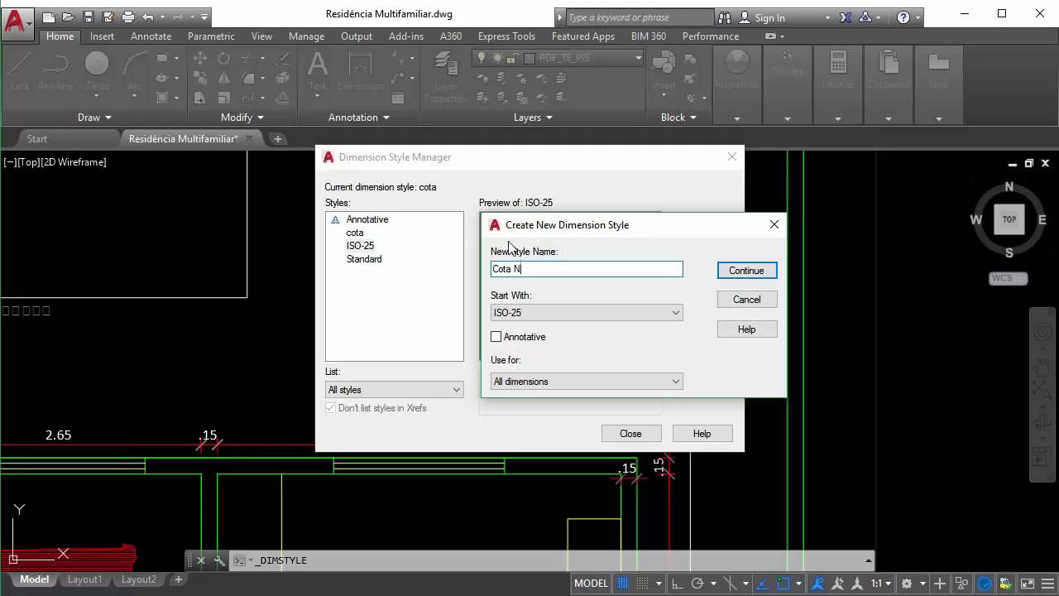
{"action": "left_click", "coordinate": [737, 270]}
{"action": "left_click", "coordinate": [305, 81]}
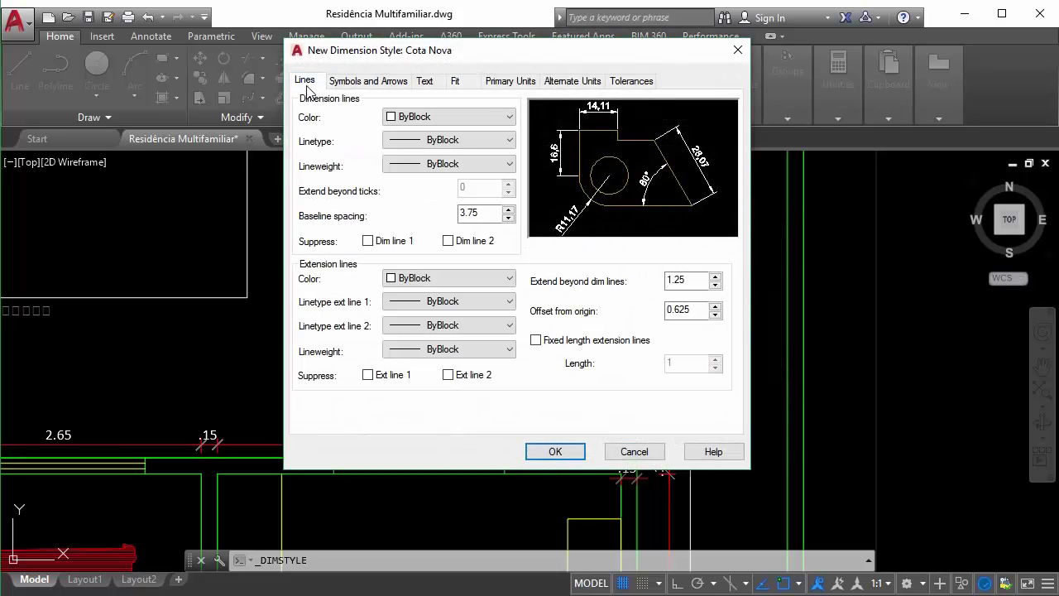
{"action": "left_click_drag", "start_coordinate": [418, 52], "coordinate": [429, 67]}
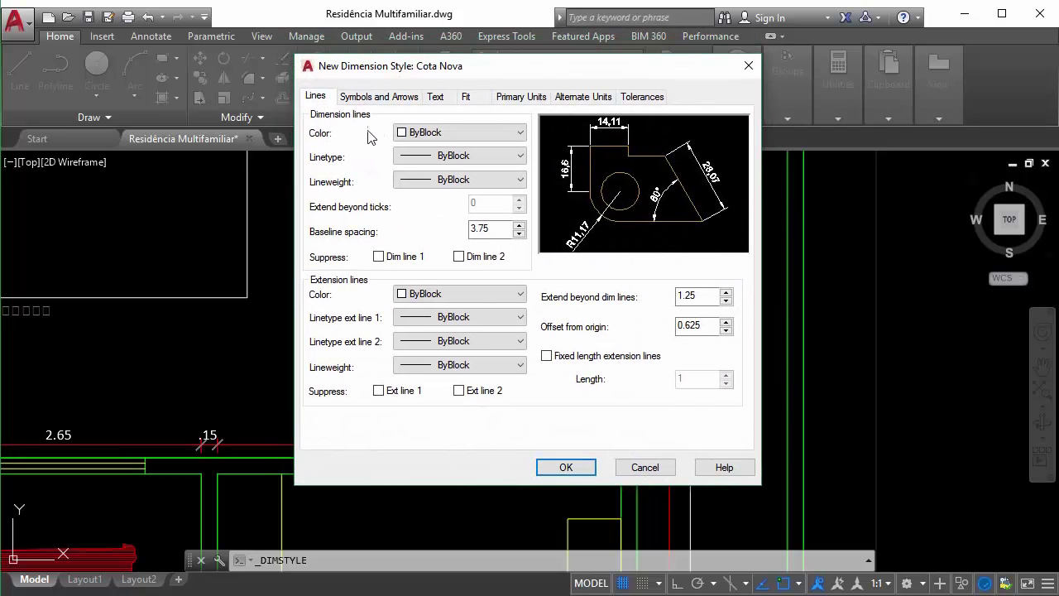
Review the color choices for the dimension lines, choosing ByBlock.
{"action": "left_click", "coordinate": [422, 133]}
{"action": "left_click", "coordinate": [422, 133]}
{"action": "left_click", "coordinate": [421, 132]}
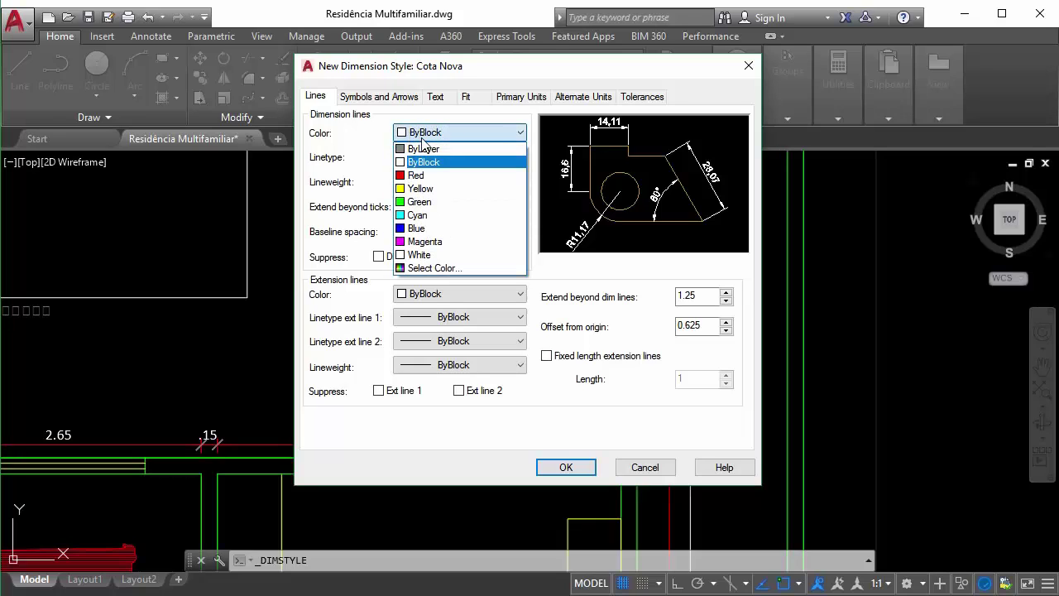
{"action": "left_click", "coordinate": [439, 162]}
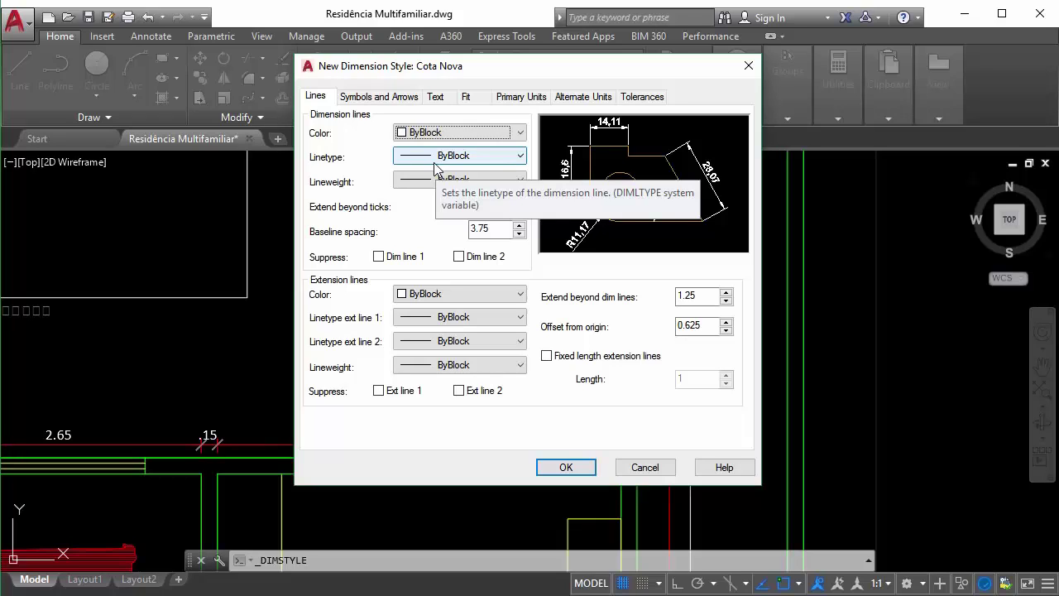
{"action": "left_click", "coordinate": [447, 134]}
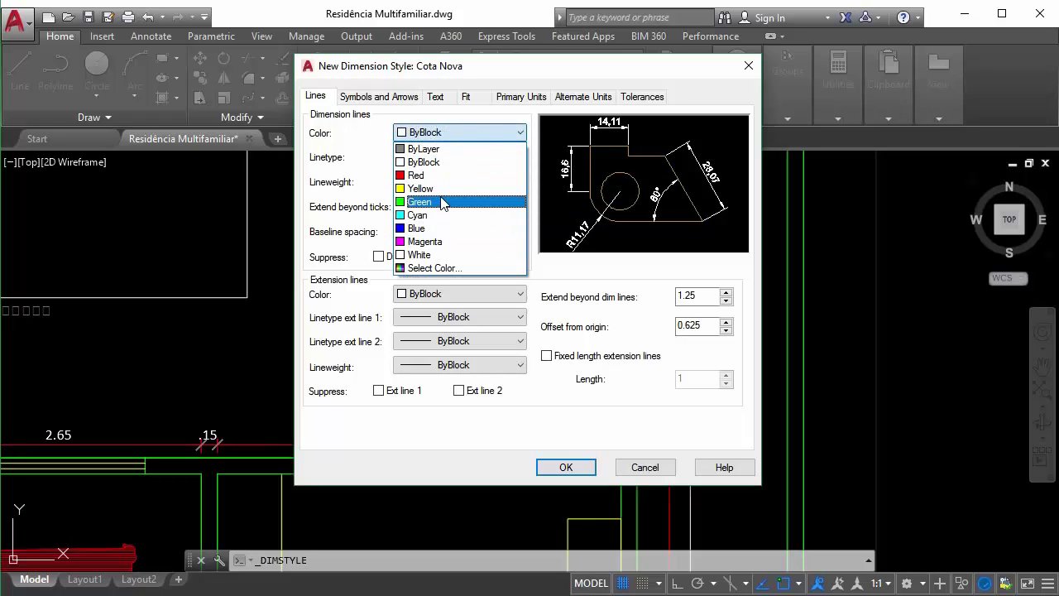
{"action": "left_click", "coordinate": [439, 134]}
{"action": "left_click", "coordinate": [443, 132]}
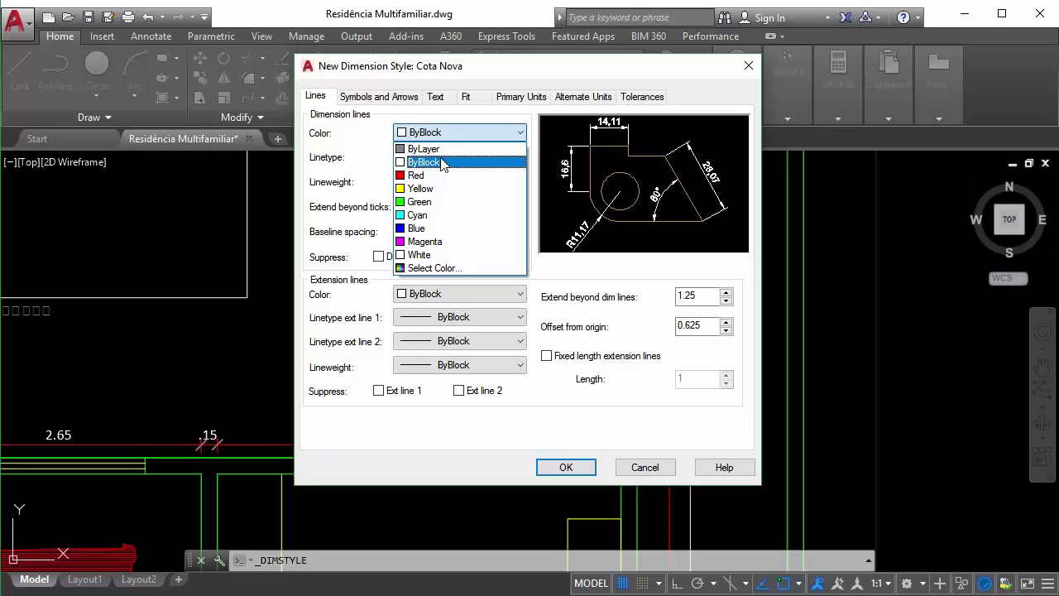
{"action": "left_click", "coordinate": [444, 162]}
Examine the linetype and lineweight choices available for the dimension lines.
{"action": "left_click", "coordinate": [429, 154]}
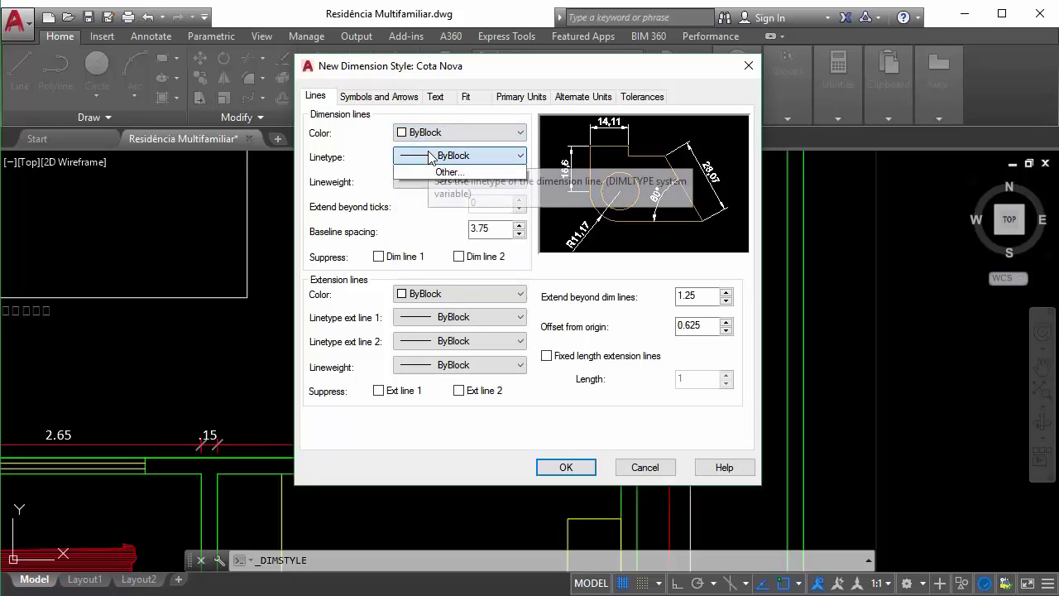
{"action": "left_click", "coordinate": [424, 177]}
{"action": "left_click", "coordinate": [423, 179]}
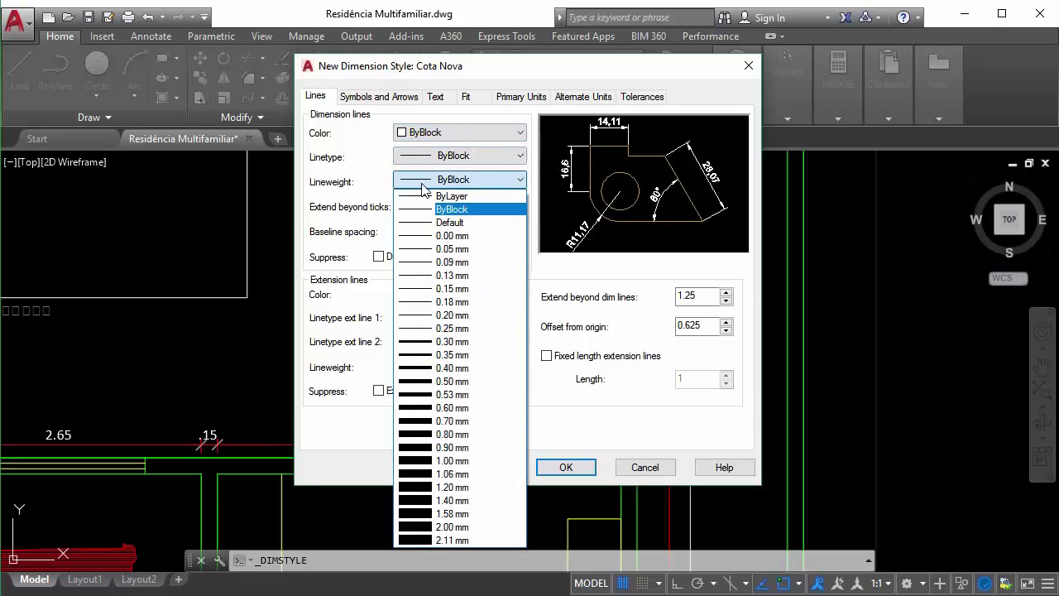
{"action": "left_click", "coordinate": [424, 189]}
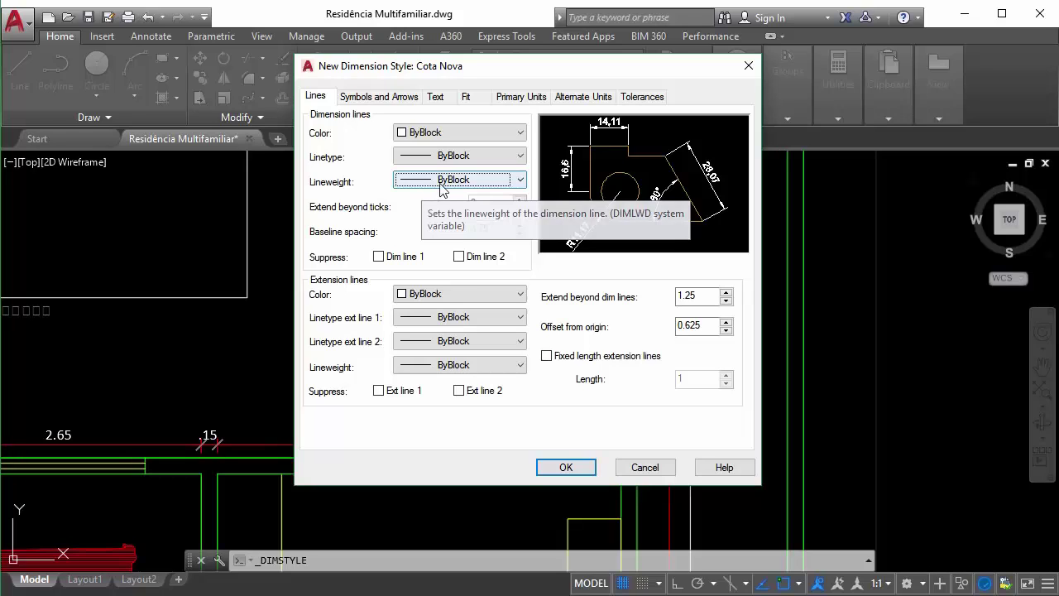
{"action": "left_click", "coordinate": [439, 181]}
{"action": "left_click", "coordinate": [446, 182]}
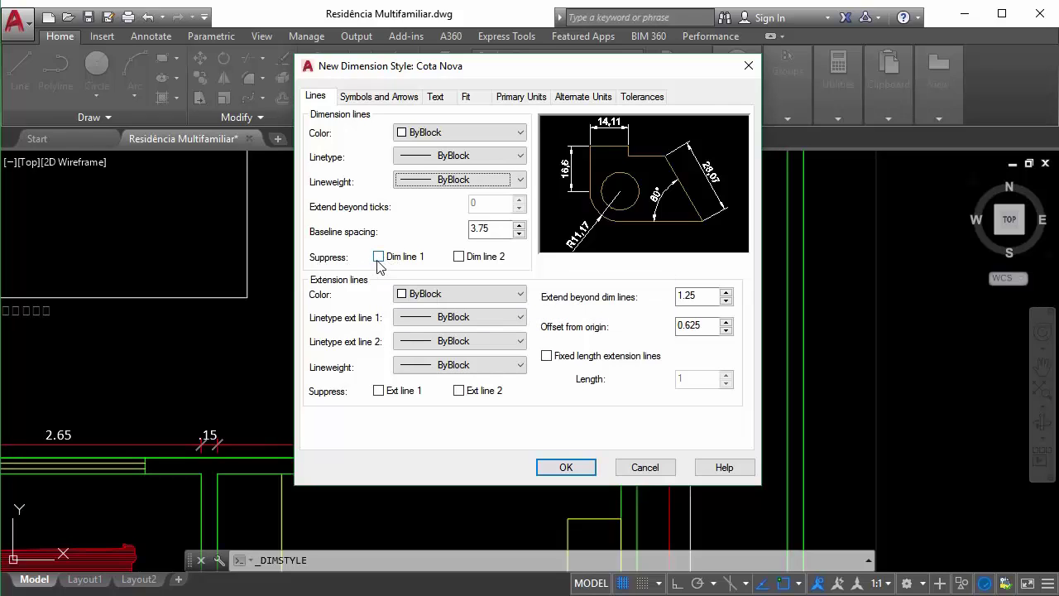
Try suppressing dimension lines 1 and 2, and turn both suppressions back off.
{"action": "left_click", "coordinate": [459, 257]}
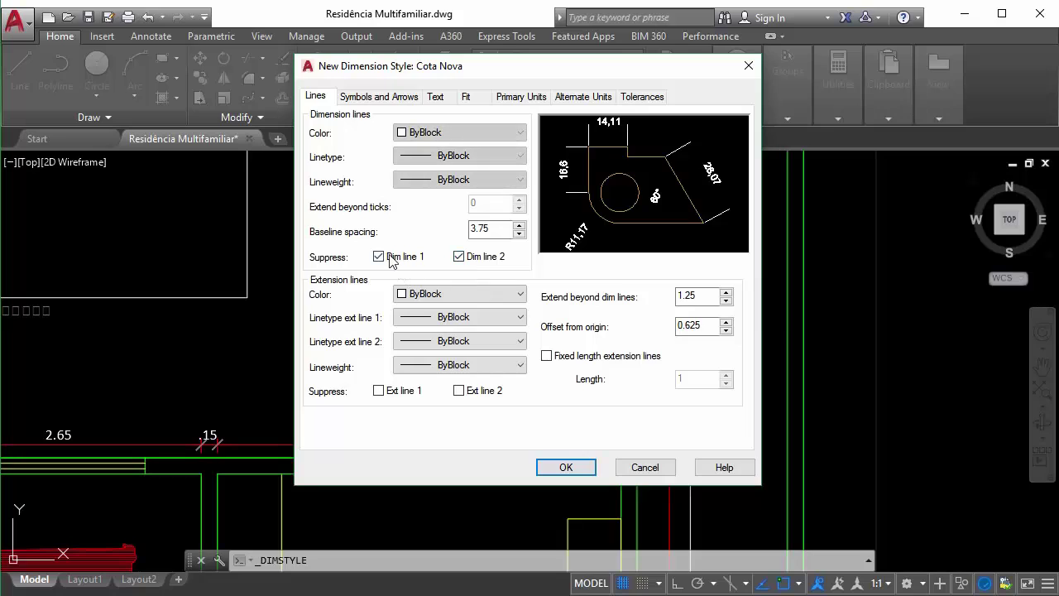
{"action": "left_click", "coordinate": [379, 258]}
{"action": "left_click", "coordinate": [459, 257]}
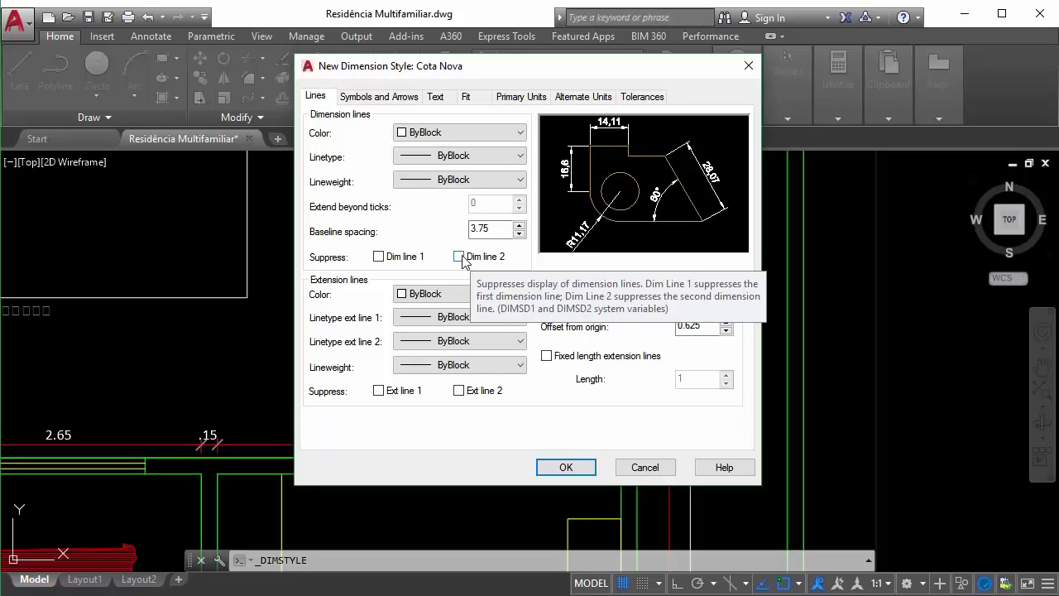
Suppress both dimension lines and both extension lines in the Cota Nova style.
{"action": "left_click", "coordinate": [460, 257]}
{"action": "left_click", "coordinate": [378, 257]}
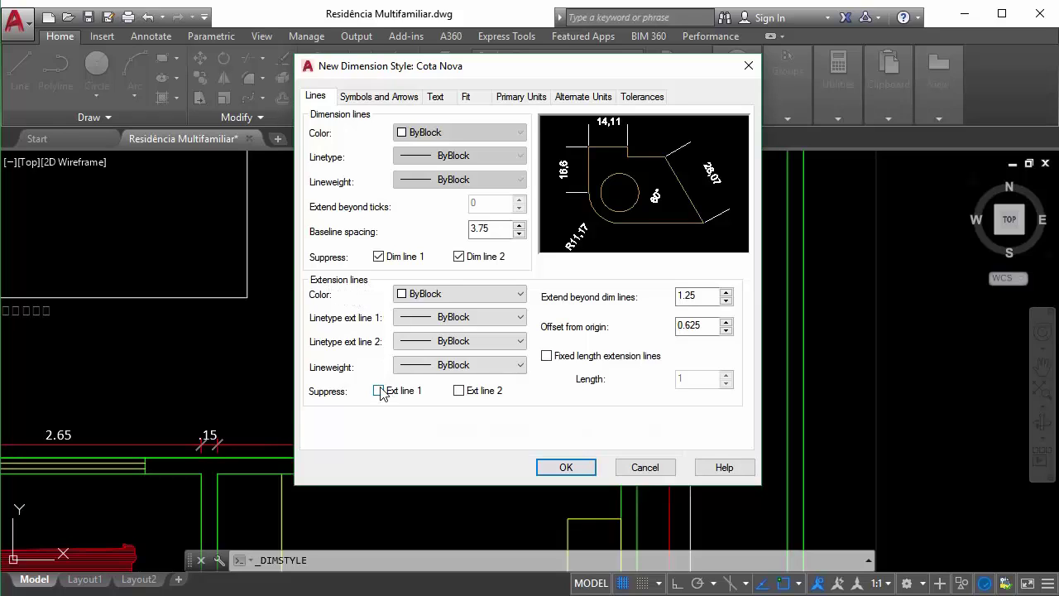
{"action": "left_click", "coordinate": [379, 390]}
{"action": "left_click", "coordinate": [459, 391]}
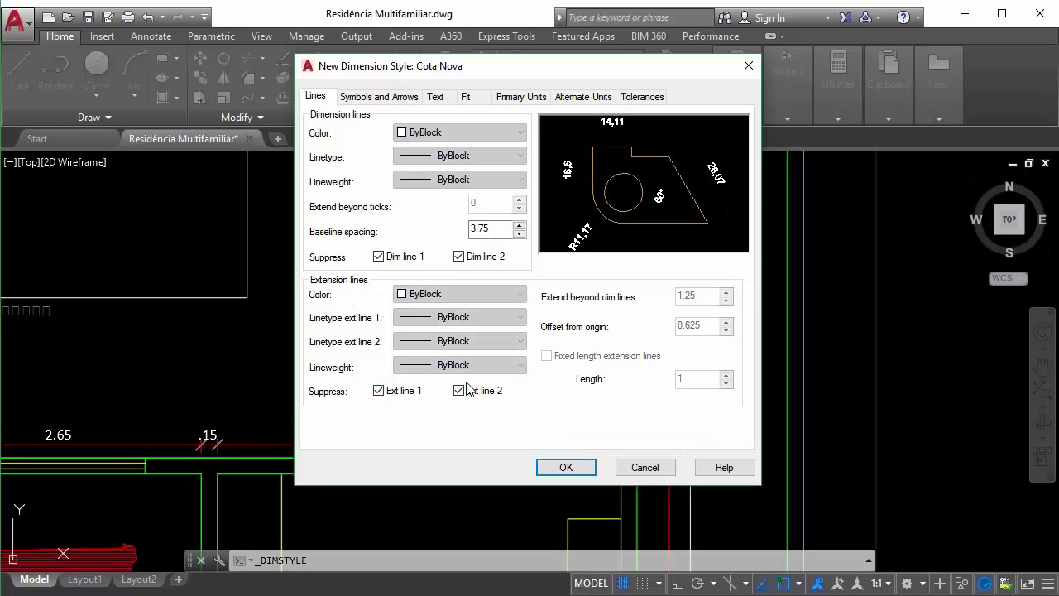
Turn off the suppression of both dimension lines and both extension lines in the Cota Nova style.
{"action": "left_click", "coordinate": [463, 391]}
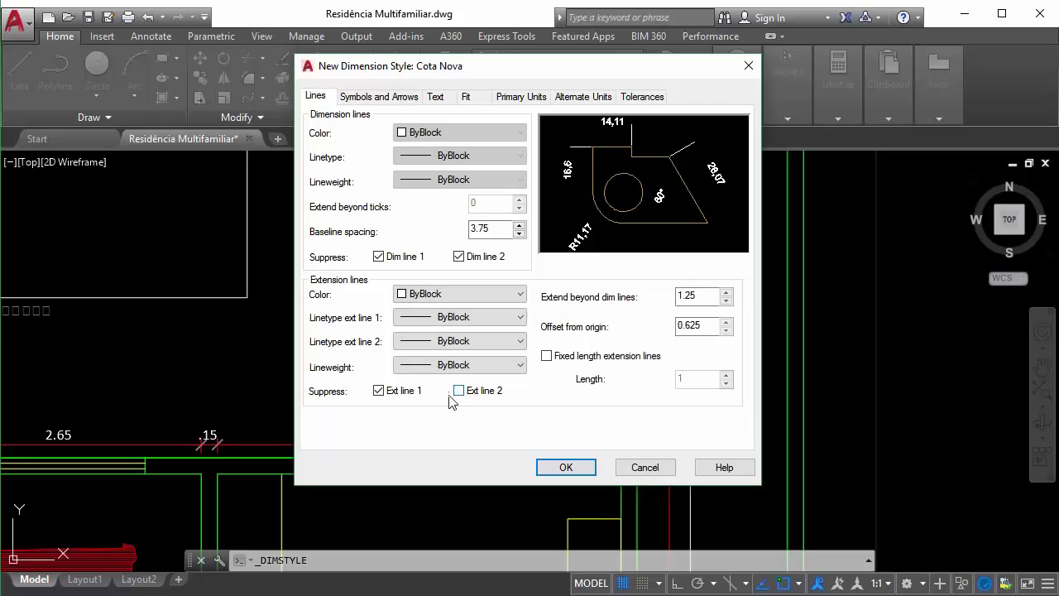
{"action": "left_click", "coordinate": [378, 391]}
{"action": "left_click", "coordinate": [459, 257]}
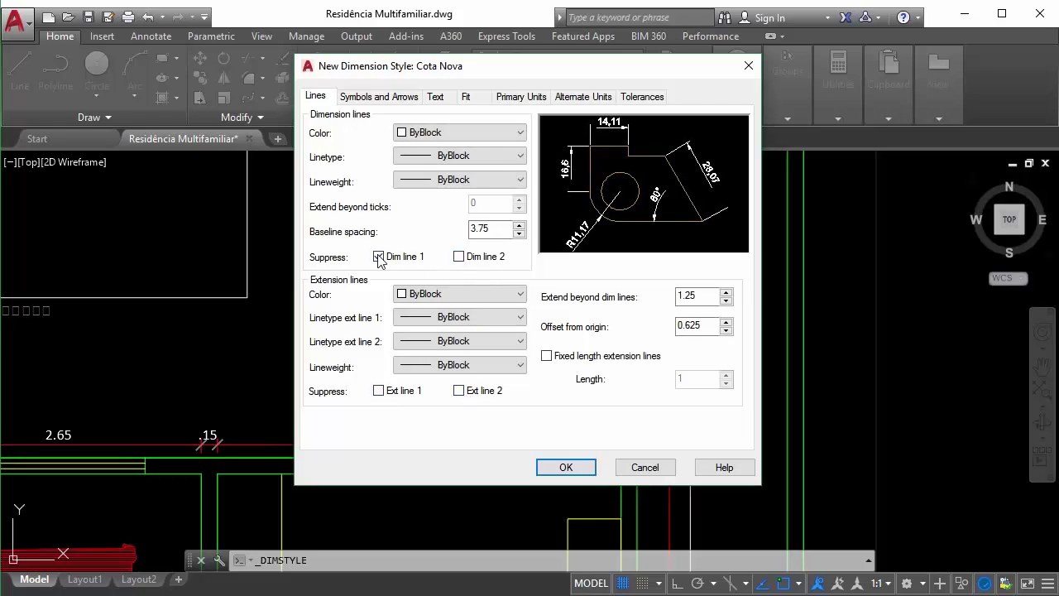
Set the extension lines' offset from origin to 1 and their extension beyond the dimension lines to 5.
{"action": "double_click", "coordinate": [680, 326]}
{"action": "type", "text": "1"}
{"action": "left_click_drag", "start_coordinate": [697, 295], "coordinate": [653, 306]}
{"action": "type", "text": "5"}
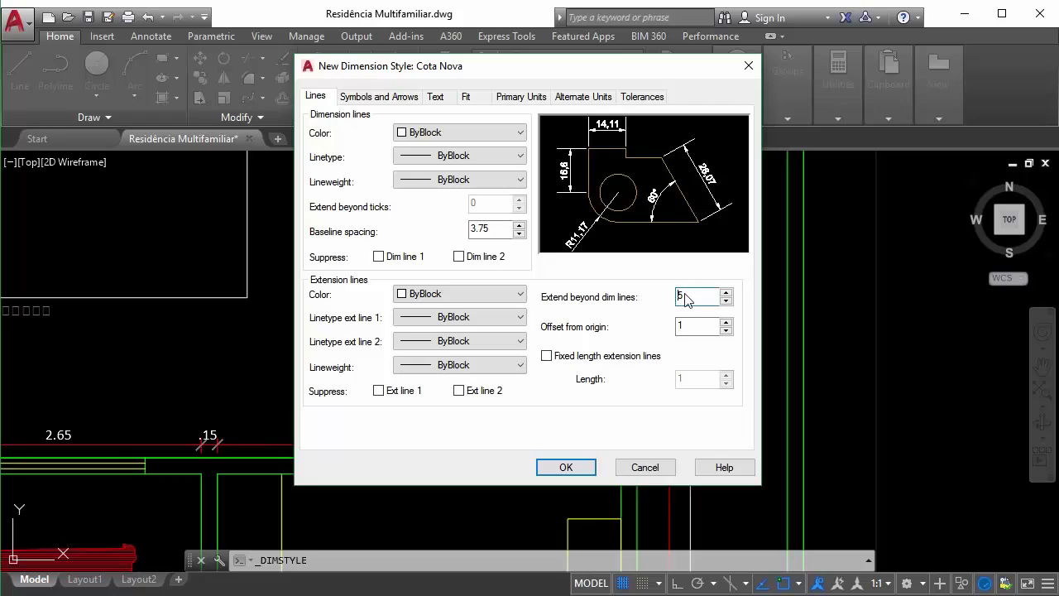
Try extending the extension lines 0.25 beyond the dimension lines, and set the final extension to 1.
{"action": "left_click_drag", "start_coordinate": [690, 296], "coordinate": [662, 296]}
{"action": "type", "text": "0,2"}
{"action": "type", "text": ".25"}
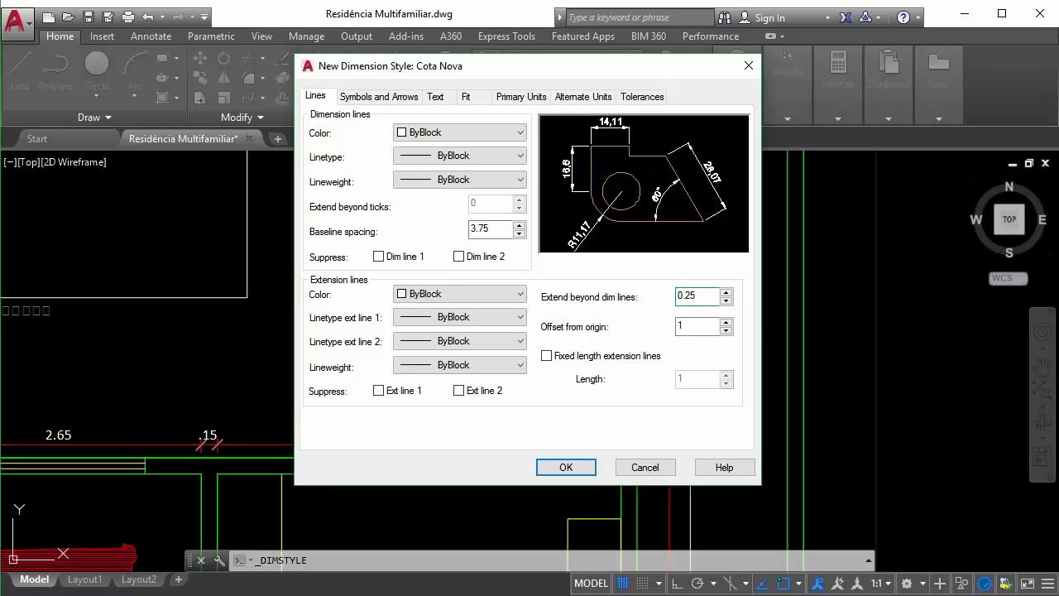
{"action": "left_click_drag", "start_coordinate": [701, 297], "coordinate": [668, 298]}
{"action": "type", "text": "1"}
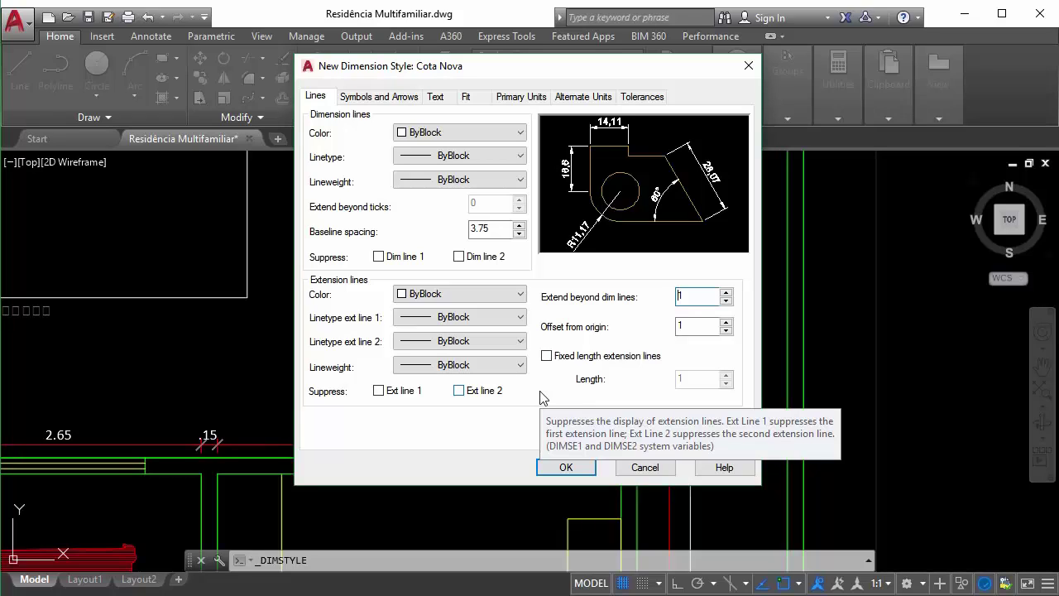
Compare Architectural tick and Closed filled arrowheads, and set both dimension arrowheads to Architectural tick.
{"action": "left_click", "coordinate": [355, 96]}
{"action": "left_click", "coordinate": [372, 147]}
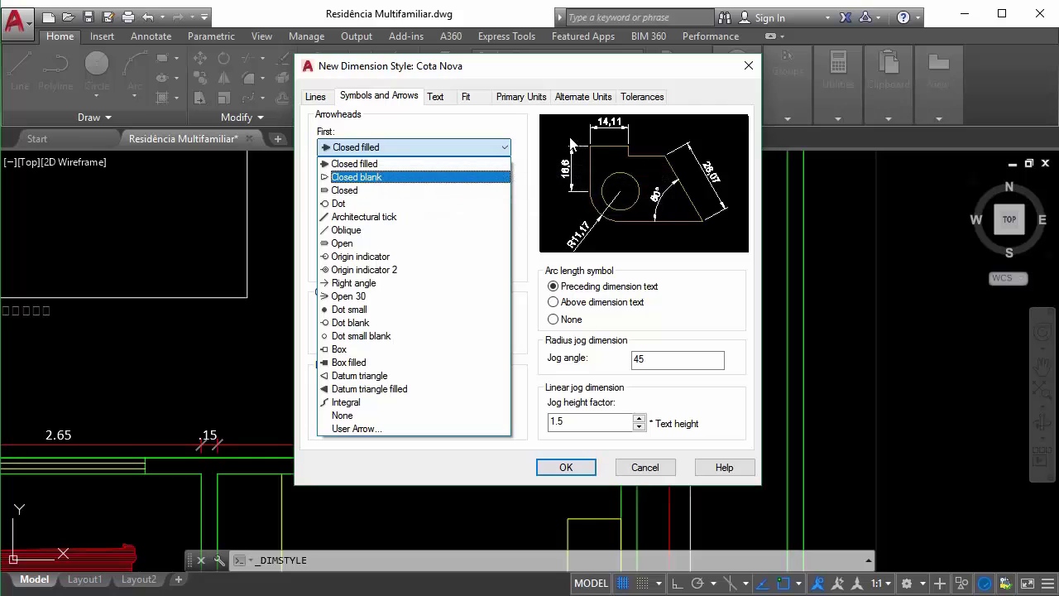
{"action": "left_click", "coordinate": [377, 219]}
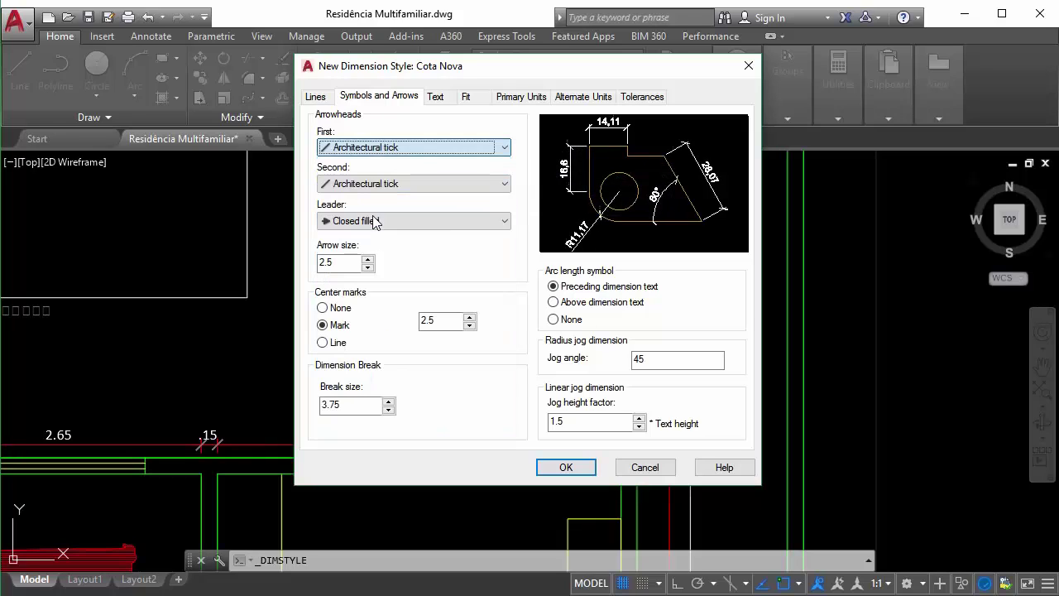
{"action": "left_click", "coordinate": [372, 146]}
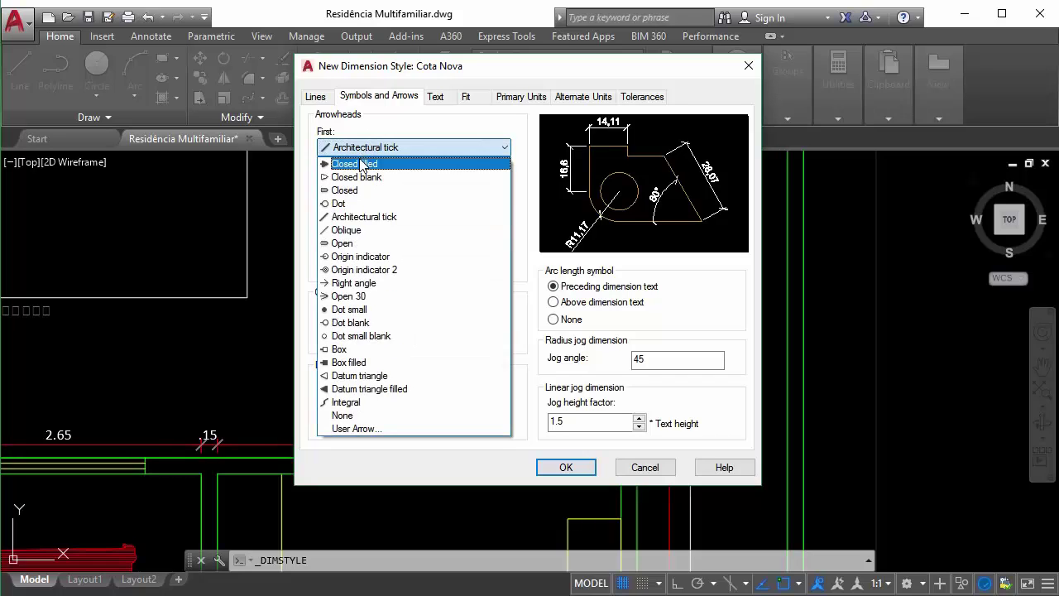
{"action": "left_click", "coordinate": [361, 165]}
{"action": "left_click", "coordinate": [366, 146]}
{"action": "left_click", "coordinate": [360, 163]}
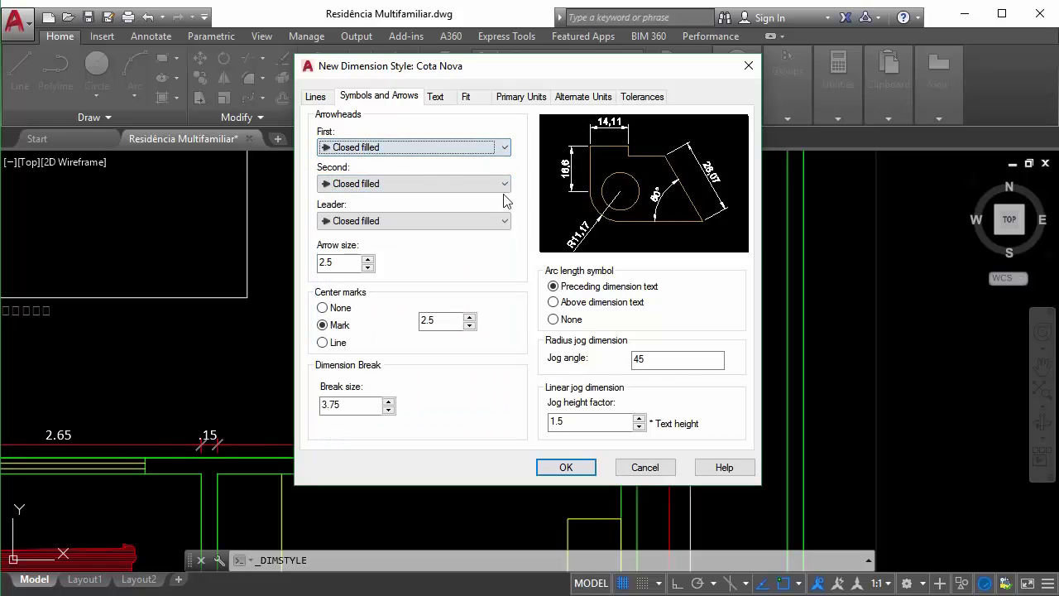
{"action": "left_click", "coordinate": [396, 149]}
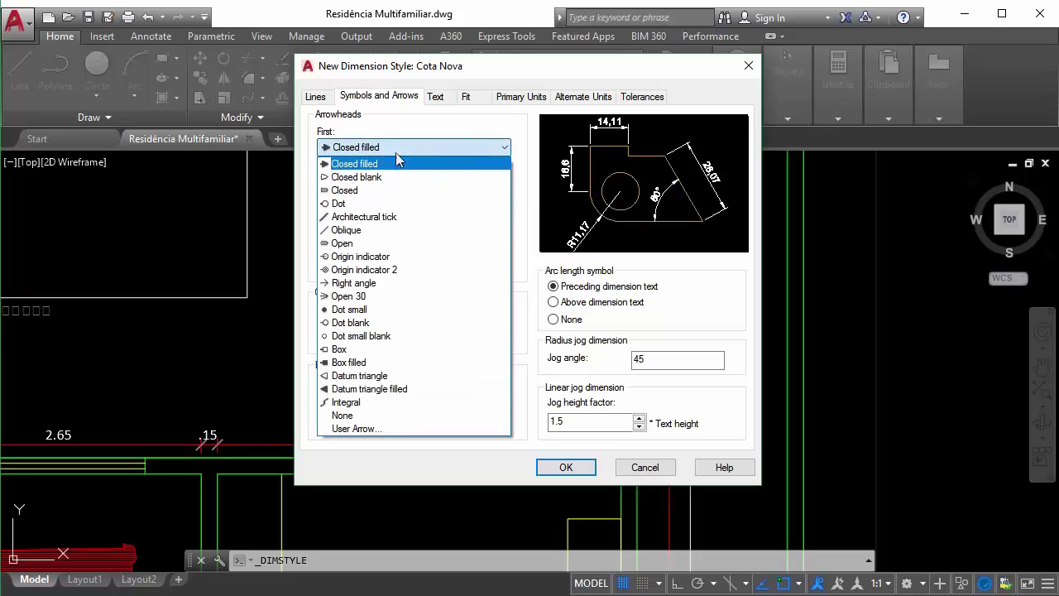
{"action": "left_click", "coordinate": [340, 217]}
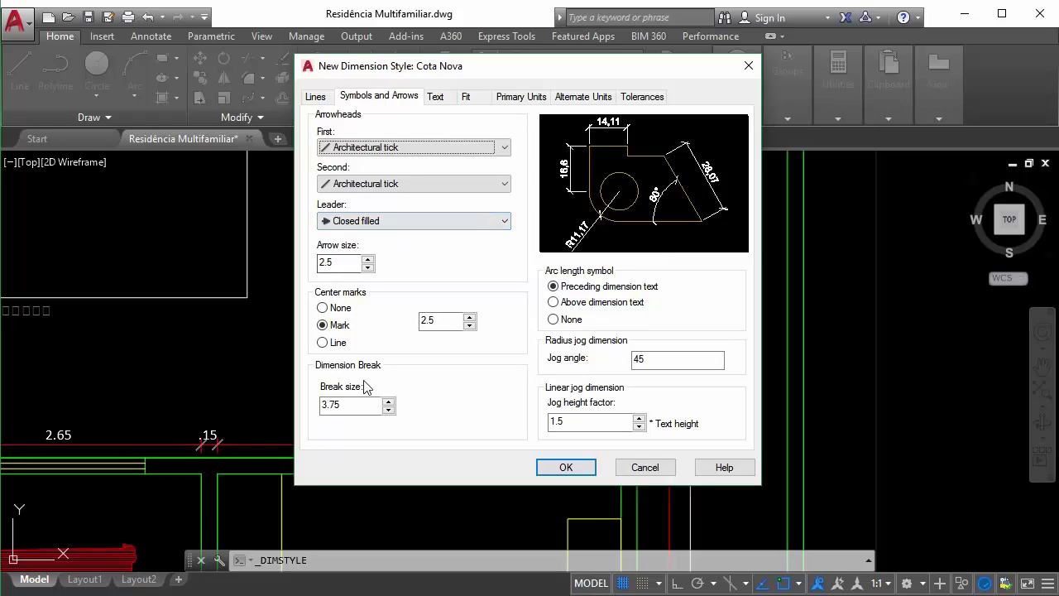
Try an arrow size of 5, and set it back to 2.5.
{"action": "double_click", "coordinate": [343, 263]}
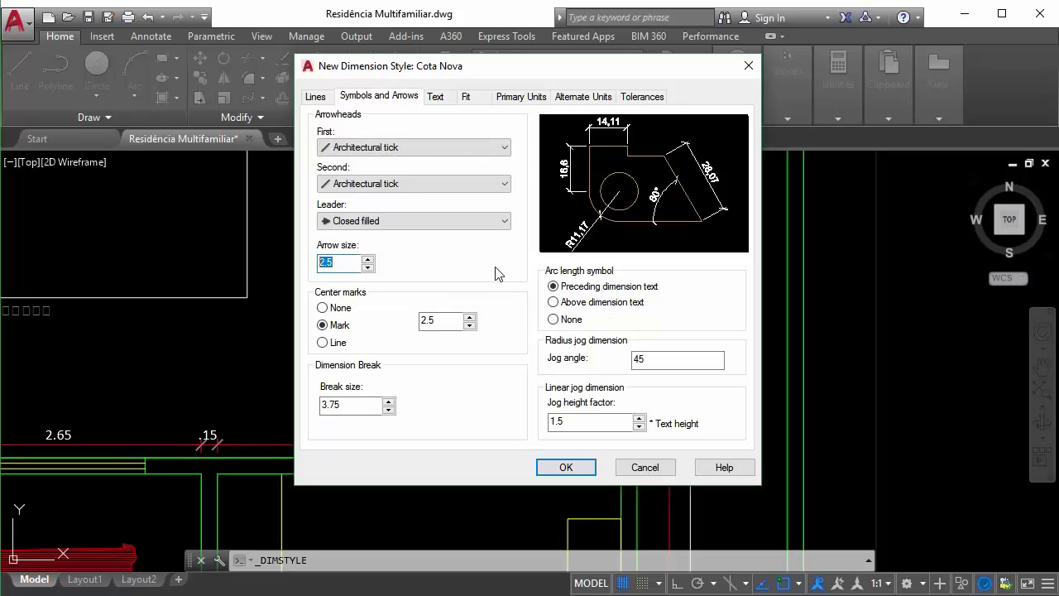
{"action": "type", "text": "5"}
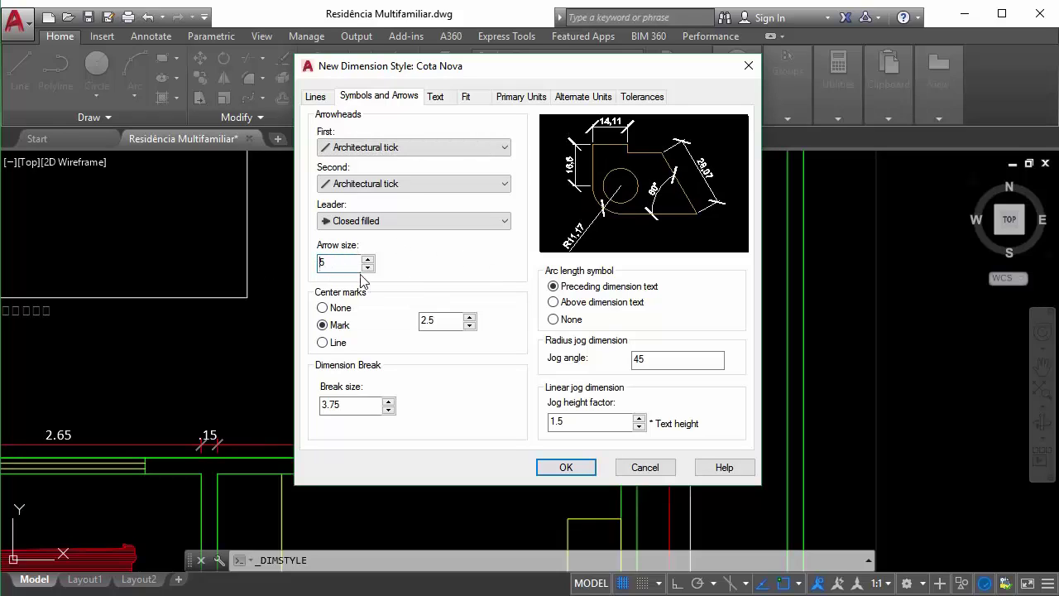
{"action": "left_click_drag", "start_coordinate": [335, 265], "coordinate": [310, 263]}
{"action": "type", "text": "2.5"}
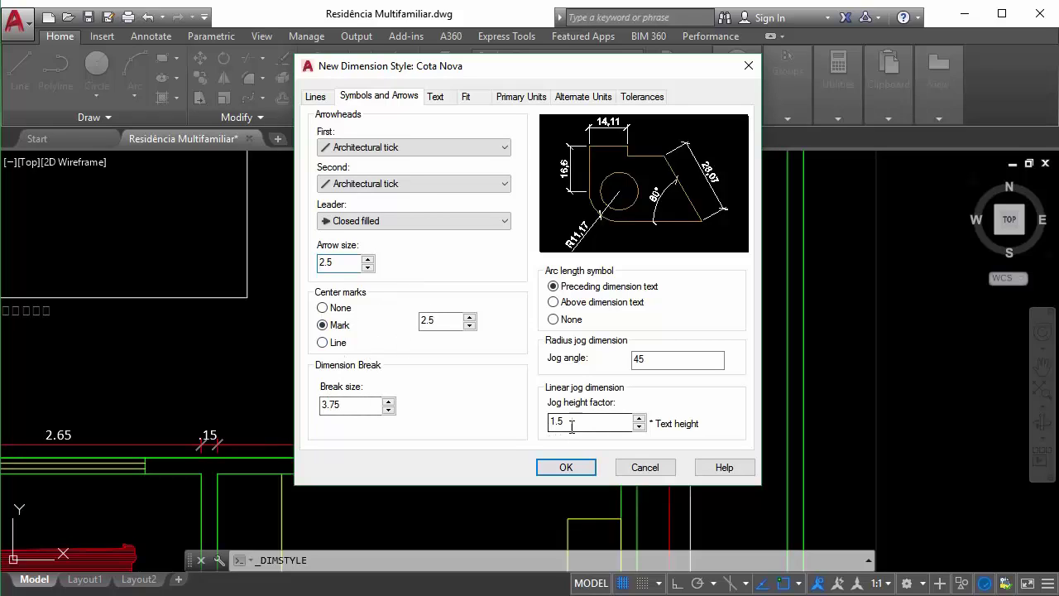
{"action": "double_click", "coordinate": [348, 405]}
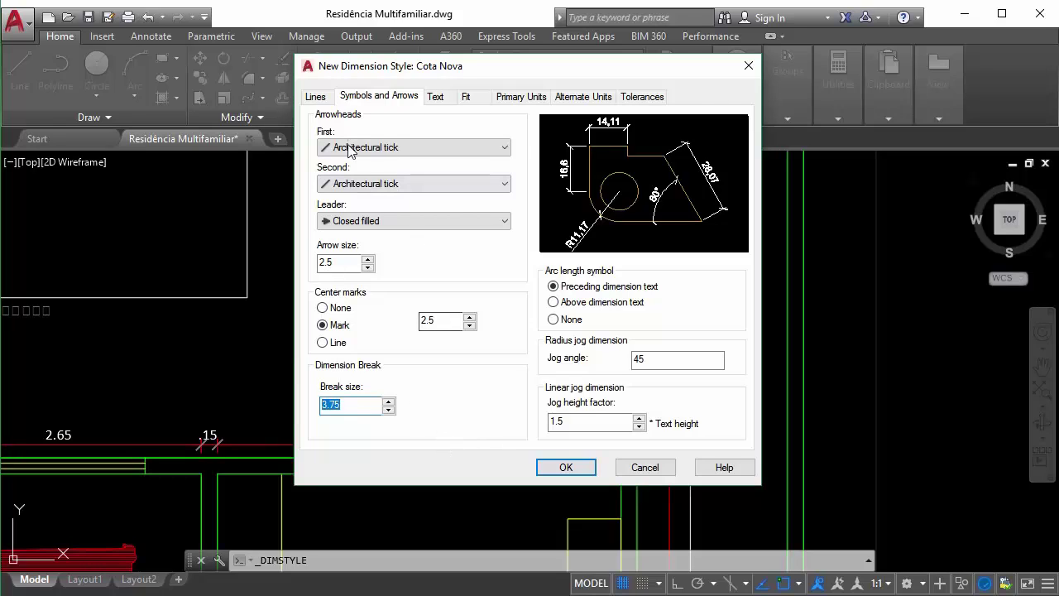
Review the text color and text style choices for the dimension text.
{"action": "left_click", "coordinate": [430, 106]}
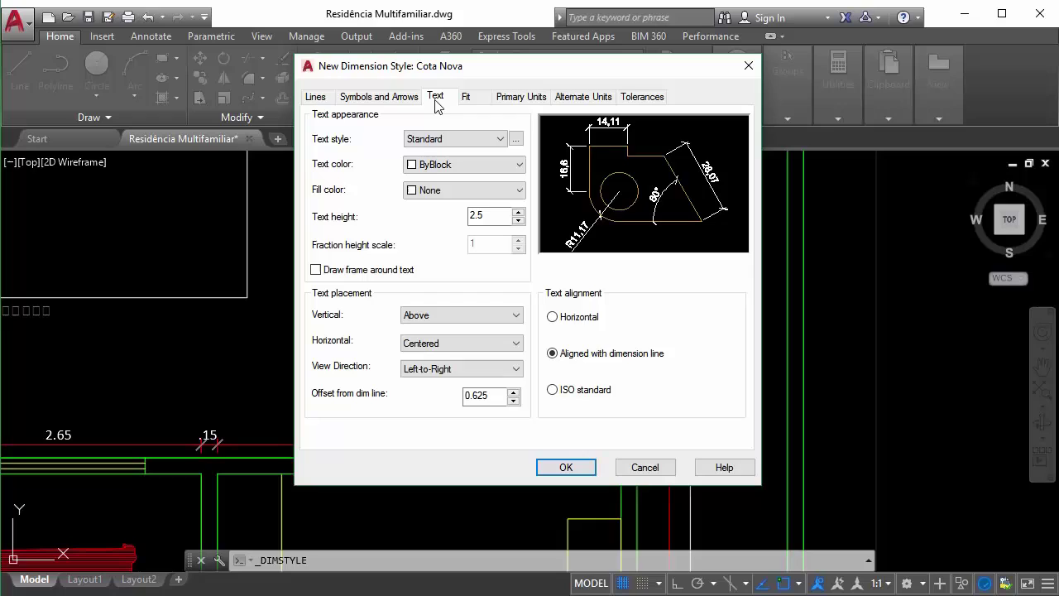
{"action": "left_click", "coordinate": [436, 167]}
{"action": "left_click", "coordinate": [442, 193]}
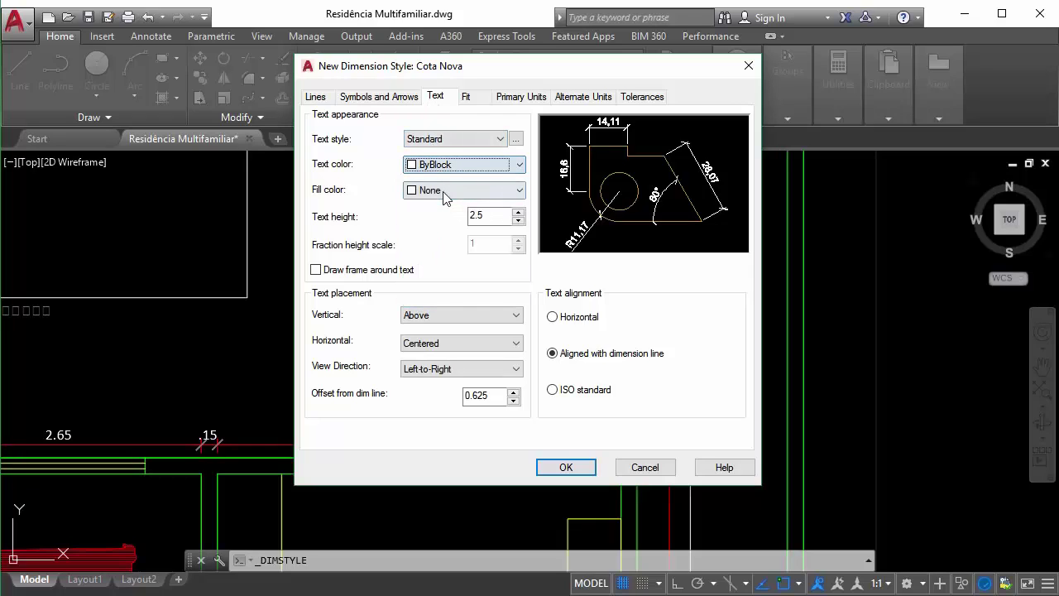
{"action": "left_click", "coordinate": [452, 142]}
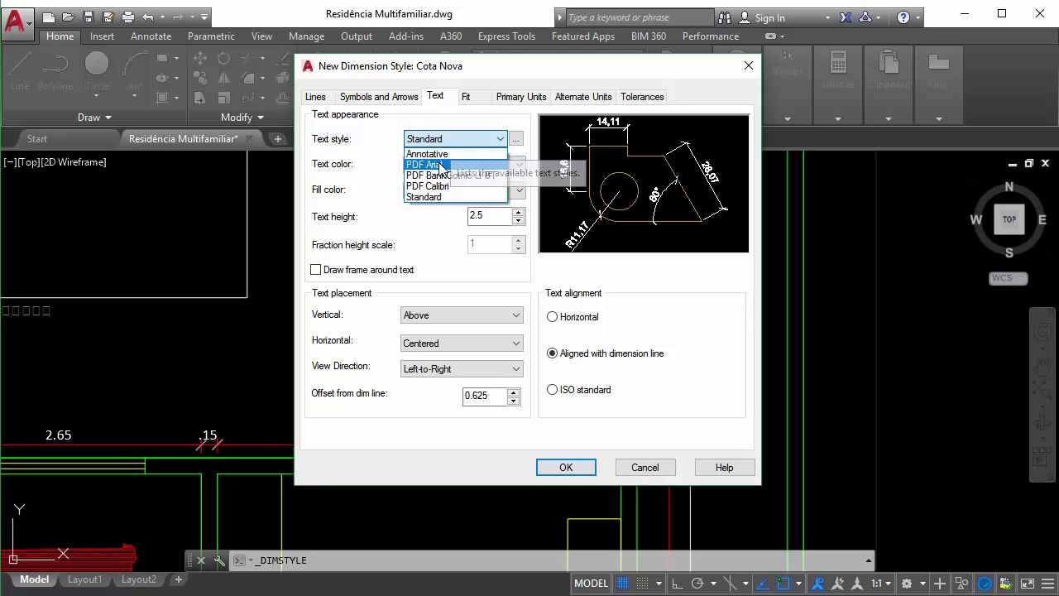
Browse the fonts available for the Standard text style, and leave the text style settings without changes.
{"action": "left_click", "coordinate": [515, 139]}
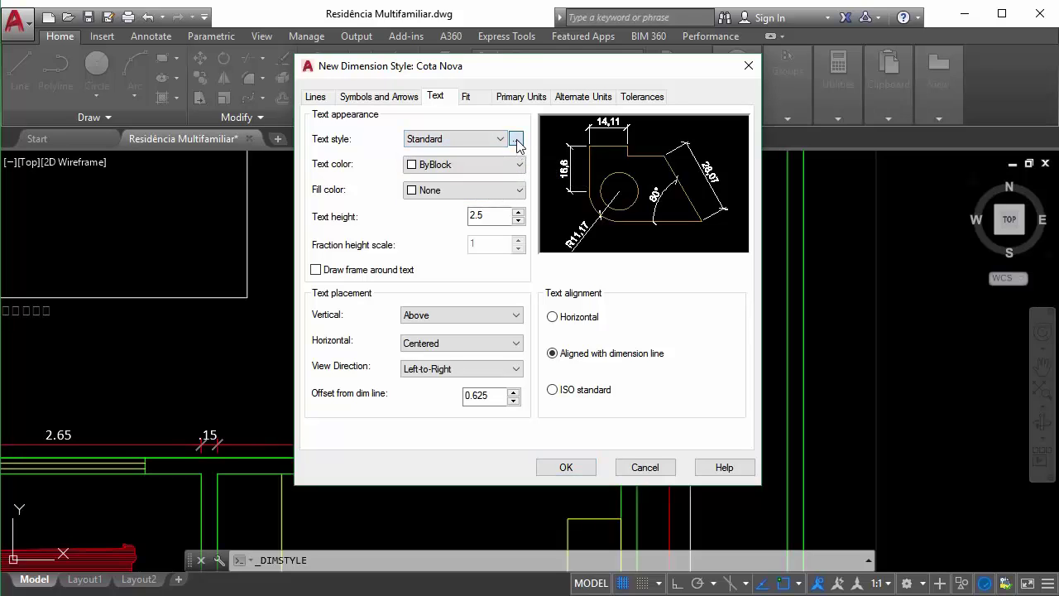
{"action": "left_click", "coordinate": [489, 200]}
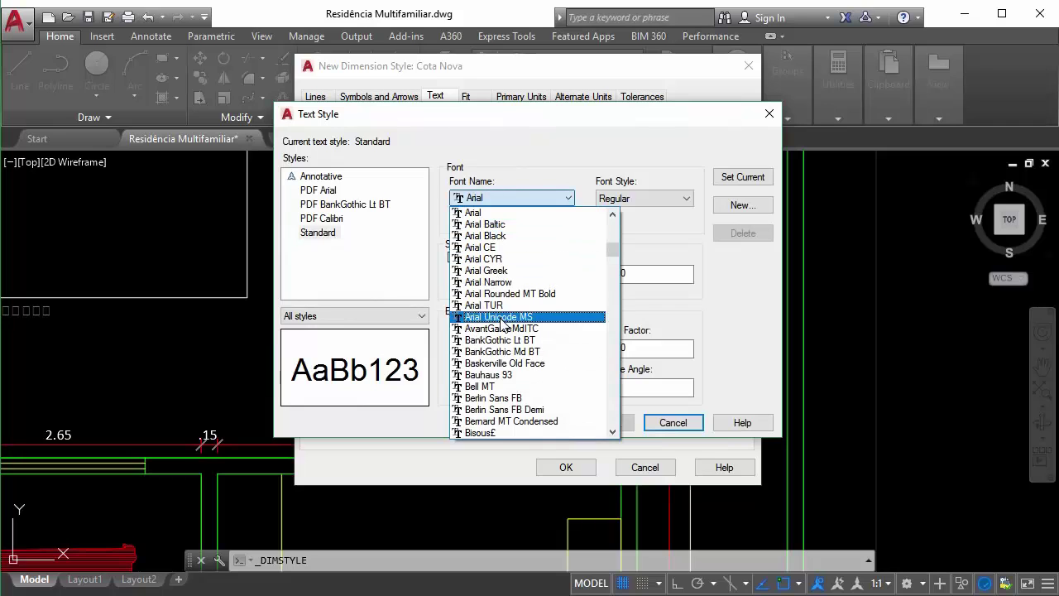
{"action": "scroll", "coordinate": [507, 379], "scroll_direction": "down", "scroll_amount": 1}
{"action": "scroll", "coordinate": [507, 377], "scroll_direction": "down", "scroll_amount": 10}
{"action": "scroll", "coordinate": [508, 376], "scroll_direction": "up", "scroll_amount": 15}
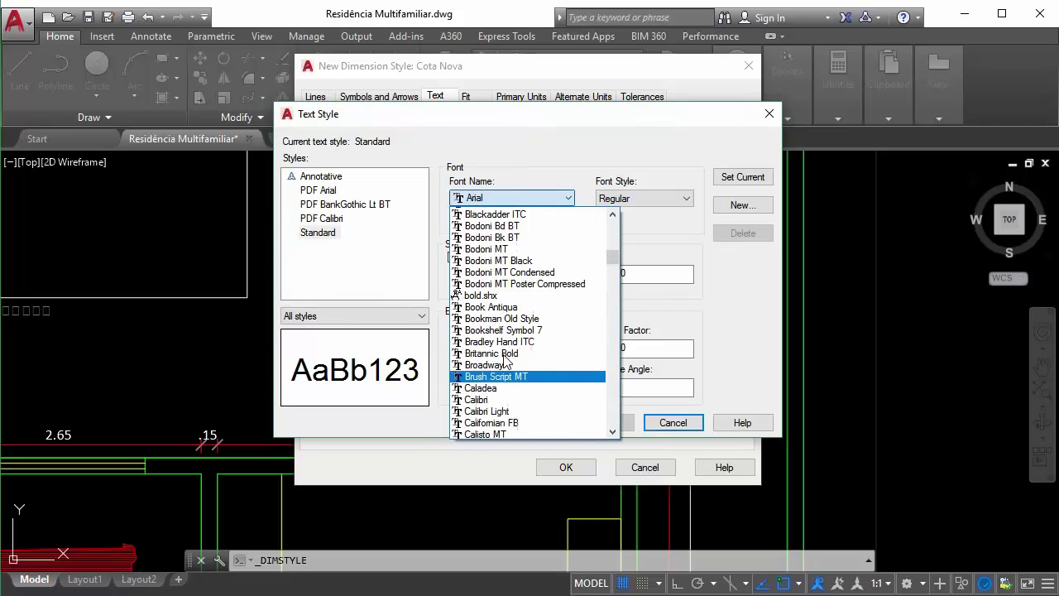
{"action": "key", "text": "Escape"}
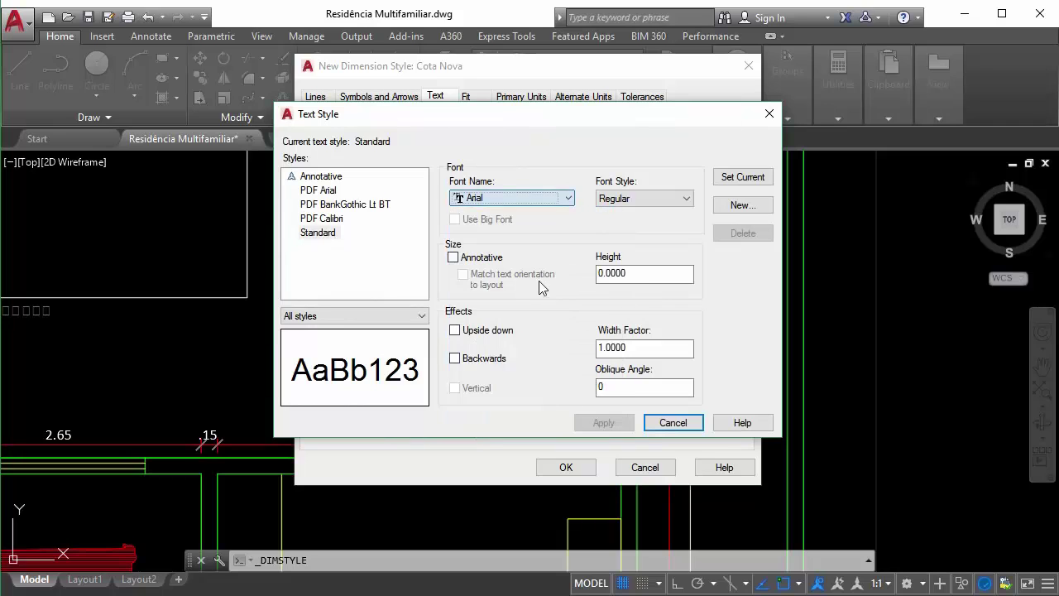
{"action": "left_click", "coordinate": [671, 422]}
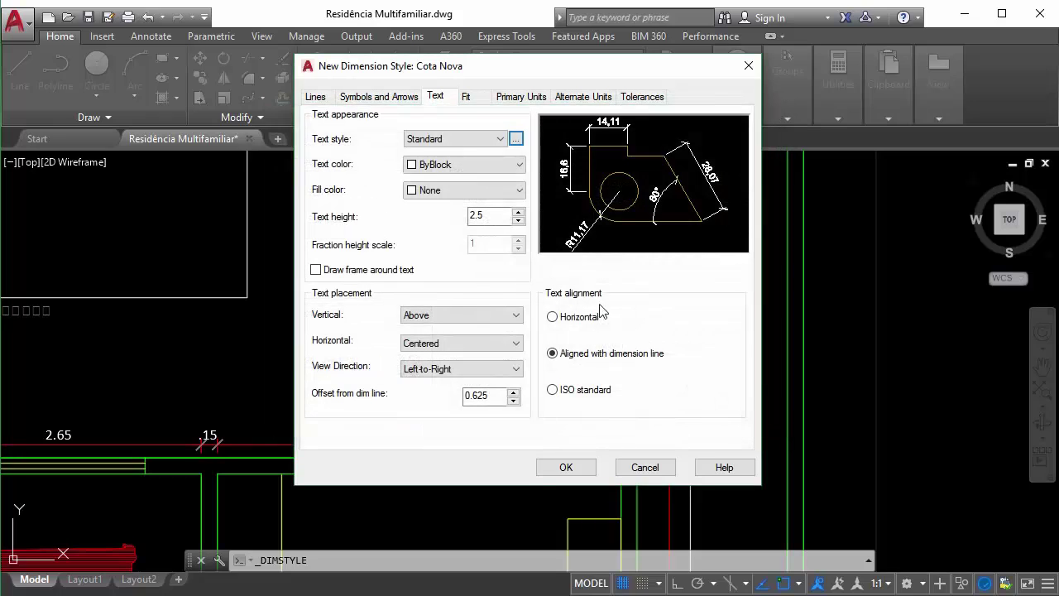
Try the Outside and Centered vertical placements for the dimension text, and return to Above.
{"action": "left_click", "coordinate": [475, 307]}
{"action": "left_click", "coordinate": [481, 348]}
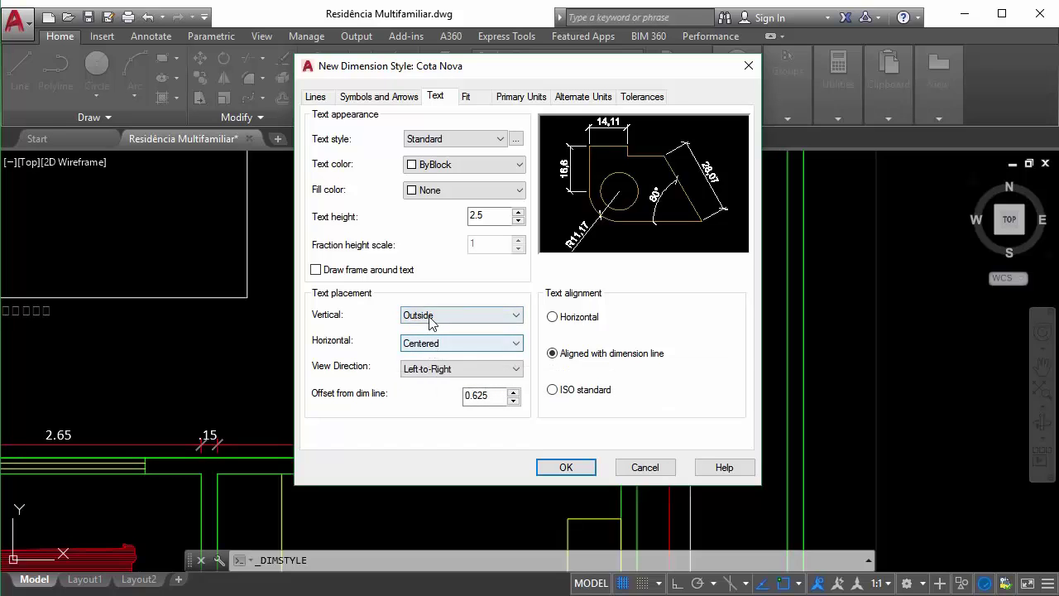
{"action": "left_click", "coordinate": [430, 321]}
{"action": "left_click", "coordinate": [430, 328]}
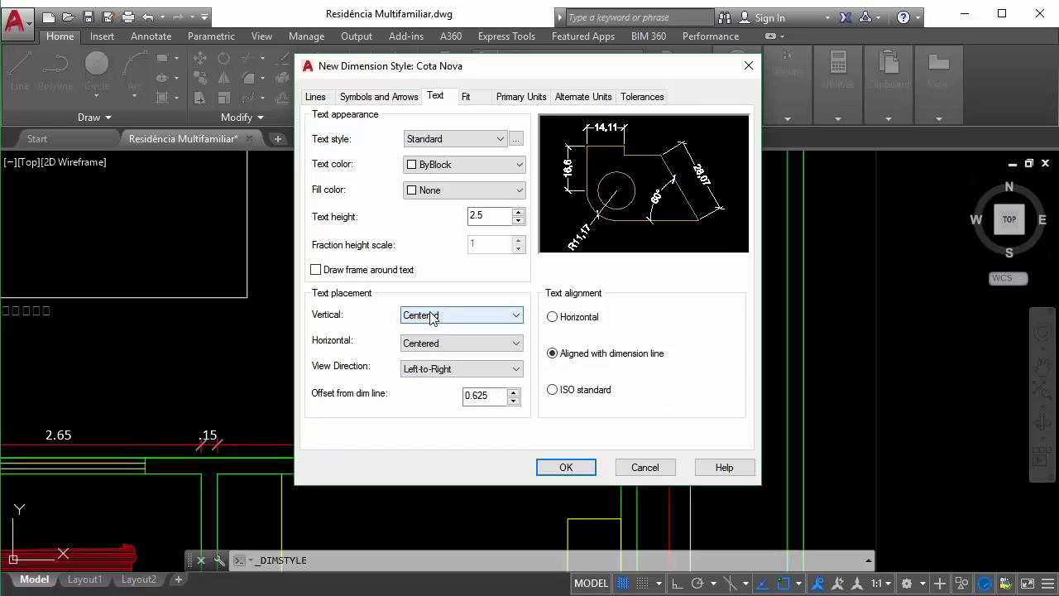
{"action": "left_click", "coordinate": [430, 320]}
{"action": "left_click", "coordinate": [431, 339]}
Compare the Outside, Below and Centered vertical text placements, and restore Above.
{"action": "left_click", "coordinate": [431, 319]}
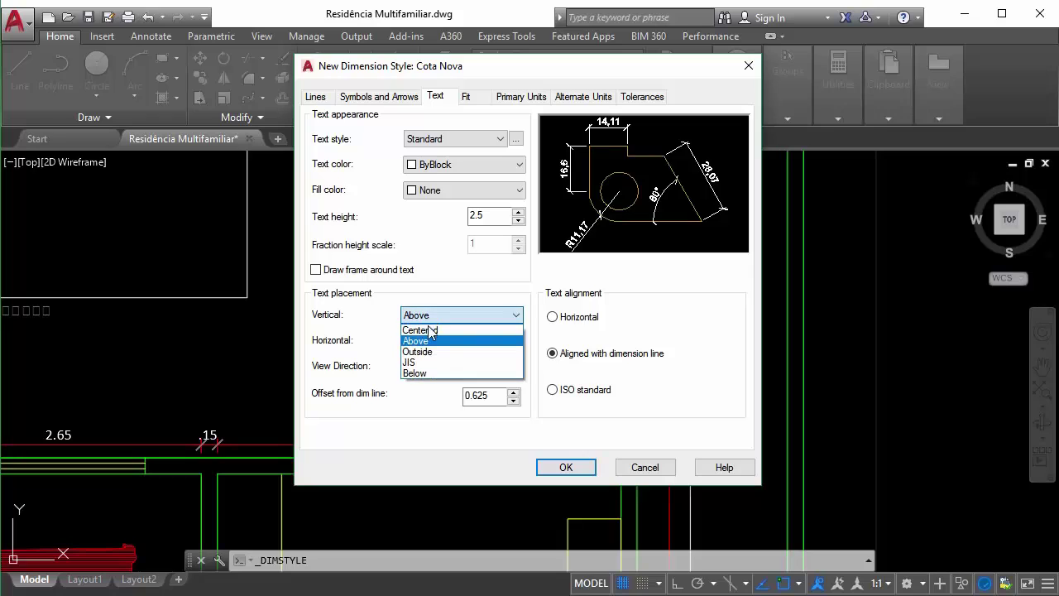
{"action": "left_click", "coordinate": [418, 350]}
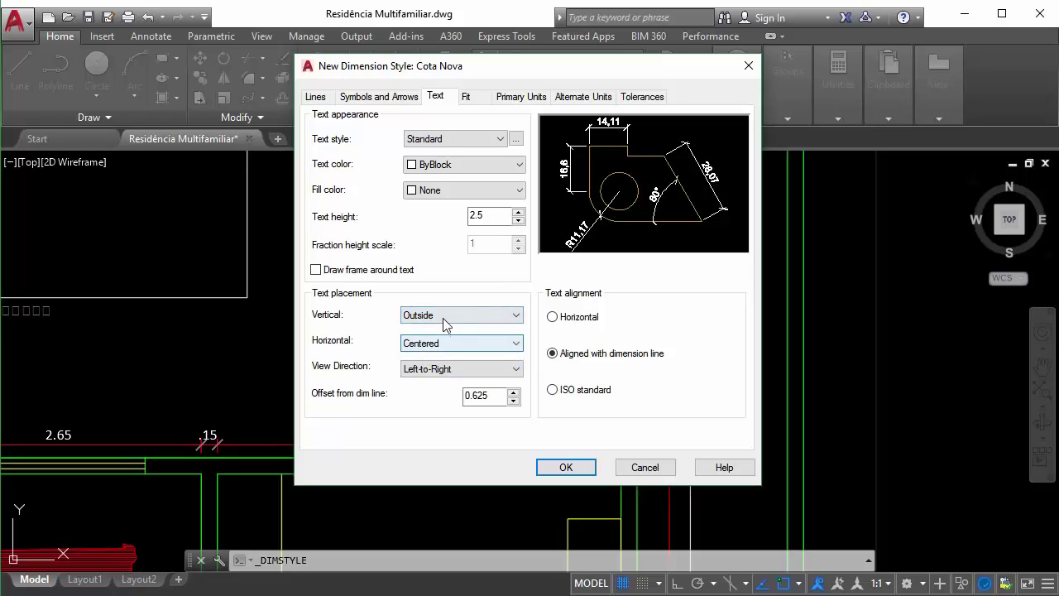
{"action": "left_click", "coordinate": [443, 321]}
{"action": "left_click", "coordinate": [430, 374]}
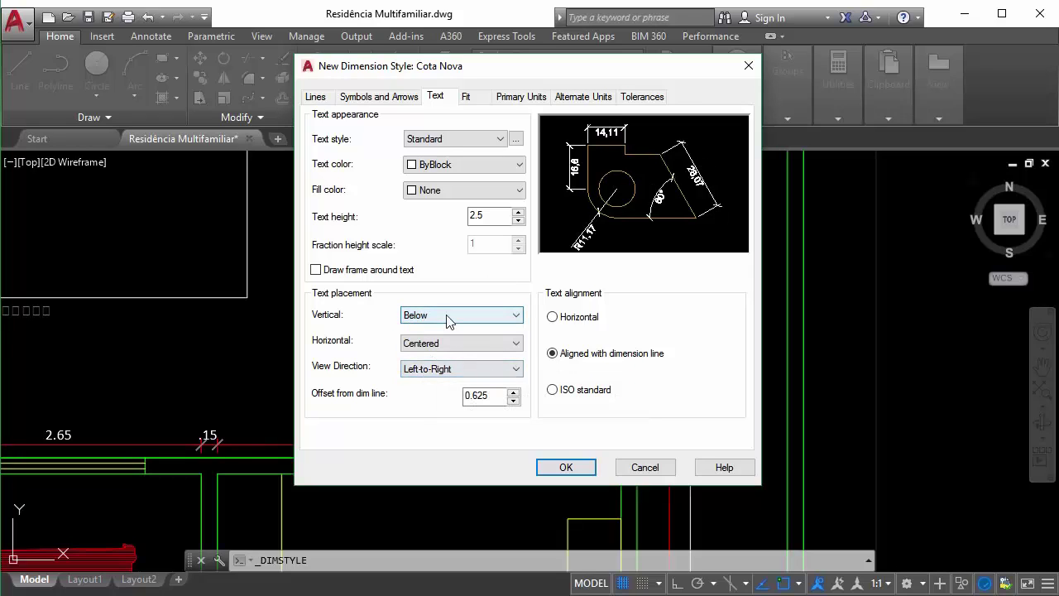
{"action": "left_click", "coordinate": [447, 319]}
{"action": "left_click", "coordinate": [433, 330]}
{"action": "left_click", "coordinate": [437, 316]}
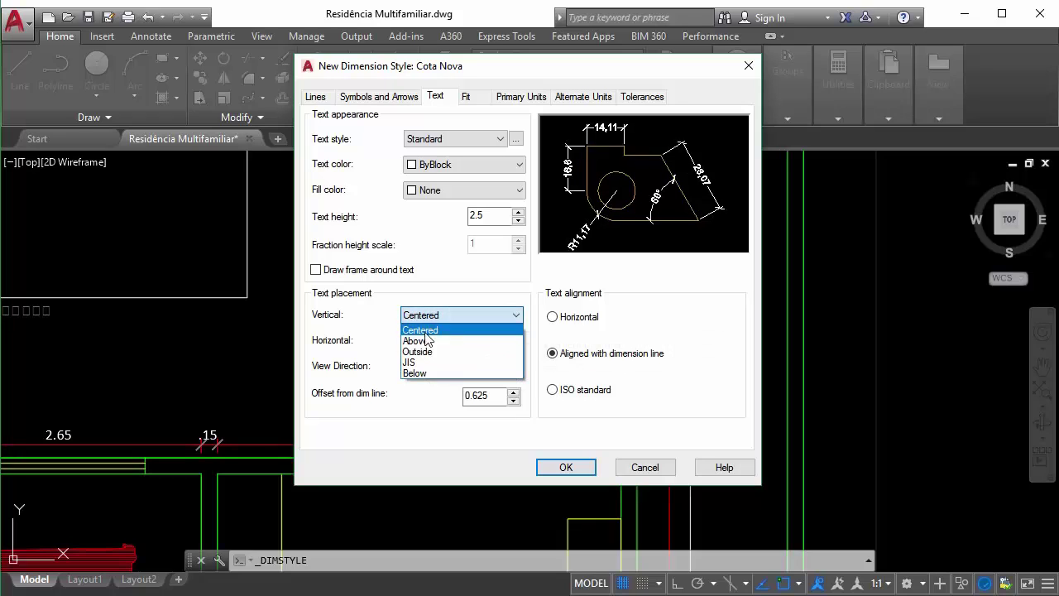
{"action": "left_click", "coordinate": [425, 340]}
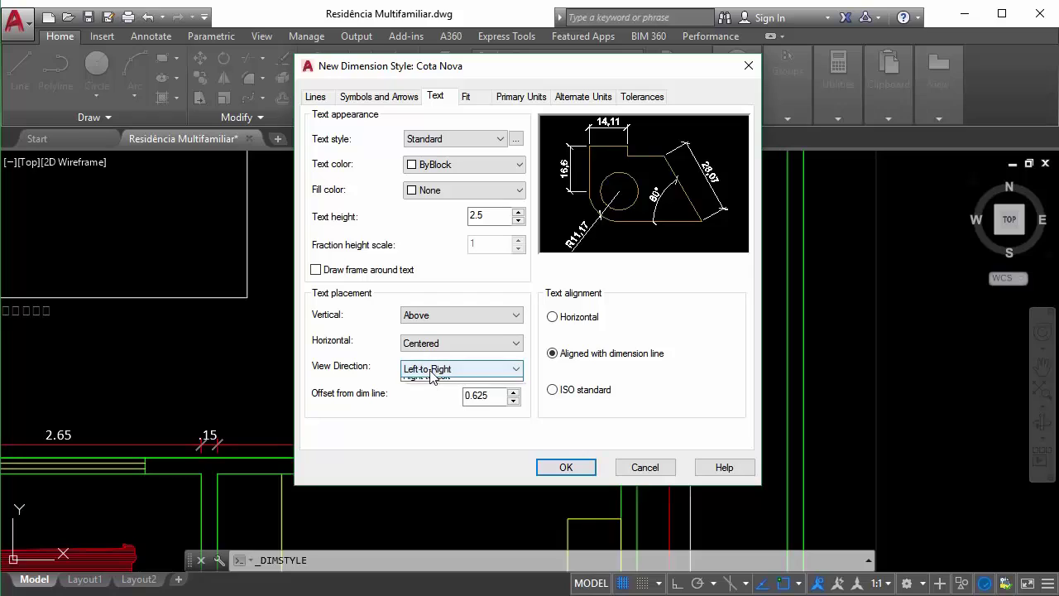
Try the Right-to-Left view direction and Horizontal text alignment, restoring Left-to-Right and Aligned with dimension line.
{"action": "left_click", "coordinate": [430, 369]}
{"action": "left_click", "coordinate": [430, 394]}
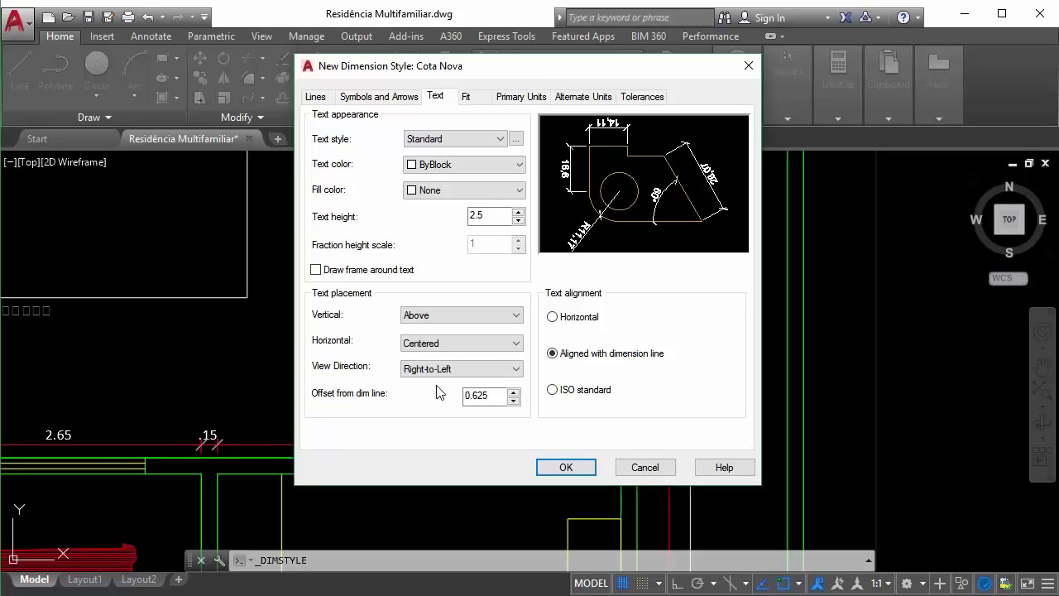
{"action": "left_click", "coordinate": [444, 372]}
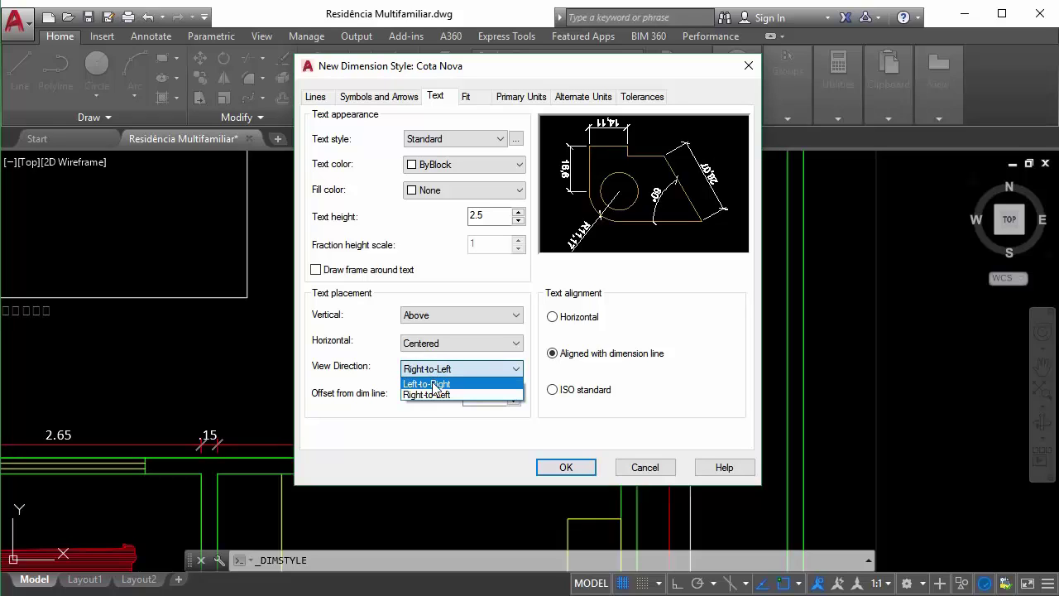
{"action": "left_click", "coordinate": [435, 385]}
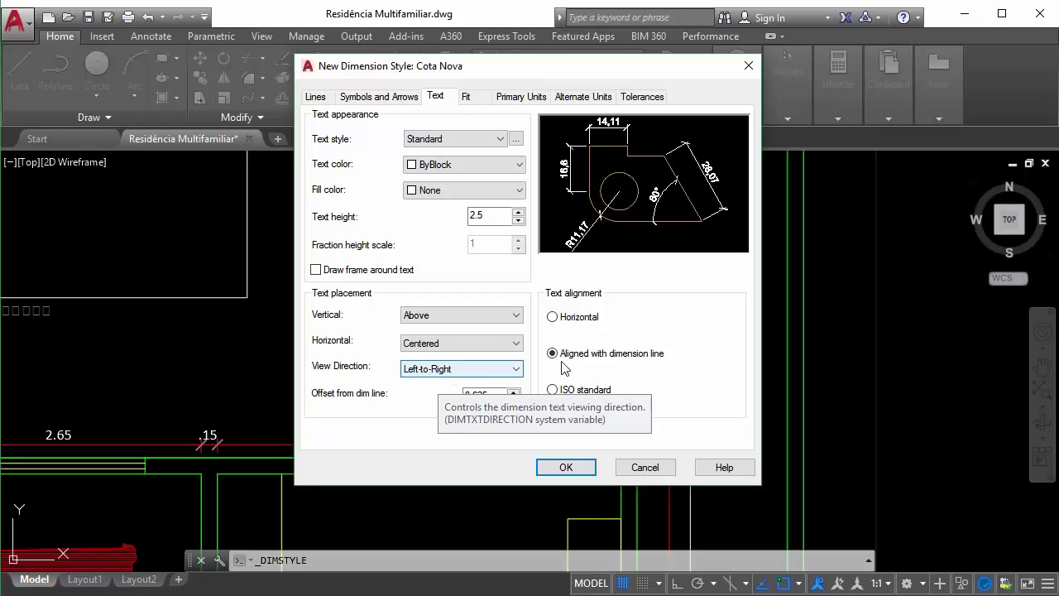
{"action": "left_click", "coordinate": [551, 317]}
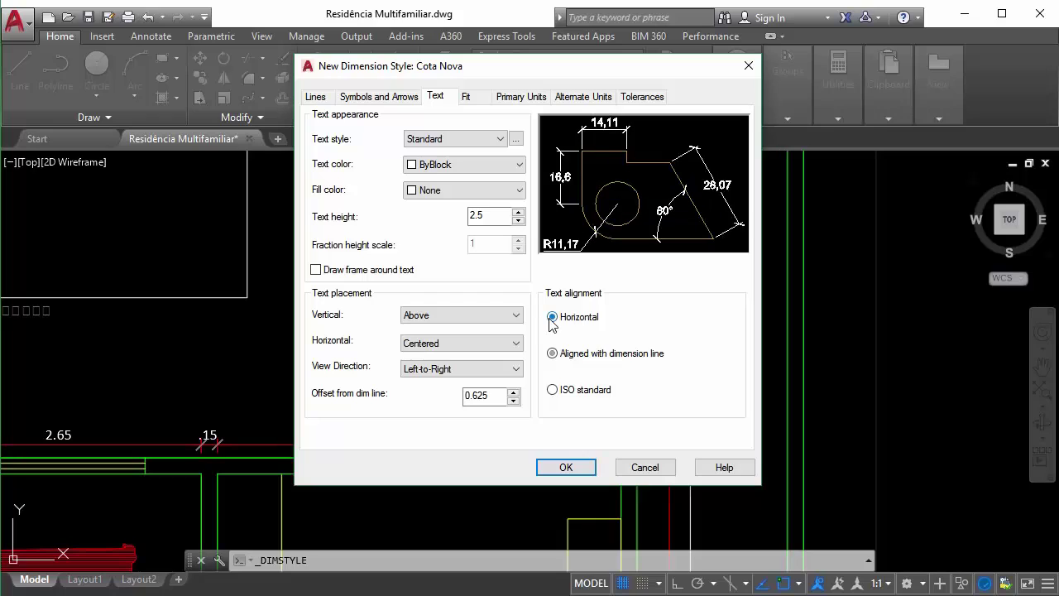
{"action": "left_click", "coordinate": [553, 354]}
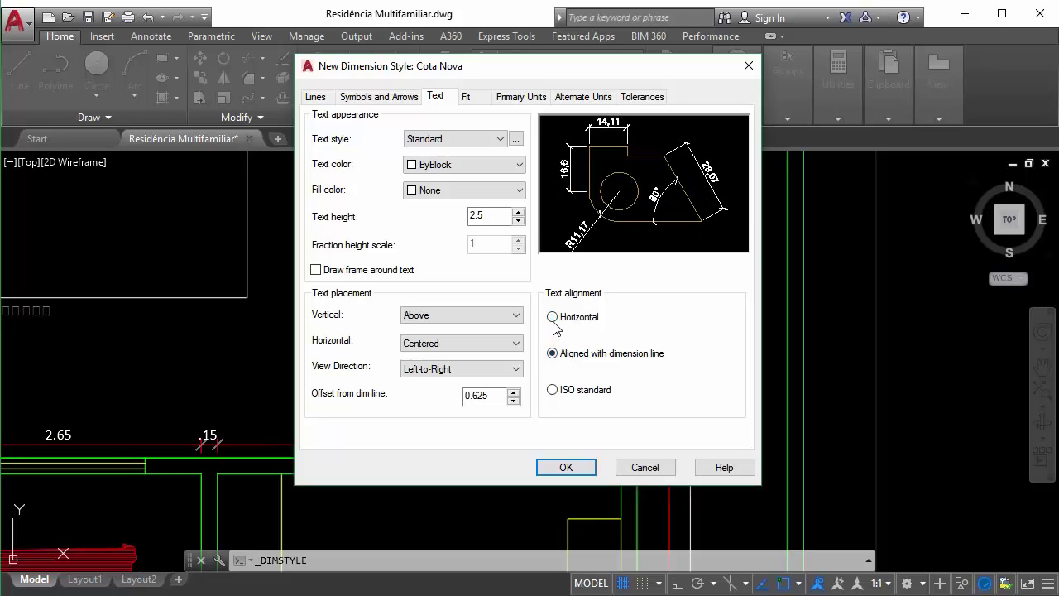
Try the Horizontal and ISO standard text alignments, and restore Aligned with dimension line.
{"action": "left_click", "coordinate": [552, 317]}
{"action": "left_click", "coordinate": [553, 355]}
{"action": "left_click", "coordinate": [552, 389]}
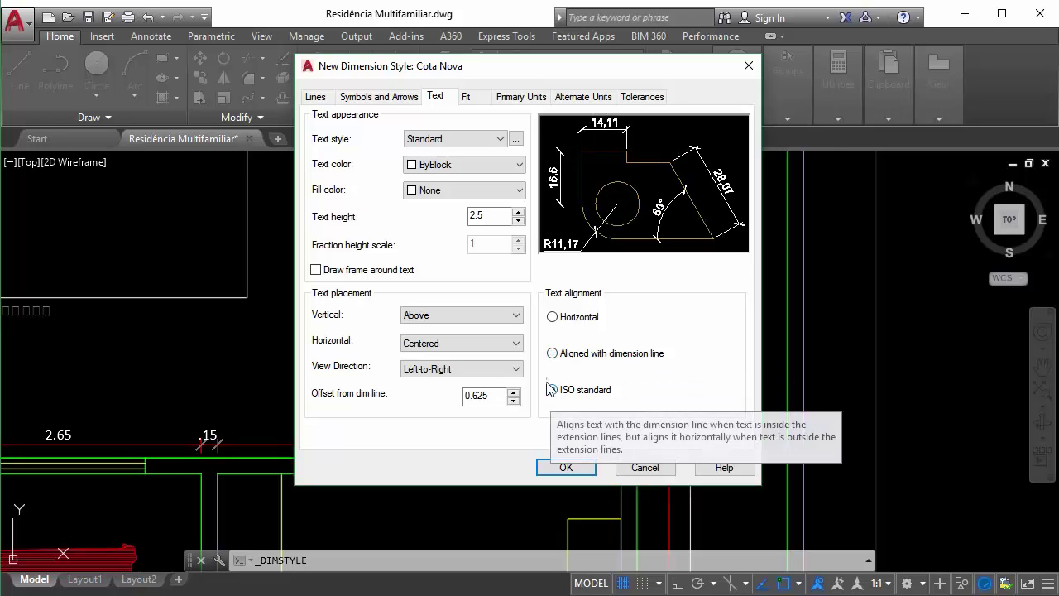
{"action": "left_click", "coordinate": [552, 353]}
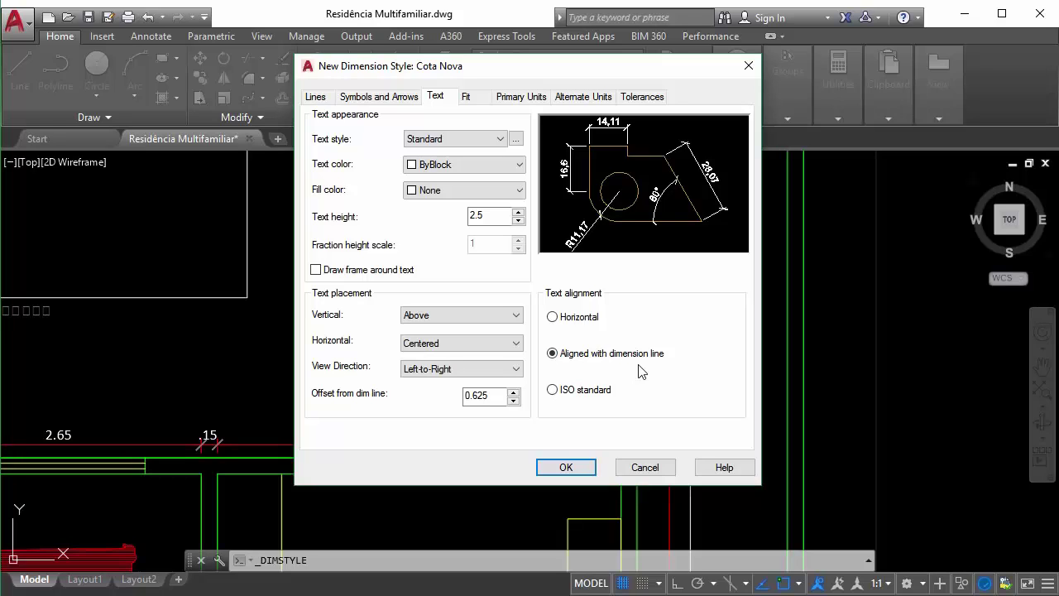
Try overall dimension scales of 0.5 and 0.25, restore the scale to 1, and review the text height setting.
{"action": "left_click", "coordinate": [475, 96]}
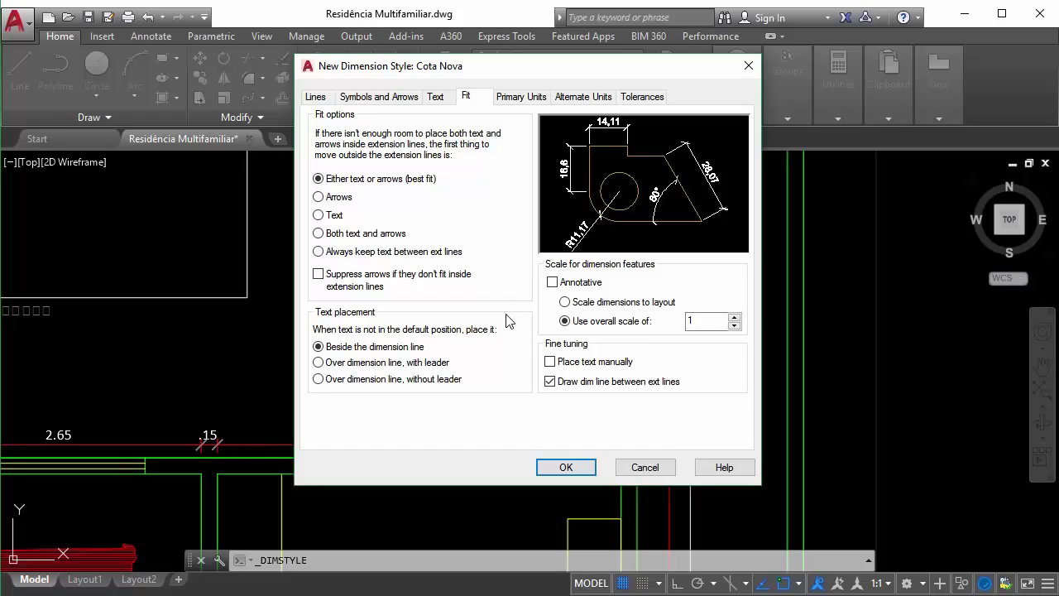
{"action": "left_click", "coordinate": [705, 321]}
{"action": "left_click_drag", "start_coordinate": [706, 321], "coordinate": [664, 327]}
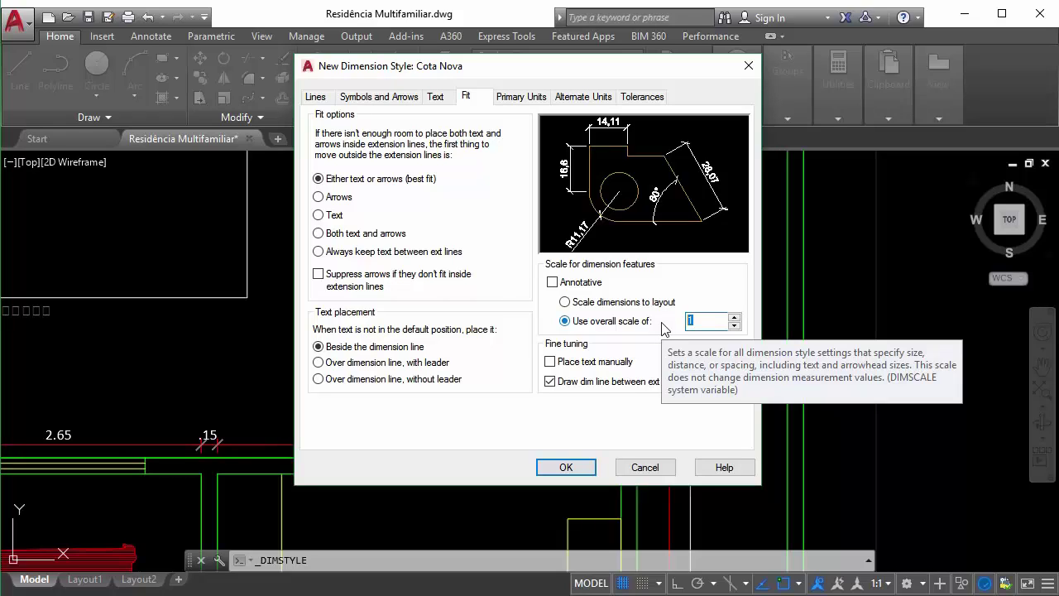
{"action": "type", "text": "0.5"}
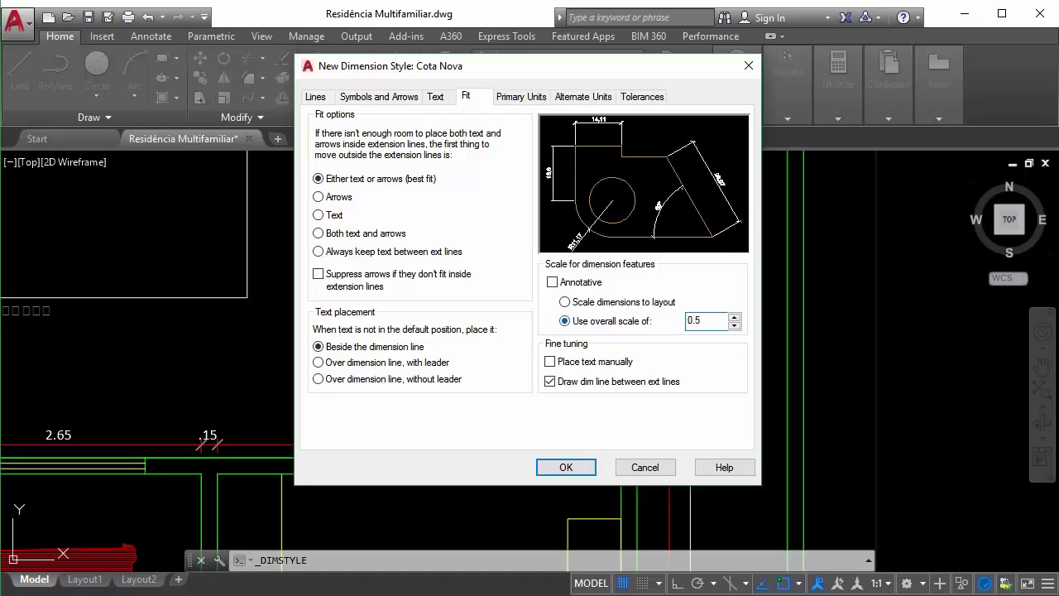
{"action": "left_click_drag", "start_coordinate": [721, 322], "coordinate": [650, 329]}
{"action": "type", "text": ".25"}
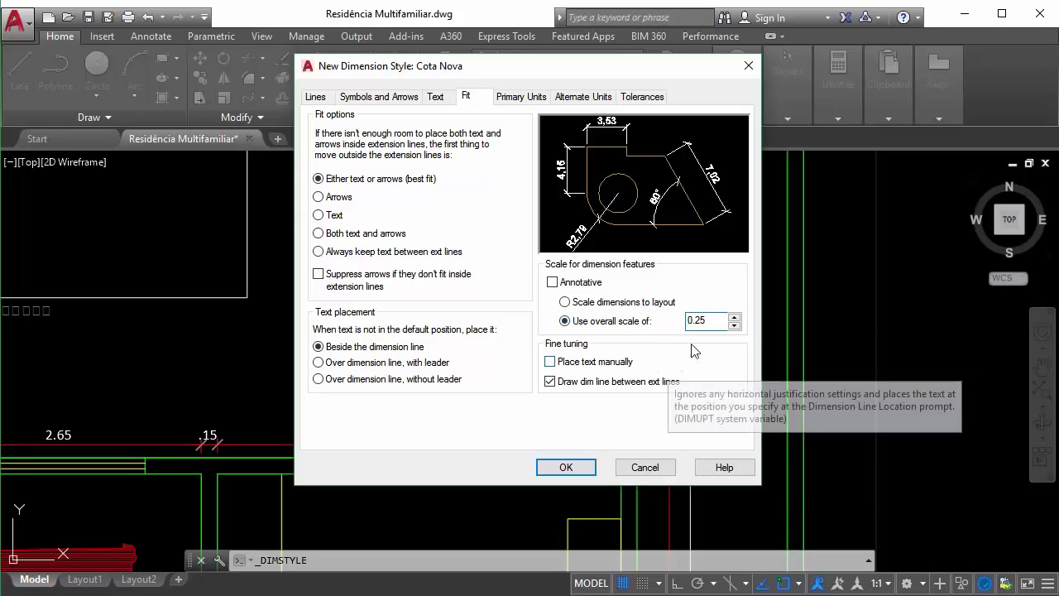
{"action": "left_click_drag", "start_coordinate": [708, 320], "coordinate": [674, 324]}
{"action": "key", "text": "BackSpace"}
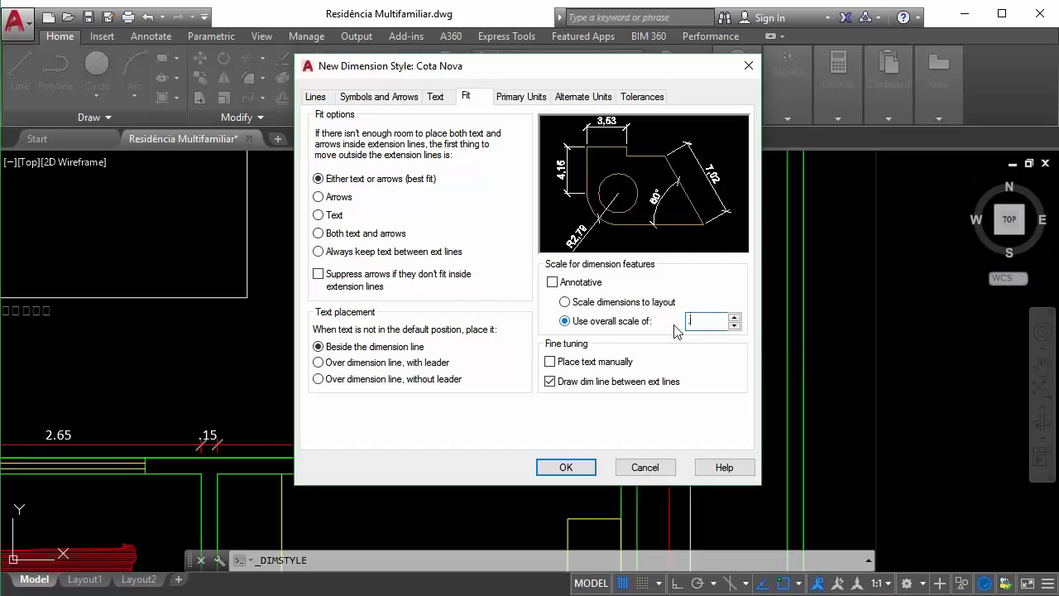
{"action": "type", "text": "1"}
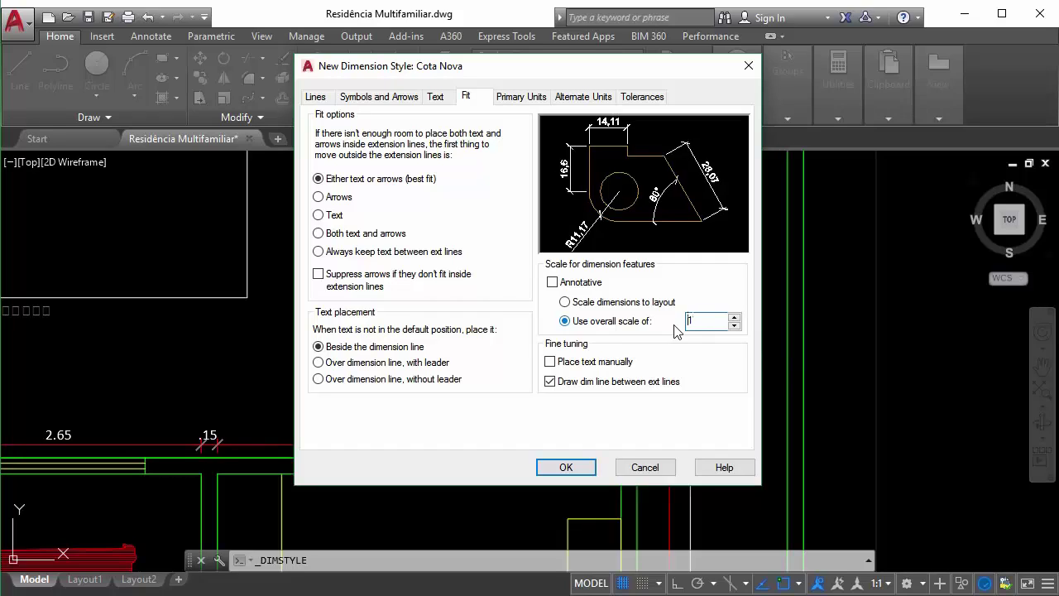
{"action": "left_click", "coordinate": [435, 97]}
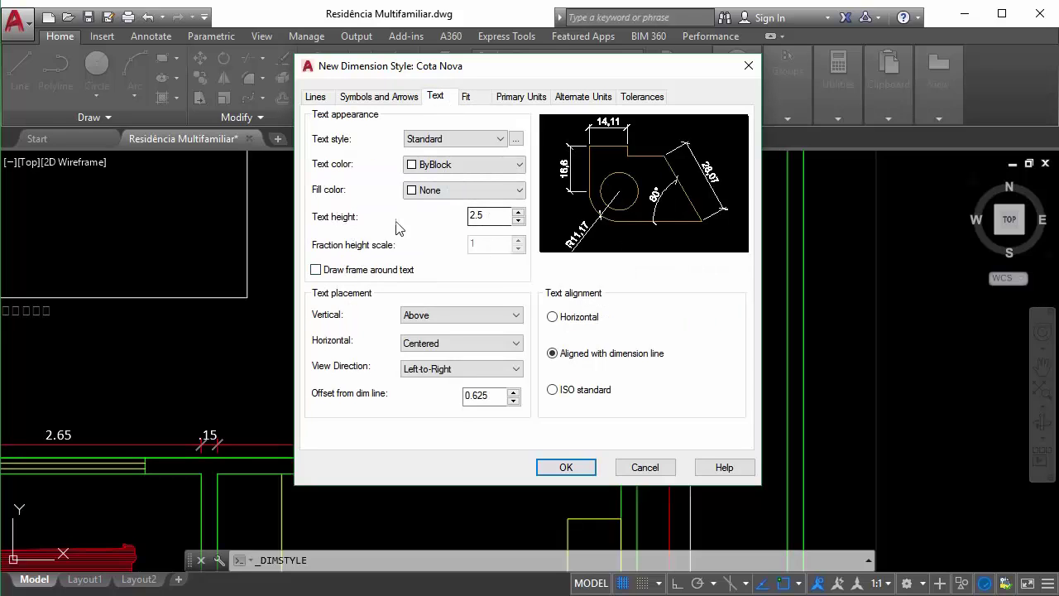
{"action": "left_click", "coordinate": [466, 97]}
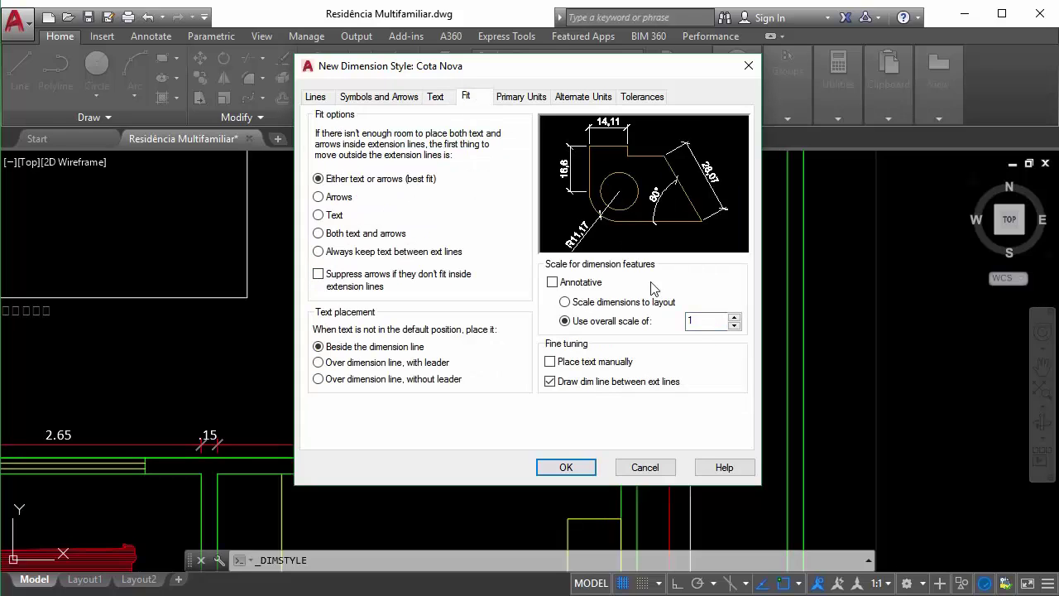
{"action": "double_click", "coordinate": [698, 320]}
Try linear dimension precisions of 0 and 0.0 in the primary units, and restore 0.00.
{"action": "left_click", "coordinate": [521, 97]}
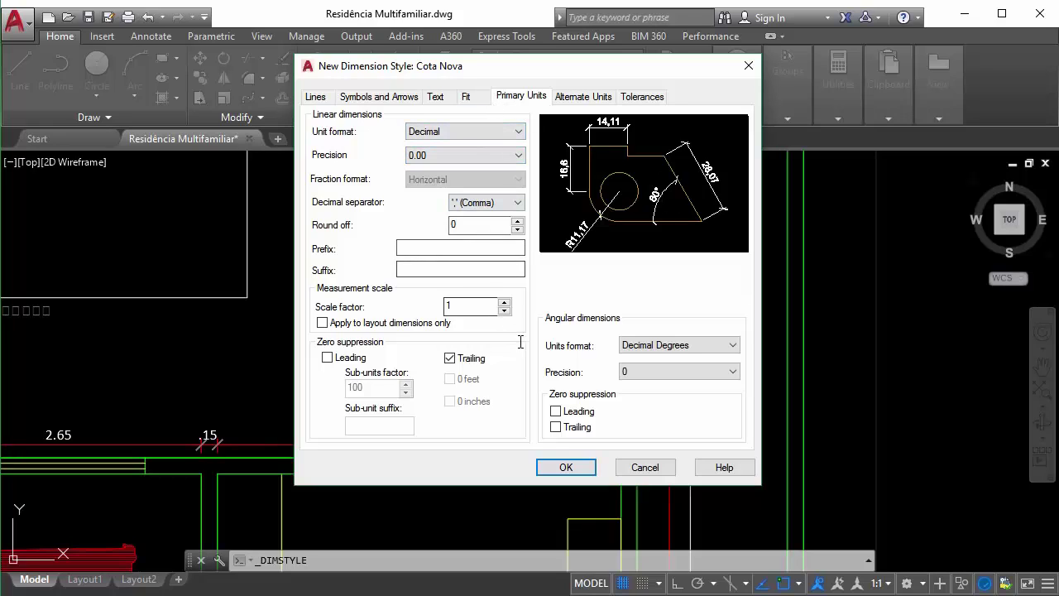
{"action": "left_click", "coordinate": [459, 155]}
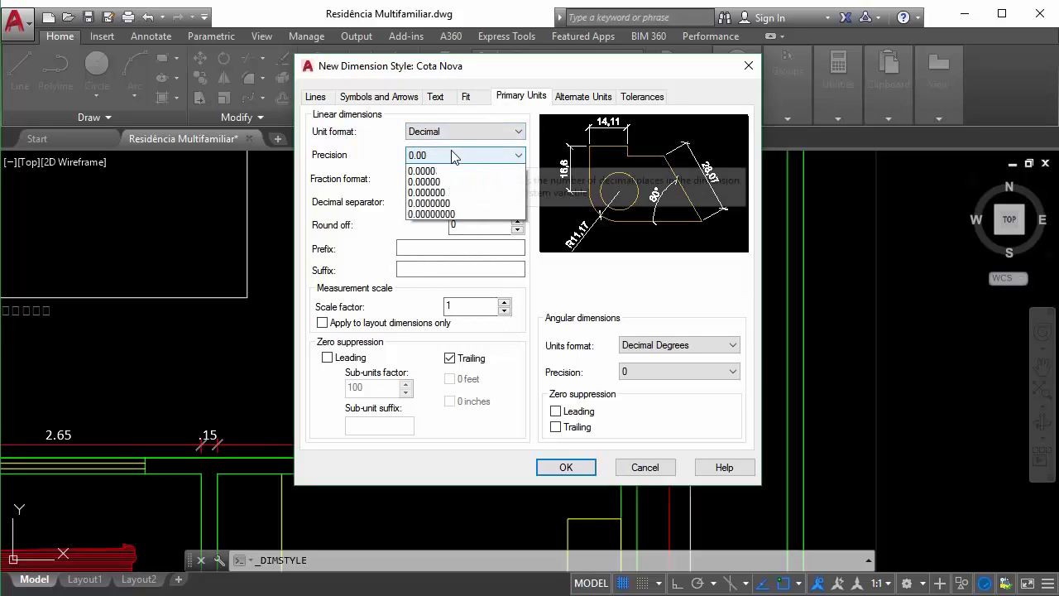
{"action": "left_click", "coordinate": [438, 169]}
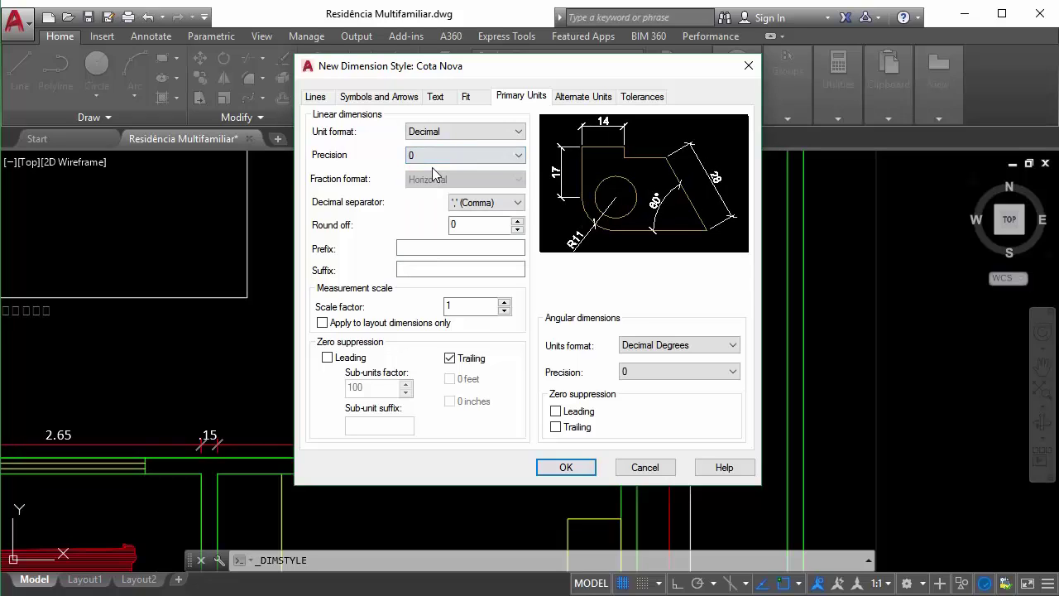
{"action": "left_click", "coordinate": [437, 159]}
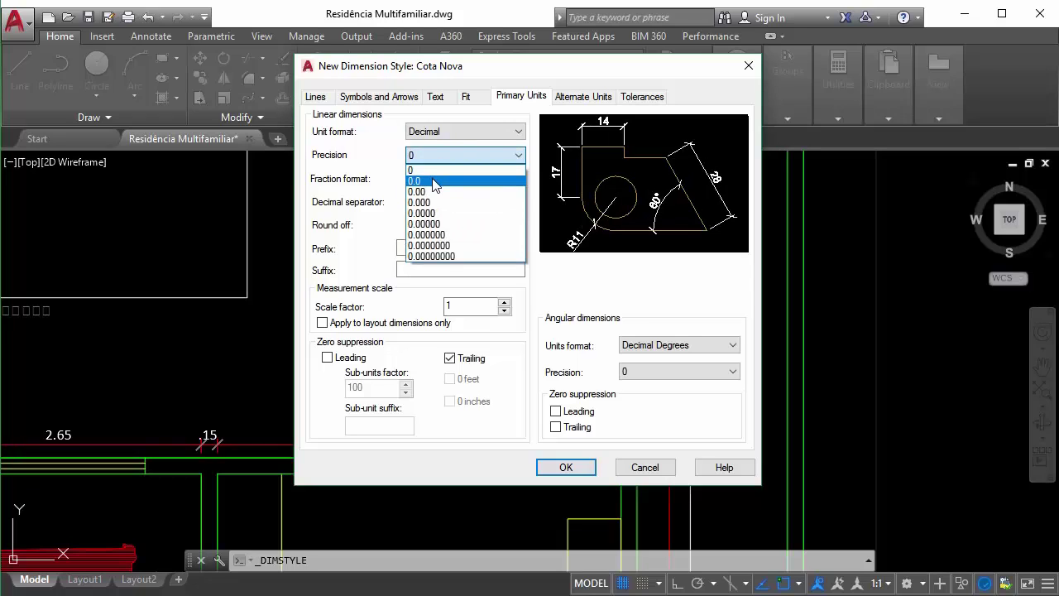
{"action": "left_click", "coordinate": [428, 170]}
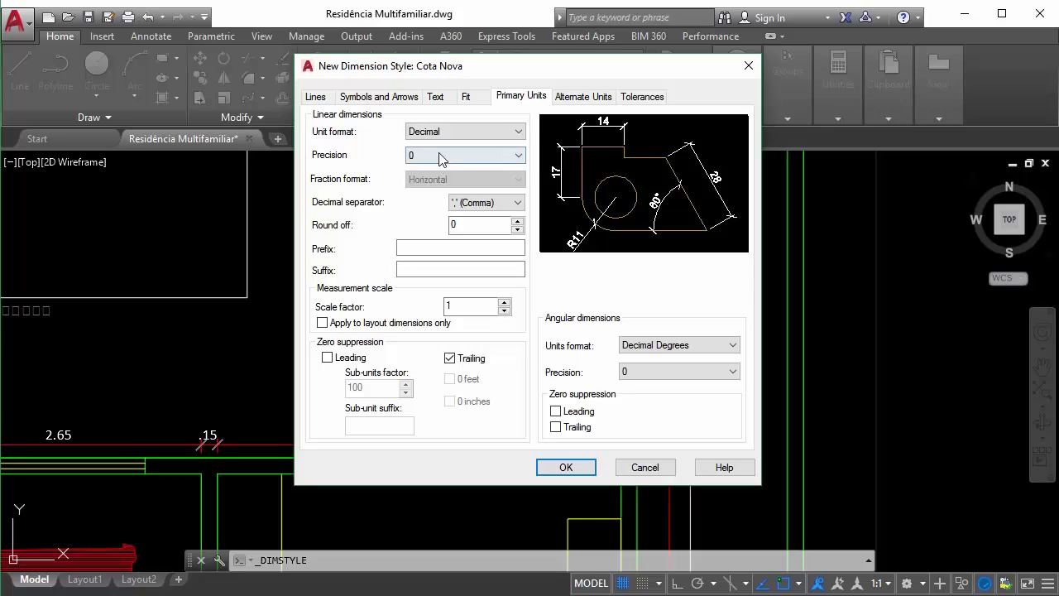
{"action": "left_click", "coordinate": [431, 157]}
{"action": "left_click", "coordinate": [437, 181]}
{"action": "left_click", "coordinate": [435, 157]}
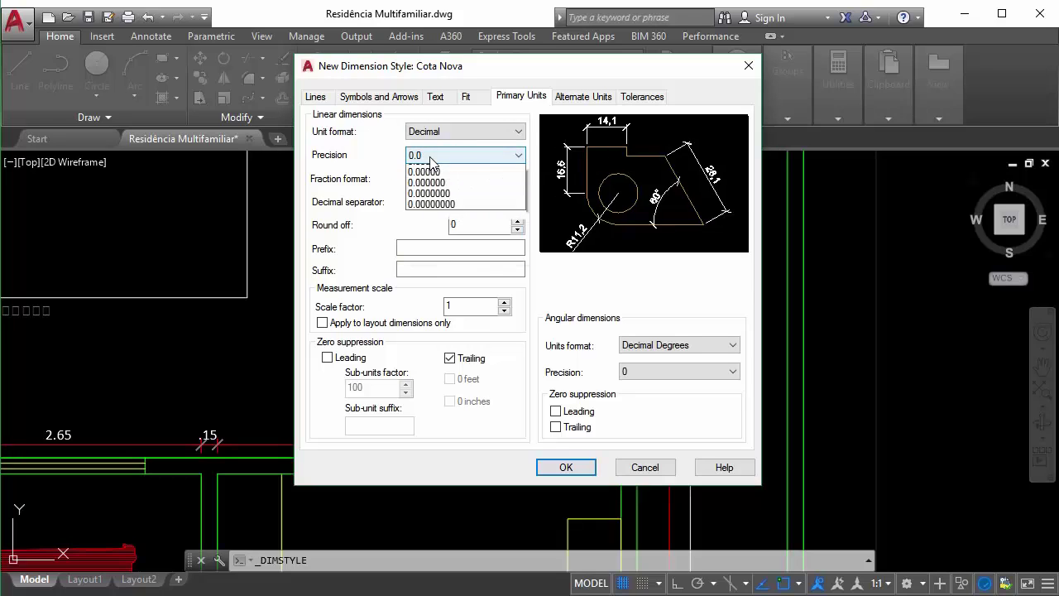
{"action": "left_click", "coordinate": [437, 191]}
Try the eight-decimal linear precision 0.00000000, and return to 0.00.
{"action": "left_click", "coordinate": [448, 158]}
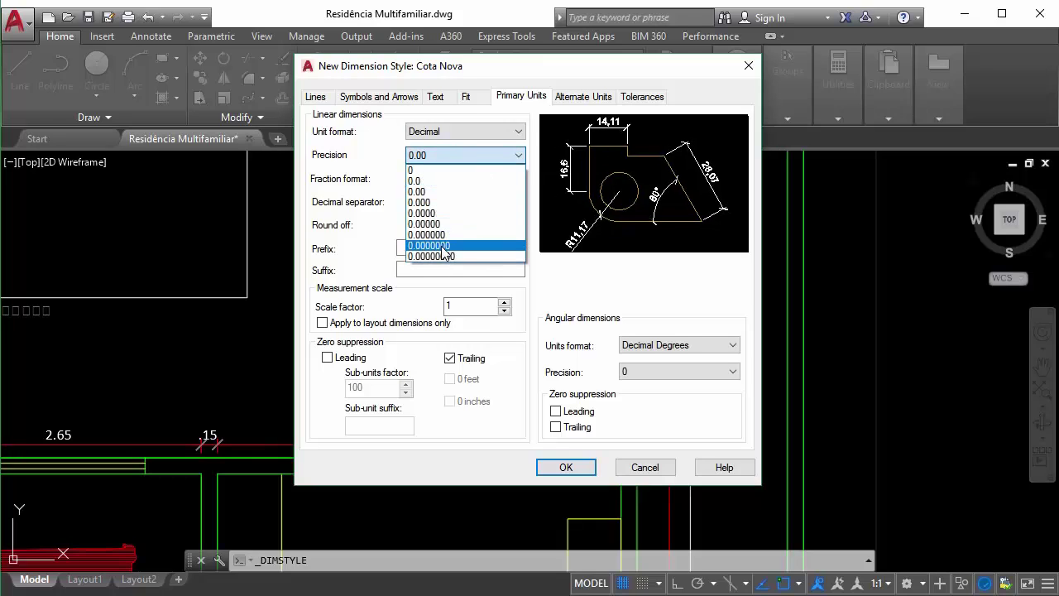
{"action": "left_click", "coordinate": [443, 263]}
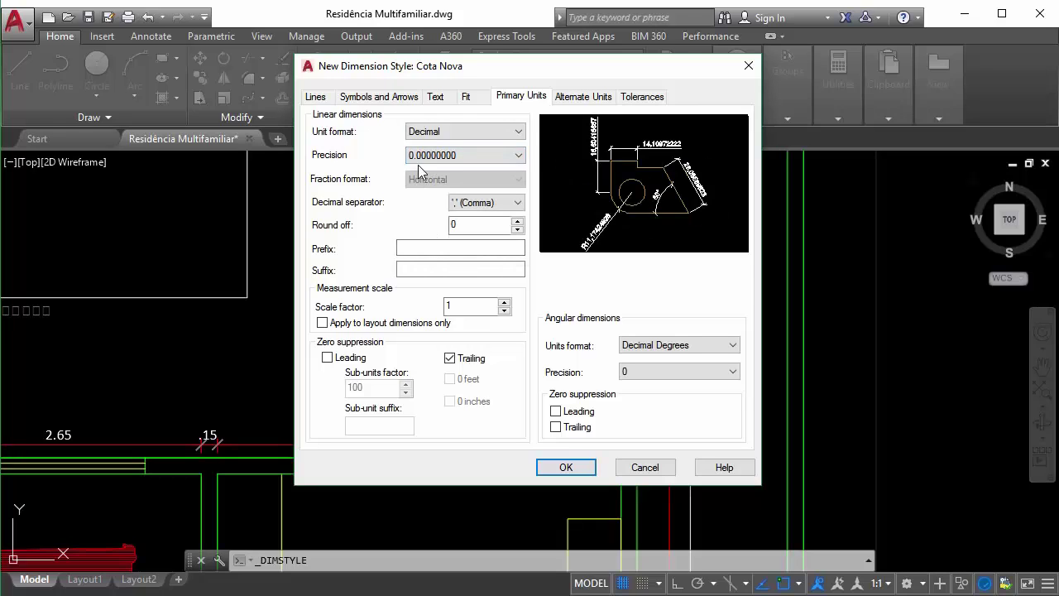
{"action": "left_click", "coordinate": [445, 157]}
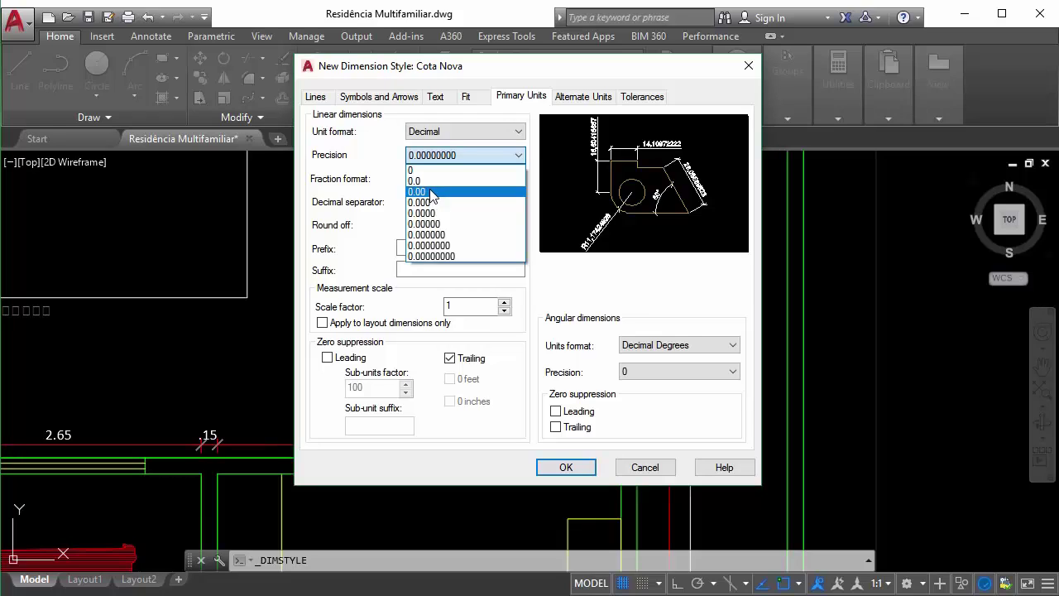
{"action": "left_click", "coordinate": [432, 193]}
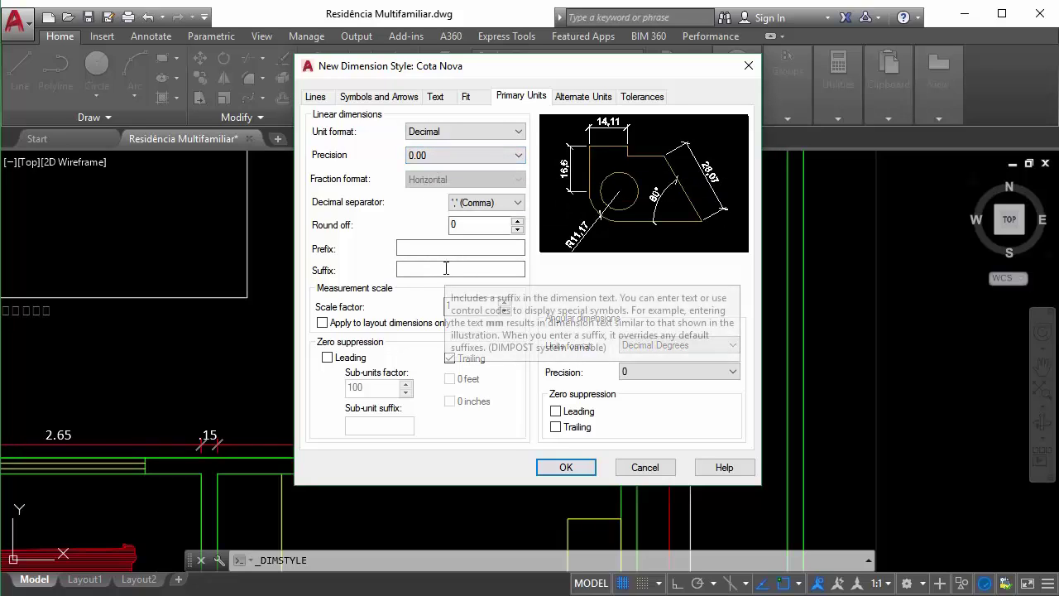
Try the Space and Period decimal separators for linear dimensions, and restore Comma.
{"action": "left_click", "coordinate": [488, 202]}
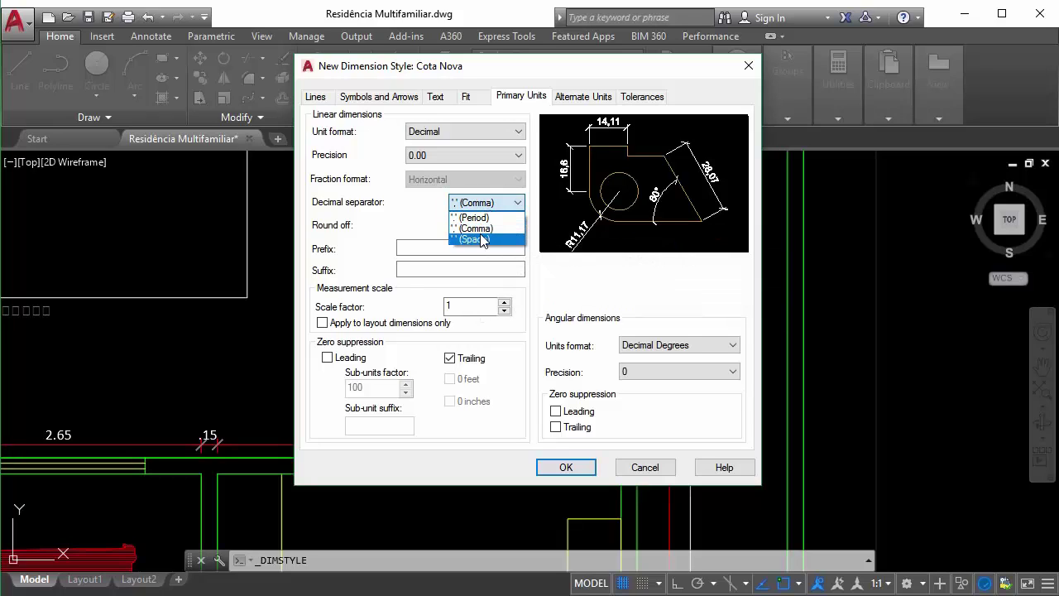
{"action": "left_click", "coordinate": [476, 230]}
{"action": "left_click", "coordinate": [483, 205]}
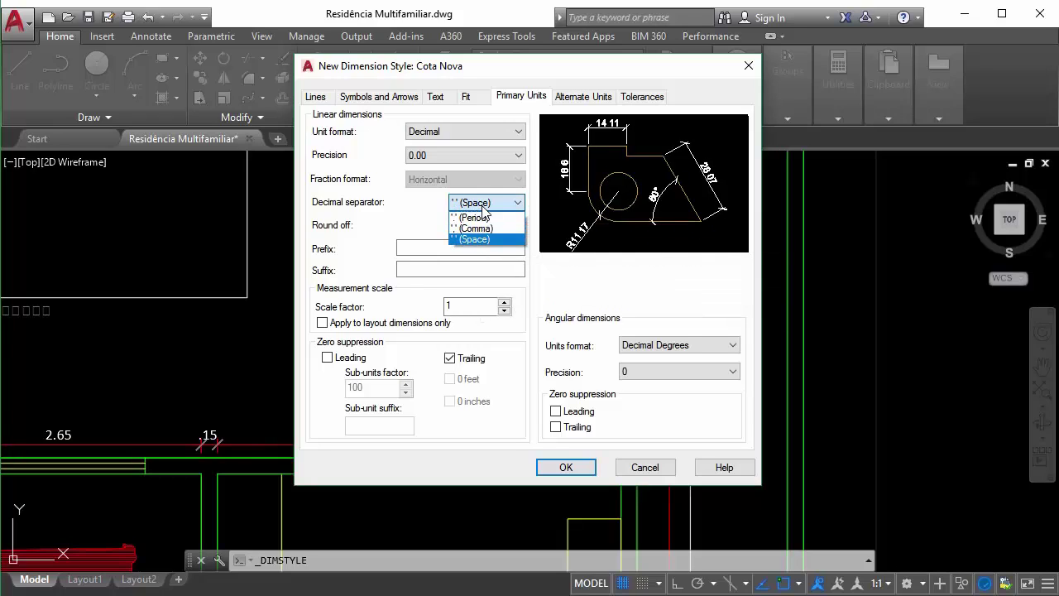
{"action": "left_click", "coordinate": [477, 217]}
{"action": "left_click", "coordinate": [478, 204]}
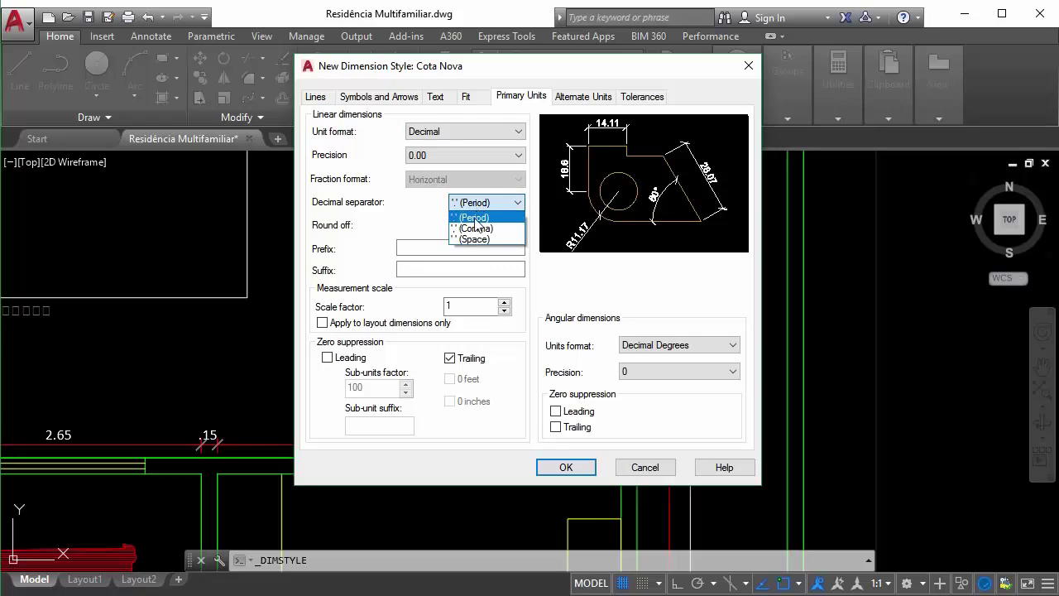
{"action": "left_click", "coordinate": [476, 217]}
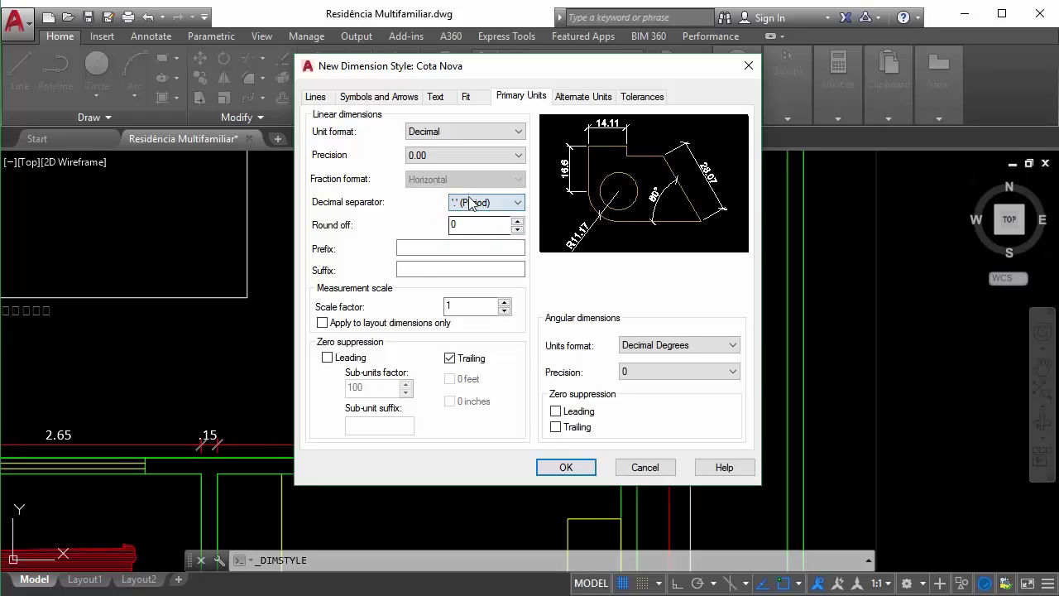
{"action": "left_click", "coordinate": [473, 204]}
{"action": "left_click", "coordinate": [471, 227]}
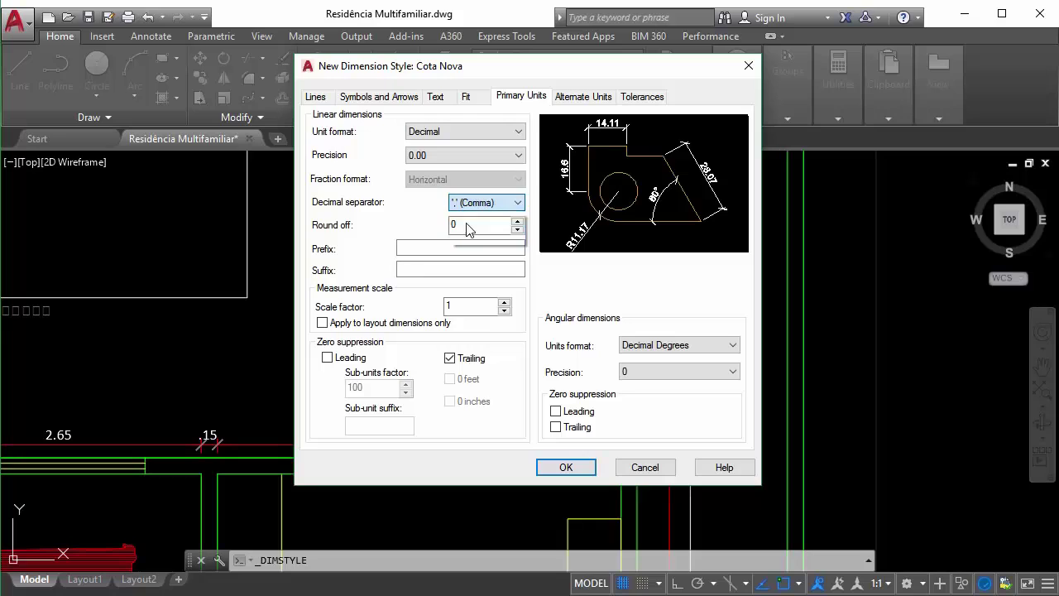
Compare the Space decimal separator once more, and return to Comma.
{"action": "left_click", "coordinate": [476, 203]}
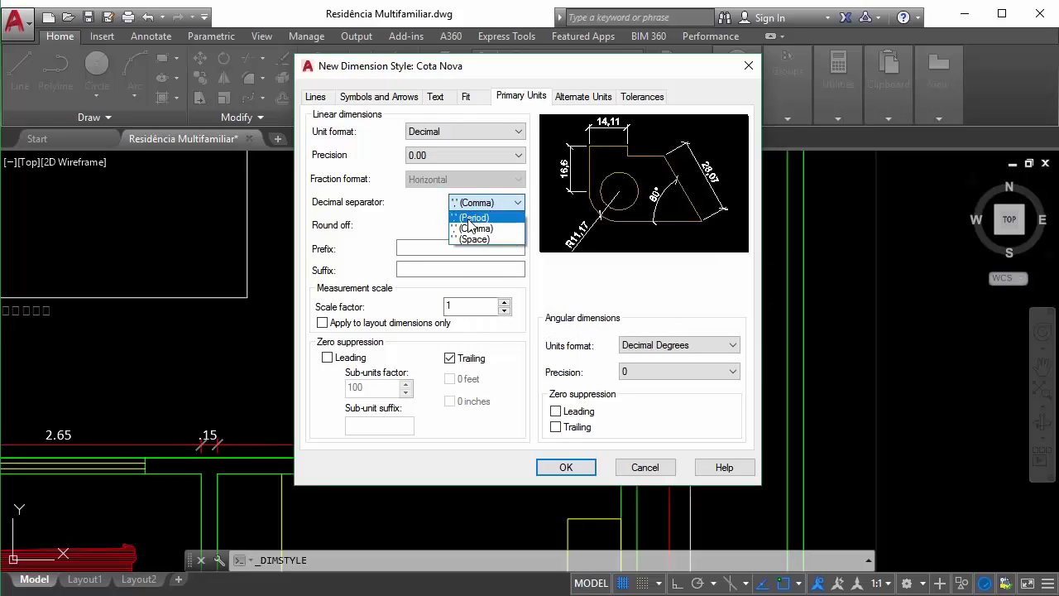
{"action": "left_click", "coordinate": [466, 238]}
{"action": "left_click", "coordinate": [475, 204]}
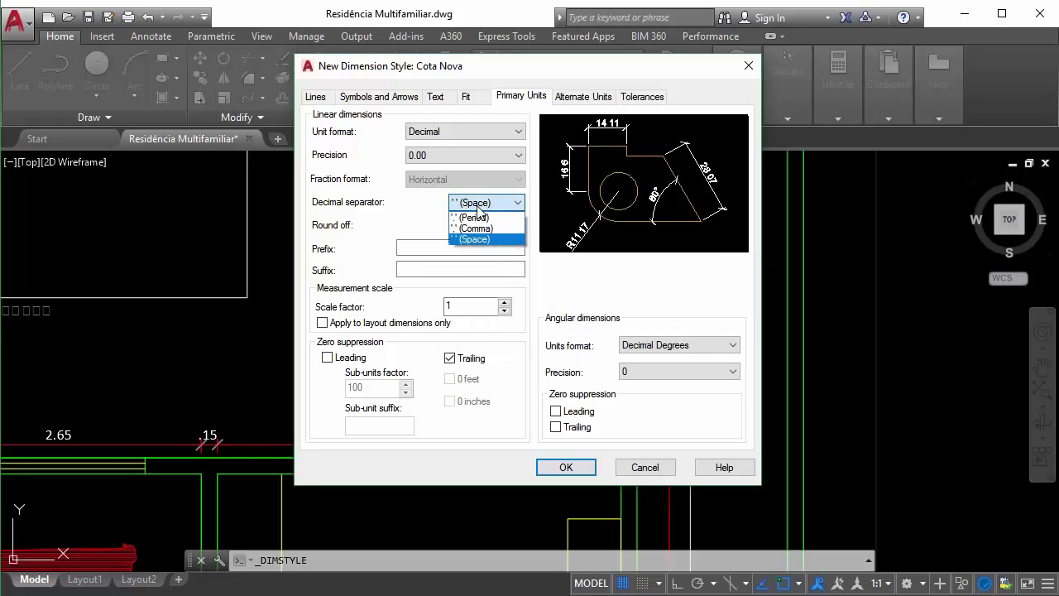
{"action": "left_click", "coordinate": [473, 228]}
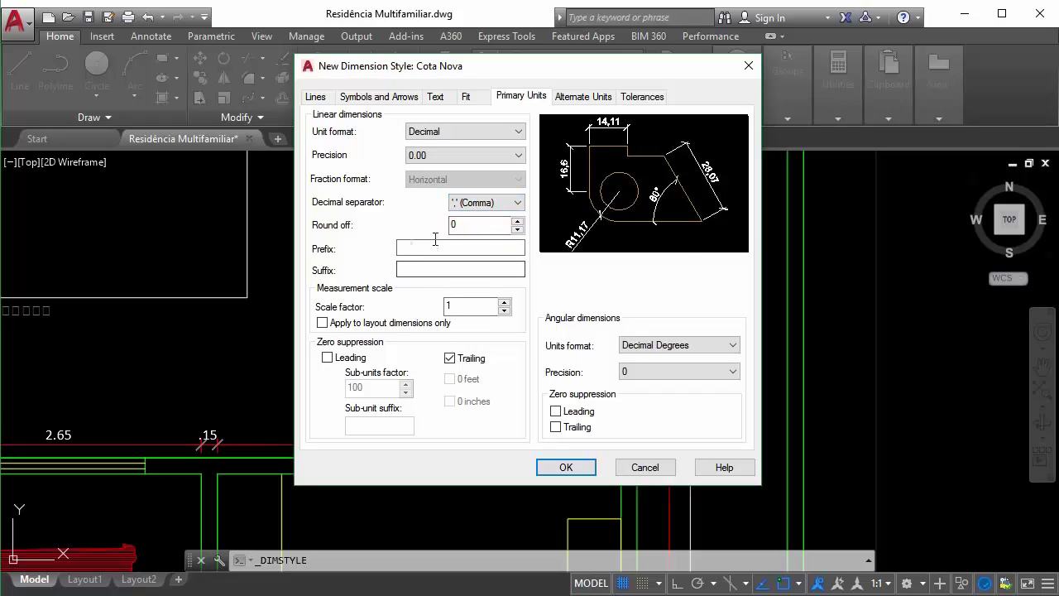
Try a linear dimension round-off of 1, and set the round-off to 0.5.
{"action": "double_click", "coordinate": [480, 229]}
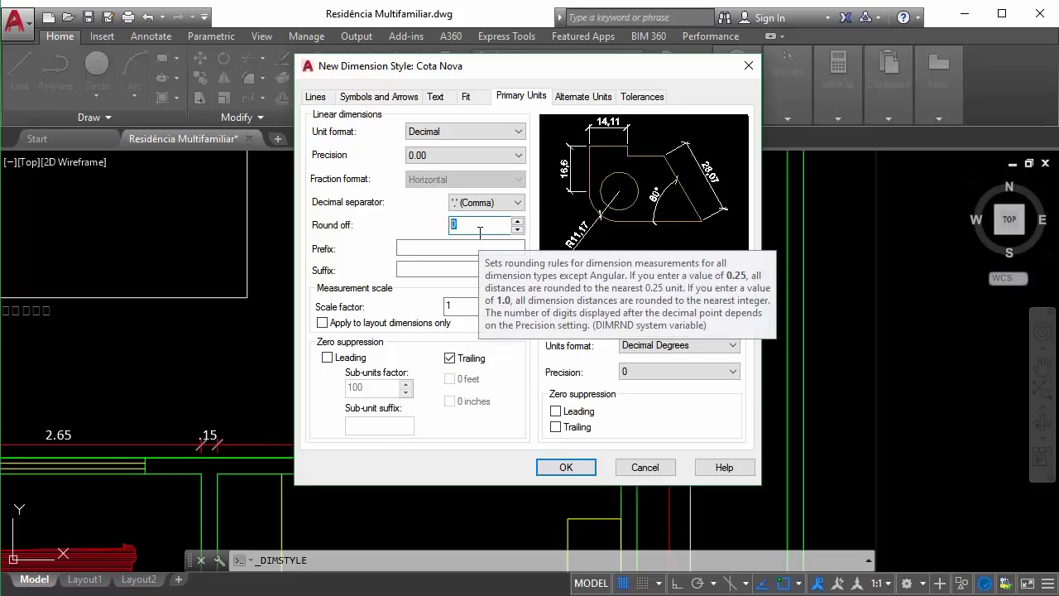
{"action": "type", "text": "1"}
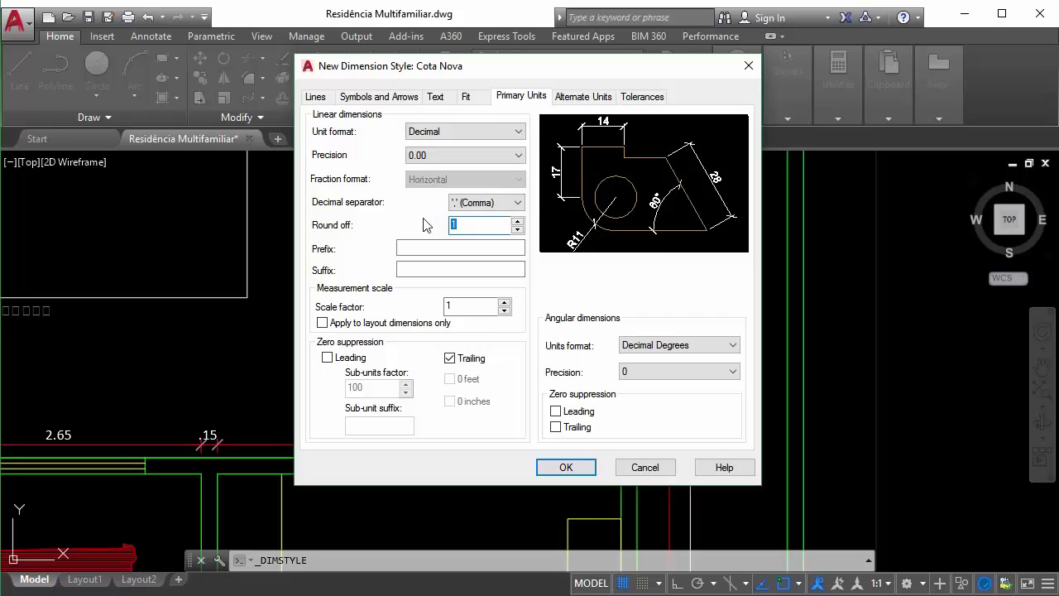
{"action": "key", "text": "BackSpace"}
{"action": "type", "text": "0.5"}
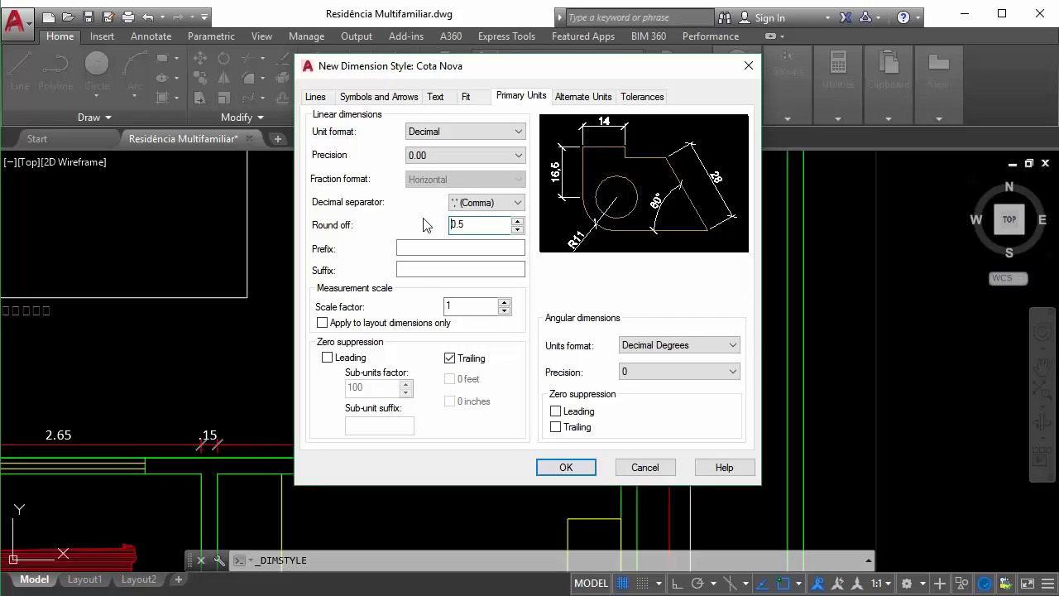
{"action": "left_click_drag", "start_coordinate": [470, 225], "coordinate": [421, 234]}
{"action": "left_click", "coordinate": [477, 227]}
Try measurement scale factors of 10, 100 and 0.5 for linear dimensions, and restore the factor to 1.
{"action": "left_click", "coordinate": [470, 305]}
{"action": "type", "text": "0"}
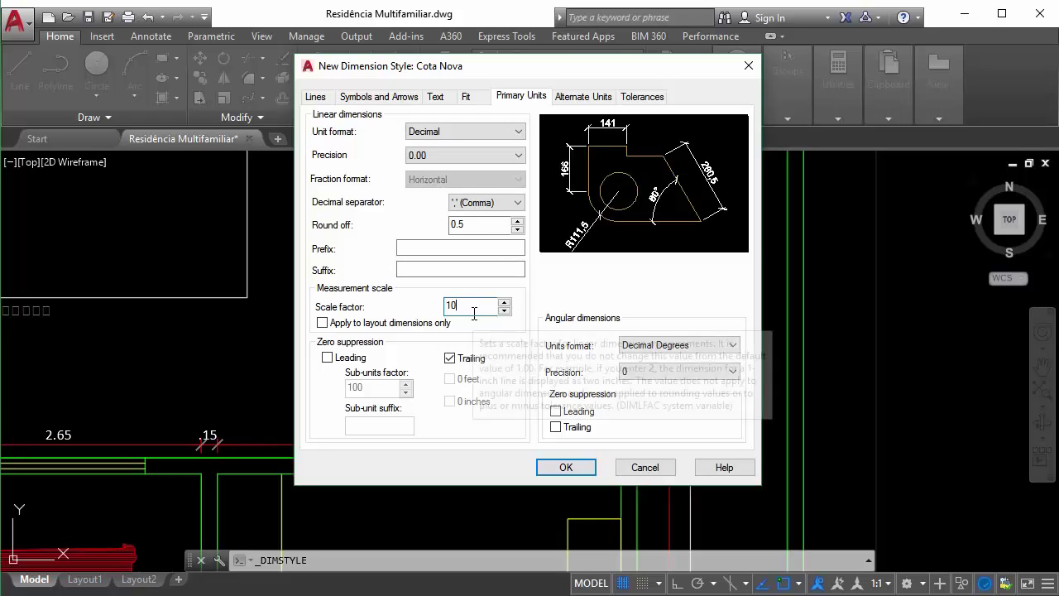
{"action": "type", "text": "0"}
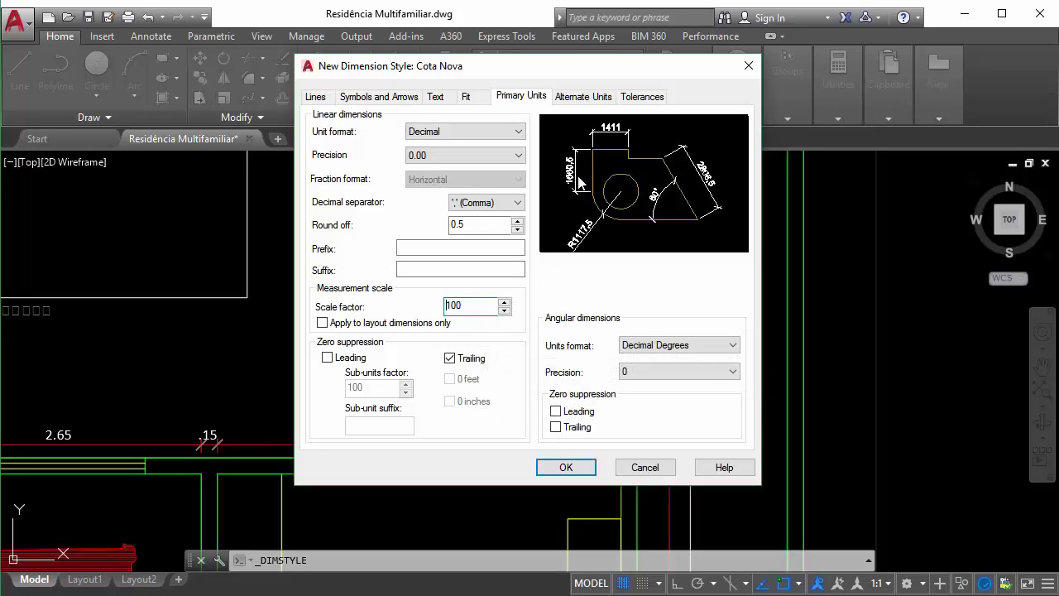
{"action": "left_click_drag", "start_coordinate": [465, 307], "coordinate": [413, 311]}
{"action": "type", "text": ".0"}
{"action": "type", "text": "5"}
{"action": "key", "text": "BackSpace"}
{"action": "key", "text": "BackSpace"}
{"action": "type", "text": "5"}
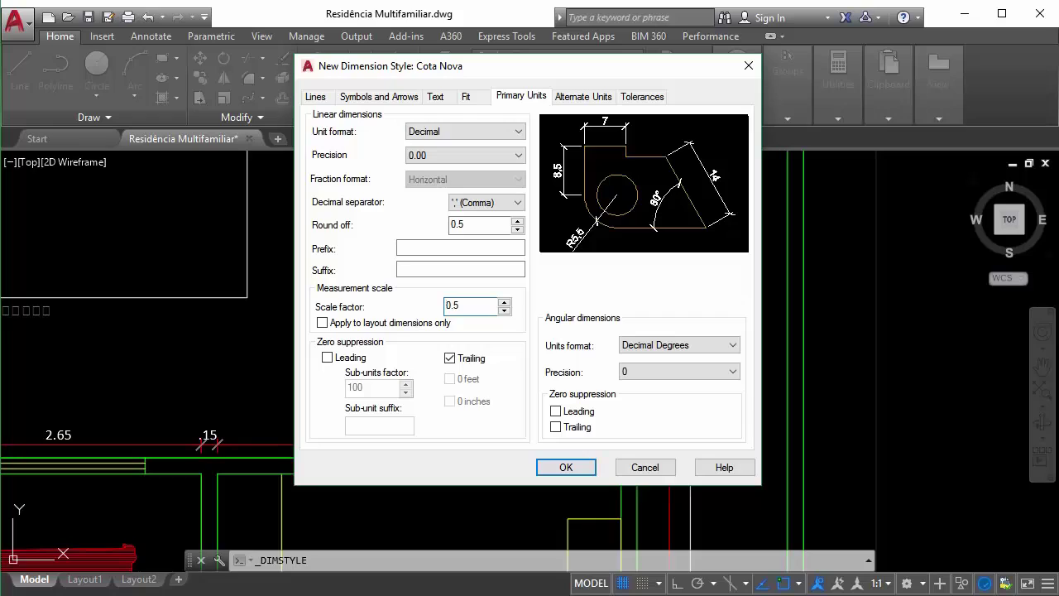
{"action": "double_click", "coordinate": [450, 305]}
{"action": "type", "text": "1"}
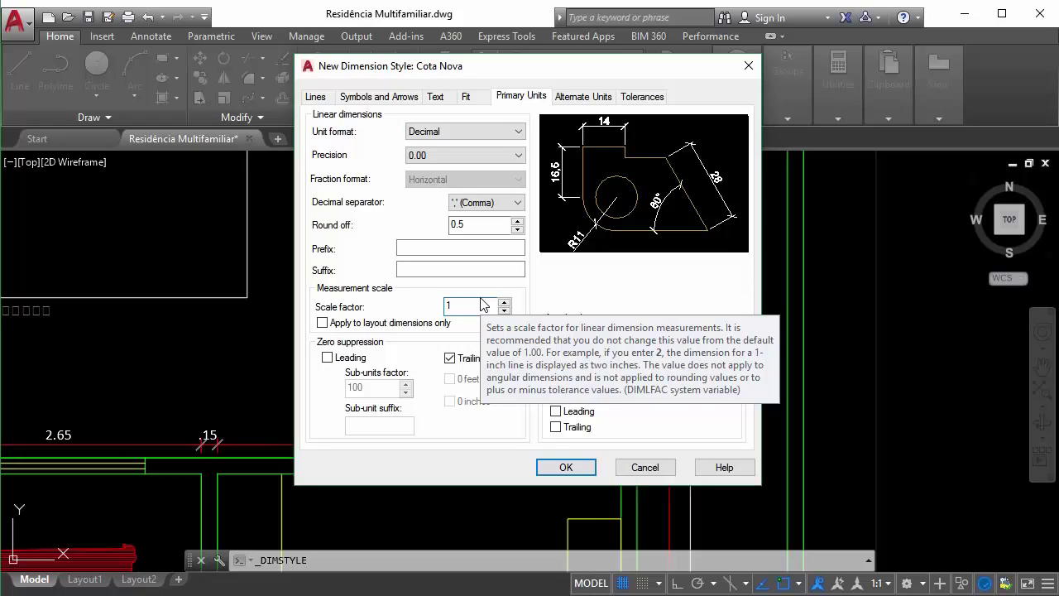
Set the linear dimension measurement scale factor to 100.
{"action": "type", "text": "00"}
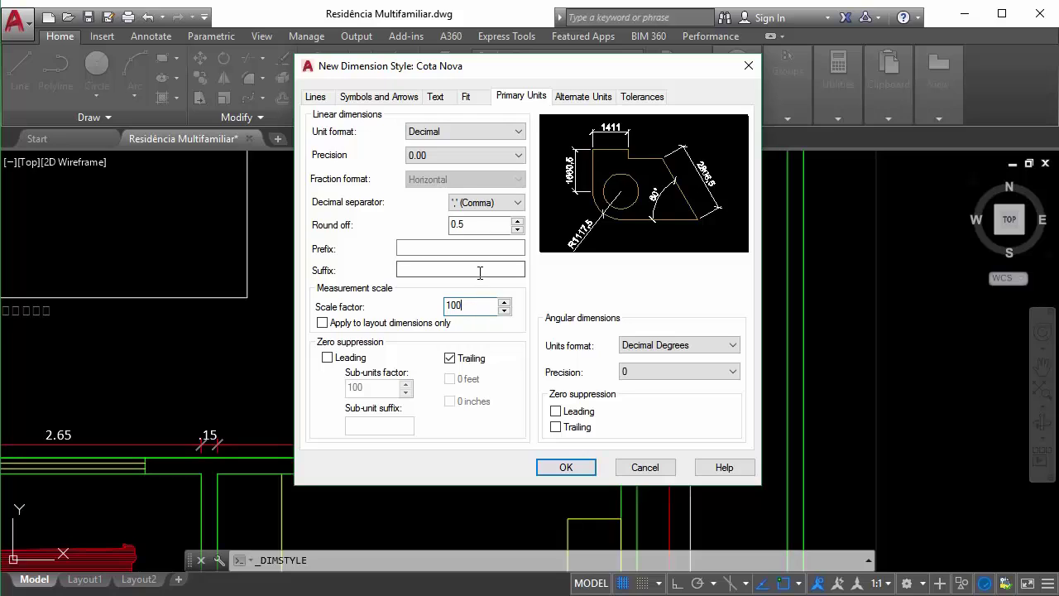
{"action": "left_click_drag", "start_coordinate": [473, 307], "coordinate": [377, 304]}
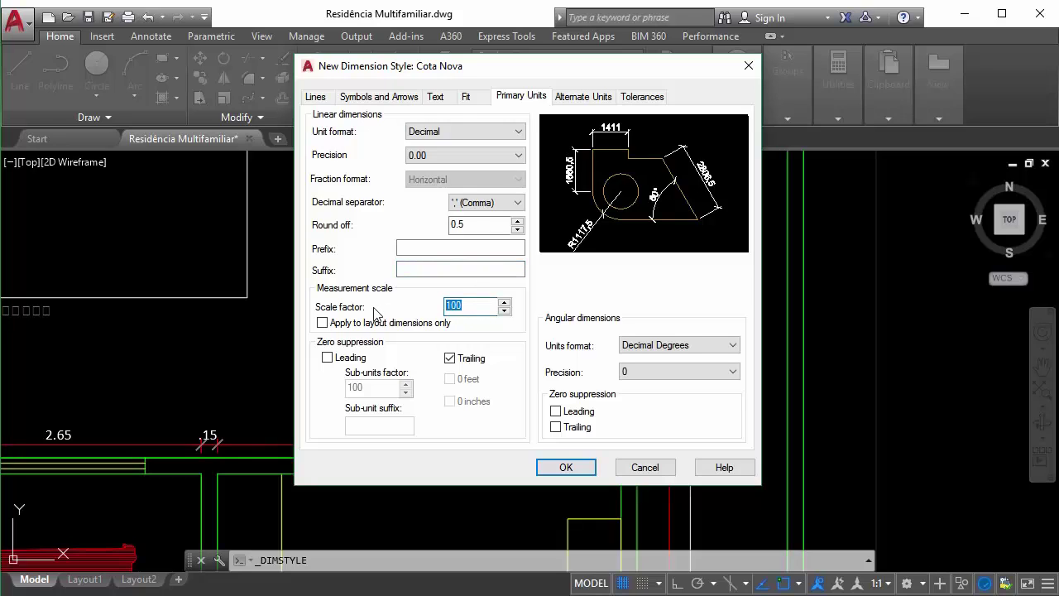
{"action": "left_click", "coordinate": [468, 305]}
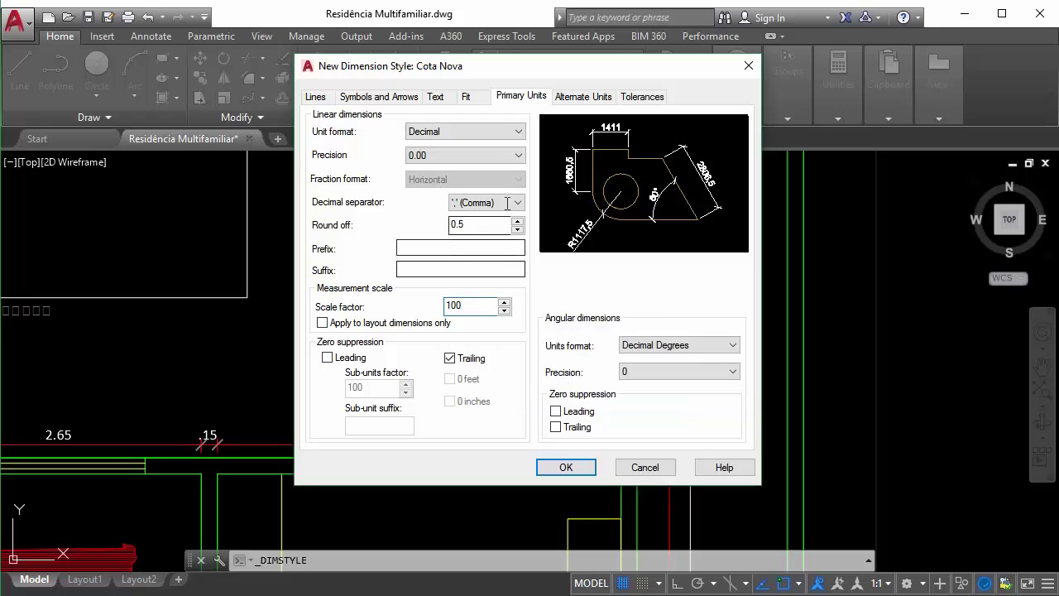
Review Cota Nova's alternate units, tolerances, primary units, fit, text, arrowhead and line settings.
{"action": "left_click", "coordinate": [563, 98]}
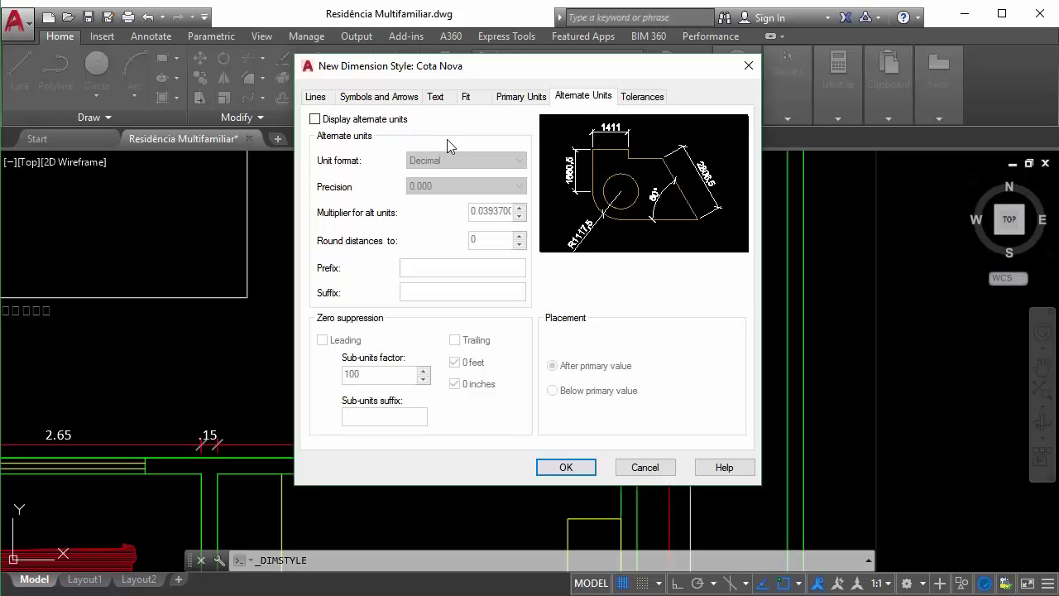
{"action": "left_click", "coordinate": [639, 97]}
{"action": "left_click", "coordinate": [601, 99]}
{"action": "left_click", "coordinate": [523, 99]}
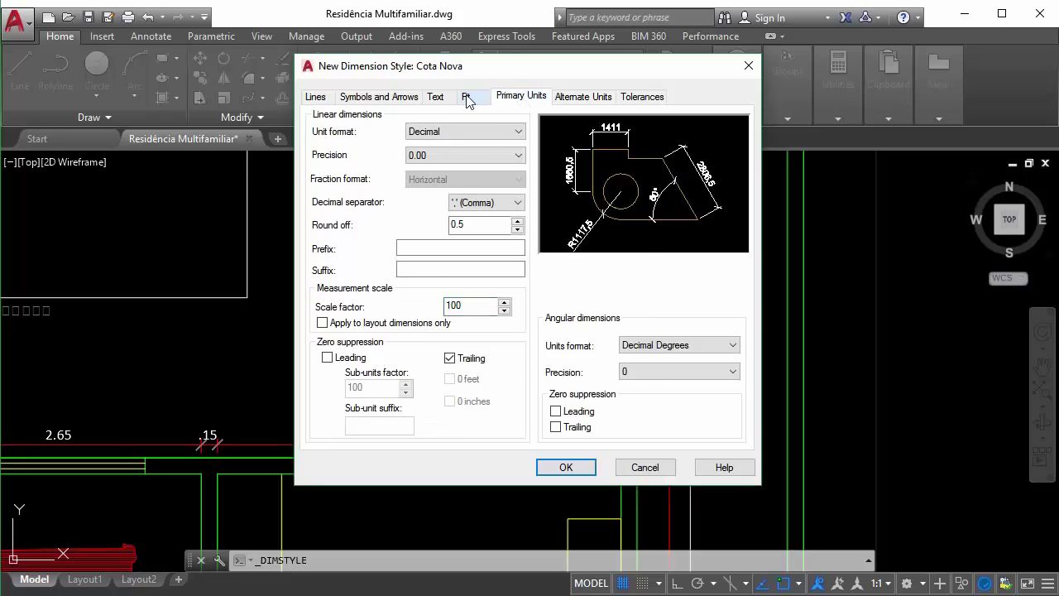
{"action": "left_click", "coordinate": [467, 99]}
{"action": "left_click", "coordinate": [435, 98]}
{"action": "left_click", "coordinate": [376, 98]}
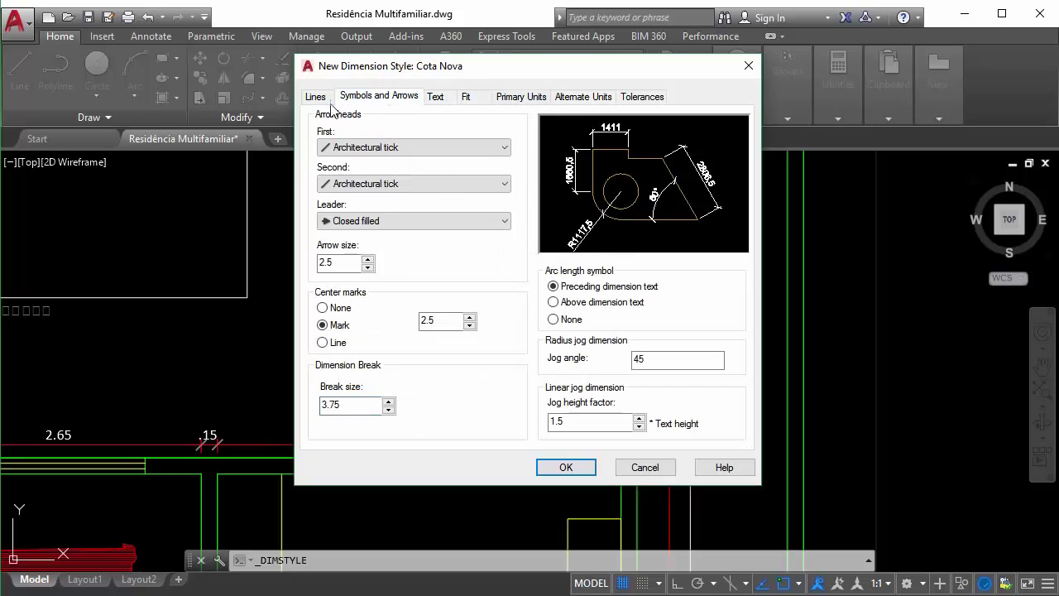
{"action": "left_click", "coordinate": [315, 98]}
{"action": "left_click", "coordinate": [379, 98]}
{"action": "left_click", "coordinate": [465, 98]}
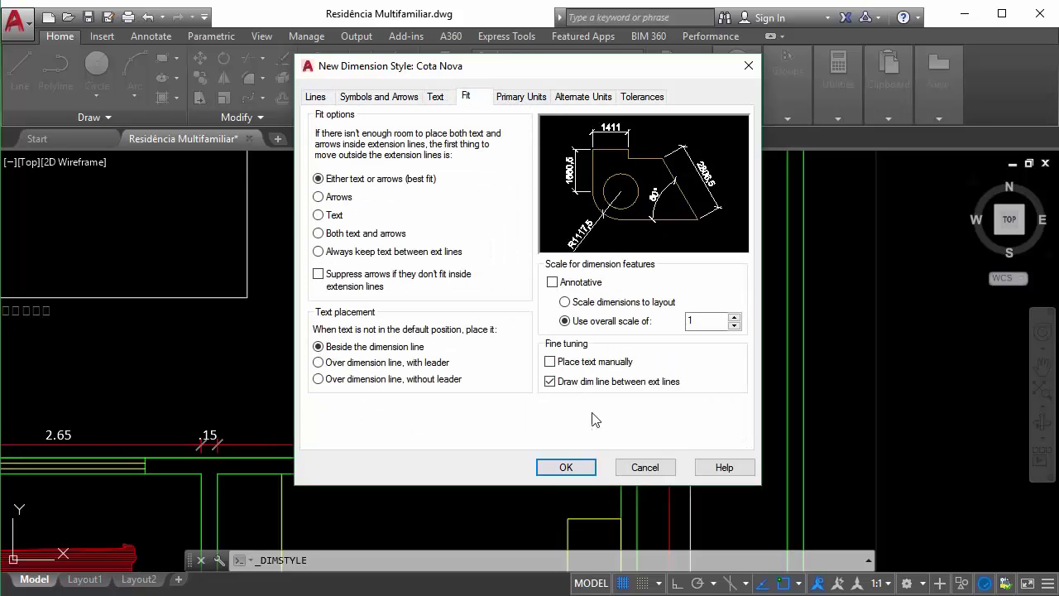
Save the Cota Nova style settings, close the style manager, and check which dimension style is current.
{"action": "left_click", "coordinate": [567, 467]}
{"action": "left_click", "coordinate": [629, 434]}
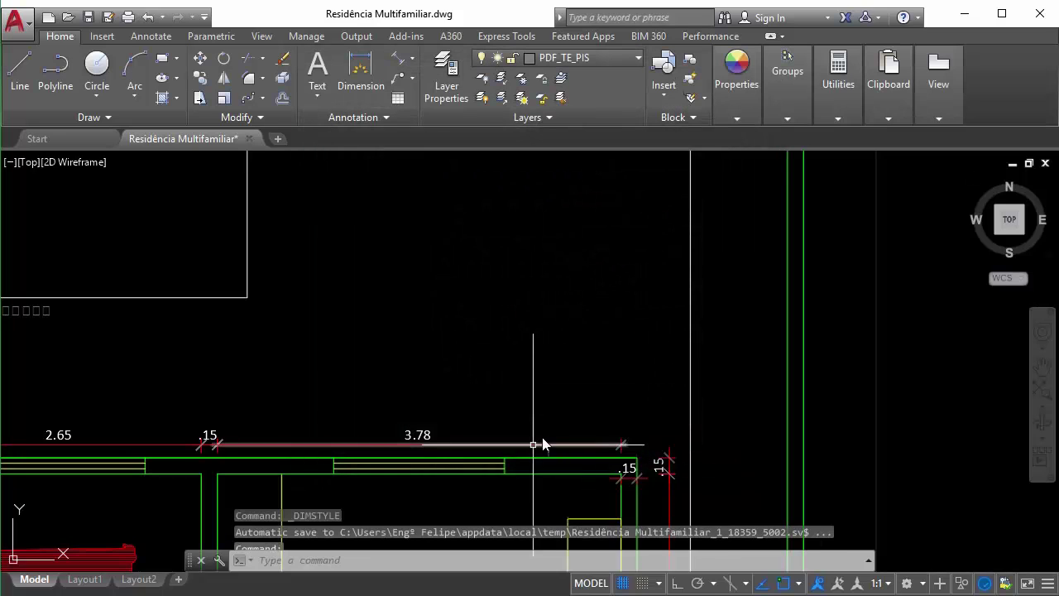
{"action": "left_click", "coordinate": [412, 60]}
{"action": "left_click", "coordinate": [366, 117]}
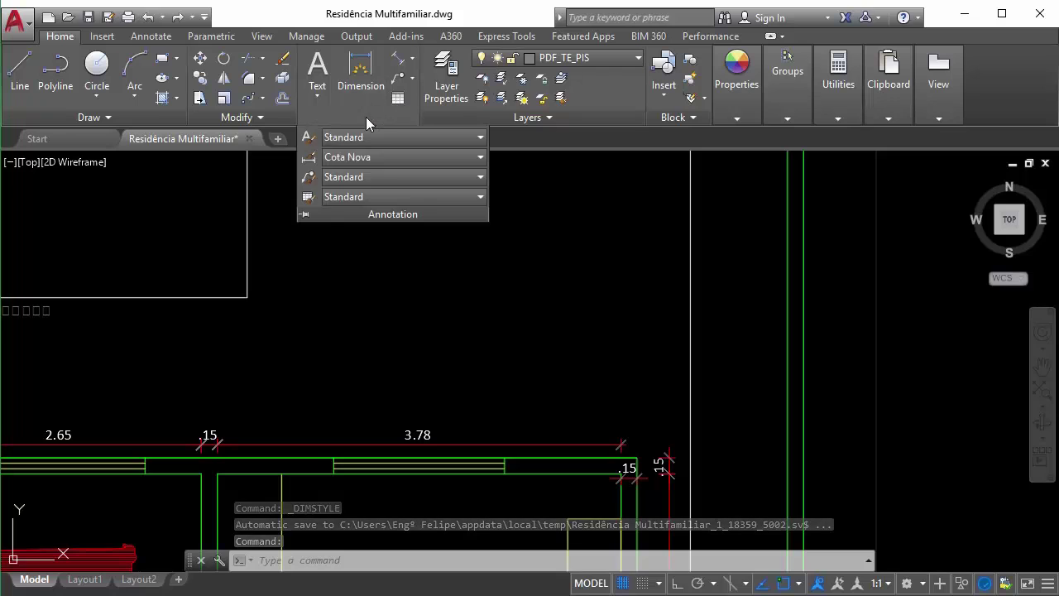
{"action": "key", "text": "Escape"}
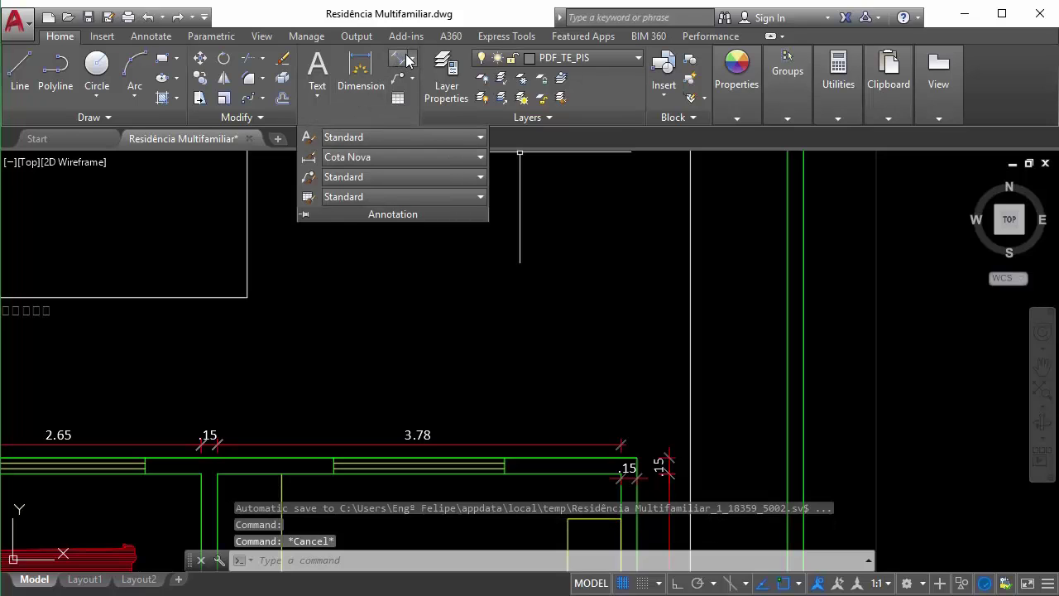
Place a horizontal linear dimension across the top edge of the white outline above the bedroom floor plan.
{"action": "left_click", "coordinate": [411, 60]}
{"action": "left_click", "coordinate": [436, 82]}
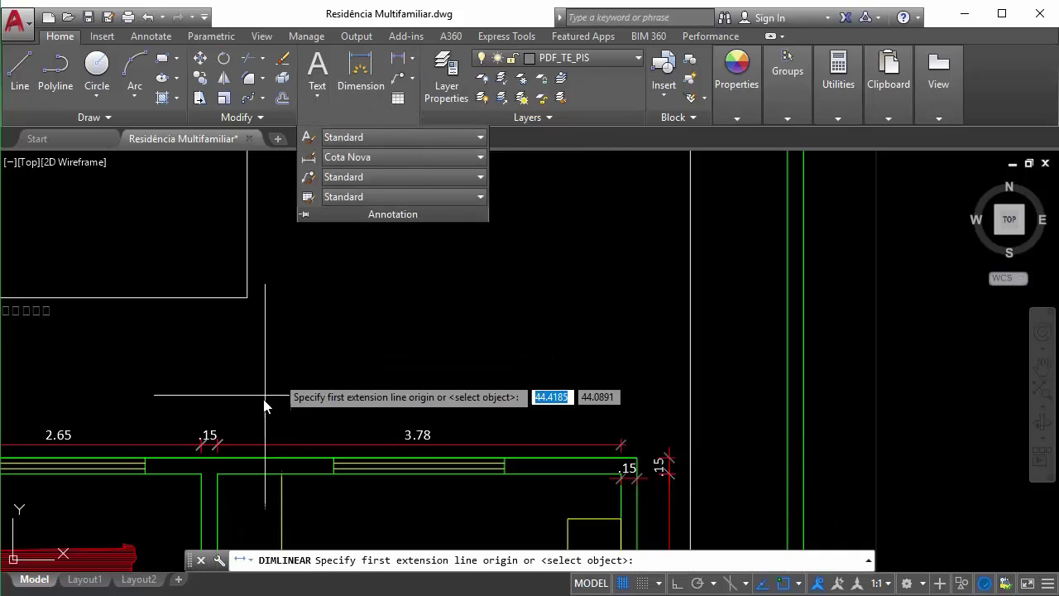
{"action": "scroll", "coordinate": [493, 459], "scroll_direction": "down", "scroll_amount": 5}
{"action": "scroll", "coordinate": [438, 322], "scroll_direction": "up", "scroll_amount": 5}
{"action": "left_click", "coordinate": [429, 328]}
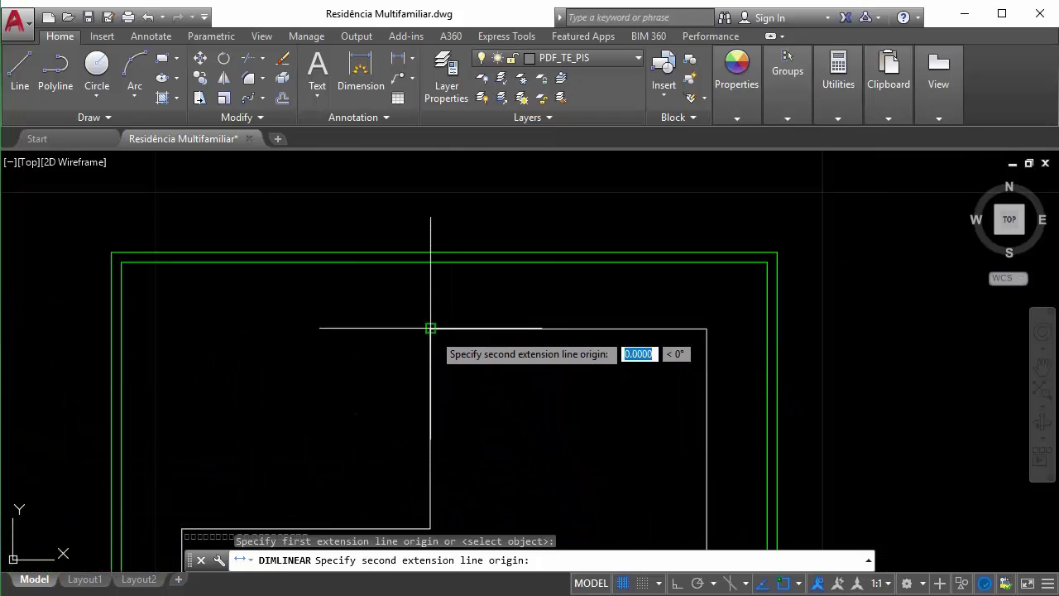
{"action": "left_click", "coordinate": [705, 330]}
{"action": "middle_click_drag", "start_coordinate": [652, 315], "coordinate": [215, 402]}
{"action": "scroll", "coordinate": [373, 393], "scroll_direction": "down", "scroll_amount": 4}
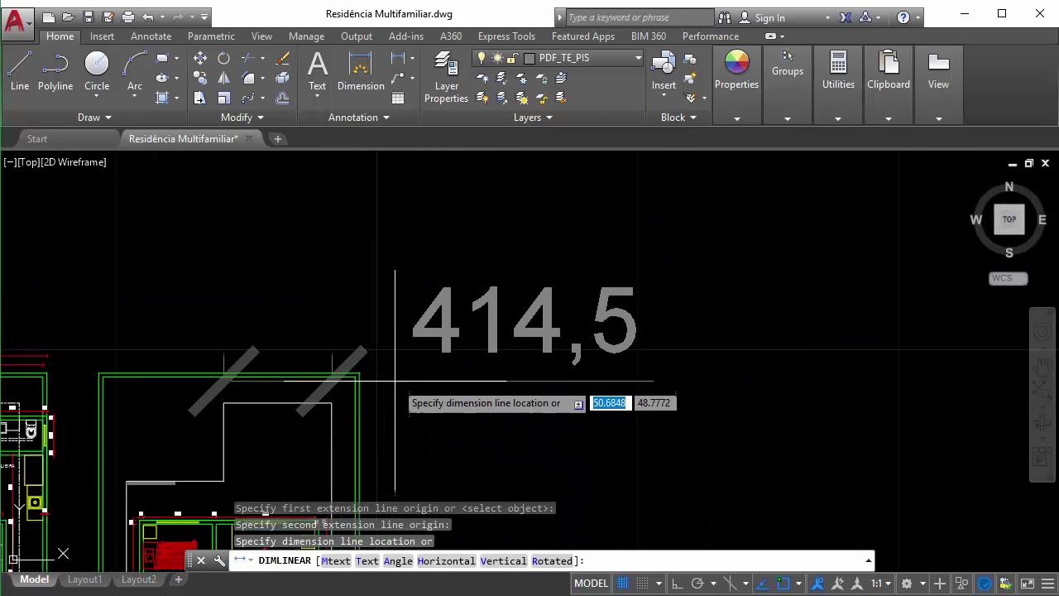
{"action": "left_click", "coordinate": [435, 319]}
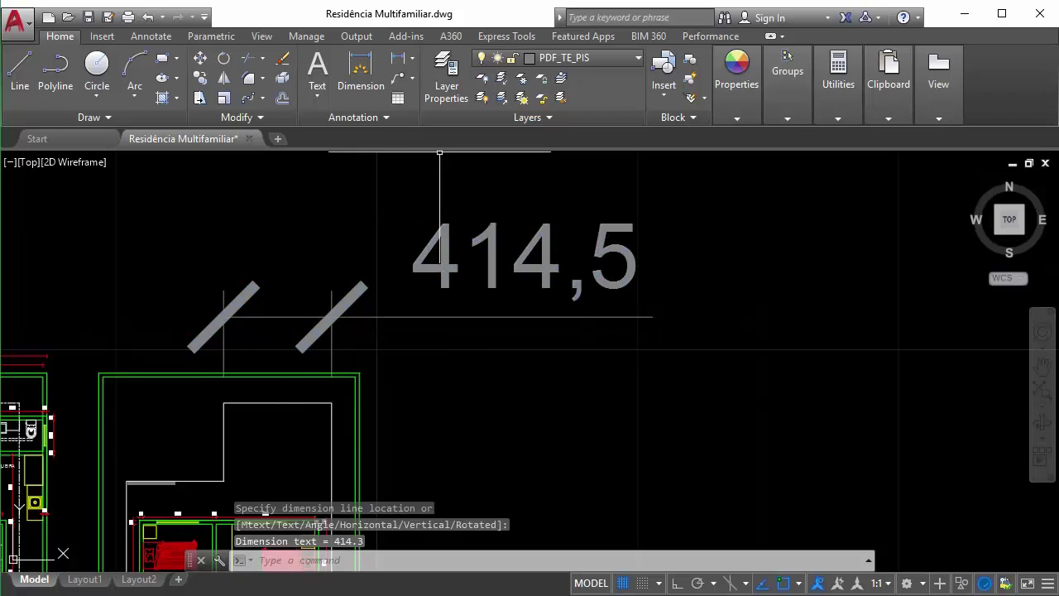
Modify the Cota Nova style by reducing the overall scale of its dimension features, and save the change.
{"action": "left_click", "coordinate": [381, 117]}
{"action": "left_click", "coordinate": [393, 156]}
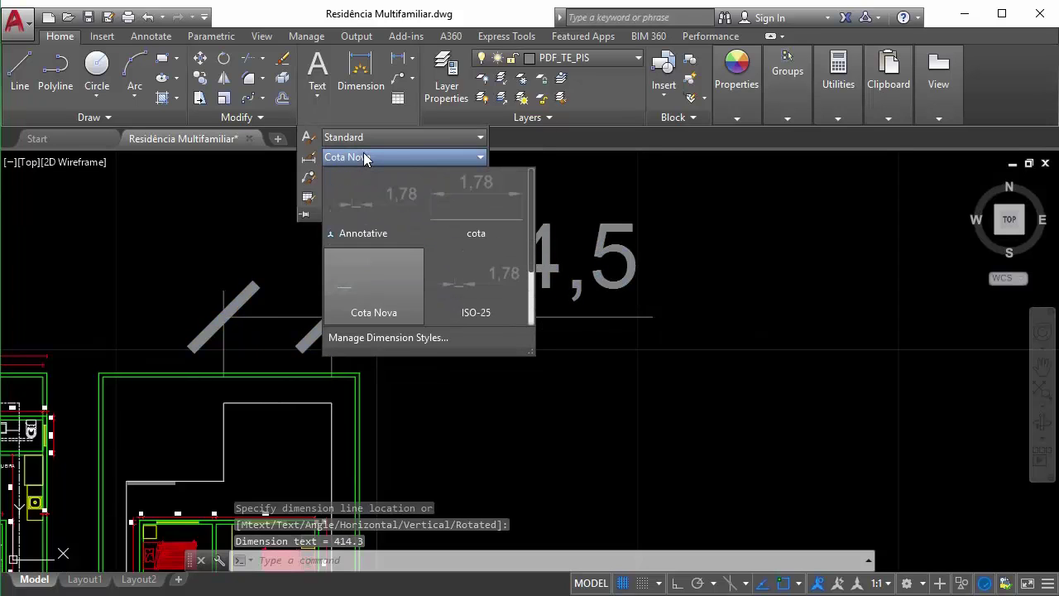
{"action": "left_click", "coordinate": [388, 341]}
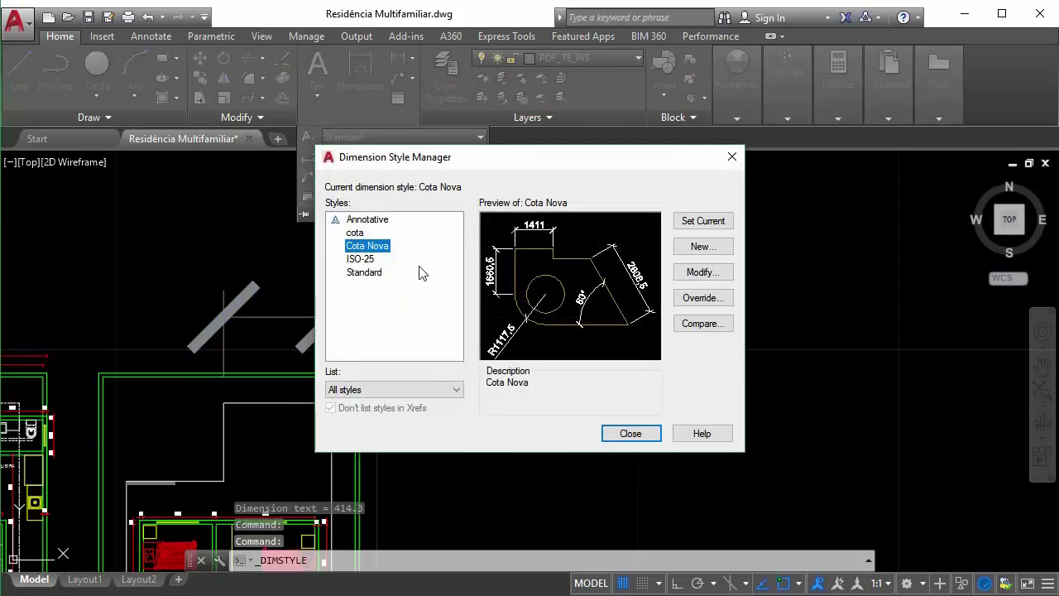
{"action": "left_click", "coordinate": [368, 260]}
{"action": "left_click", "coordinate": [366, 247]}
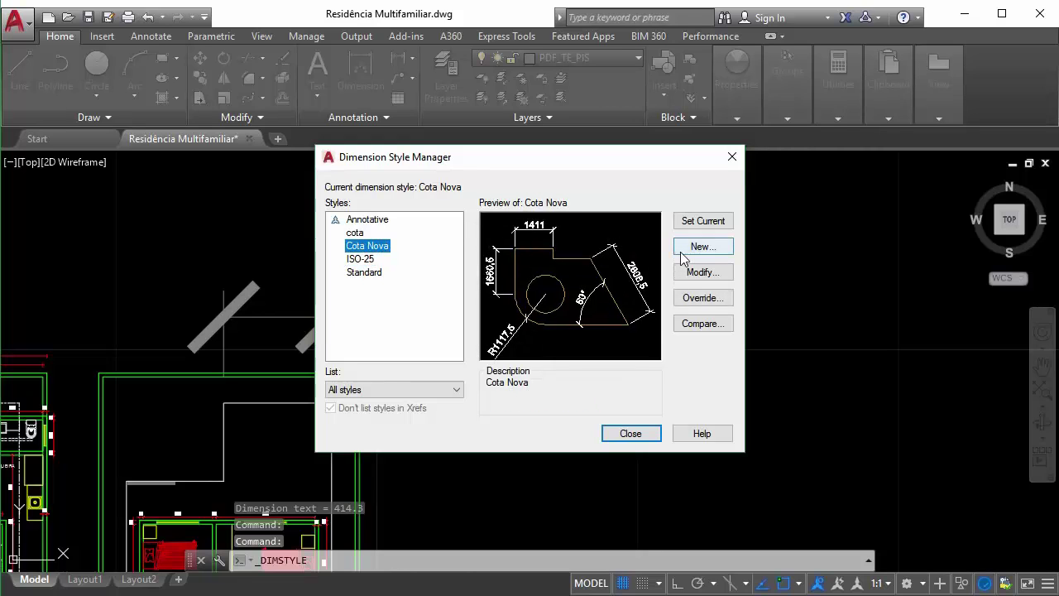
{"action": "left_click", "coordinate": [701, 272]}
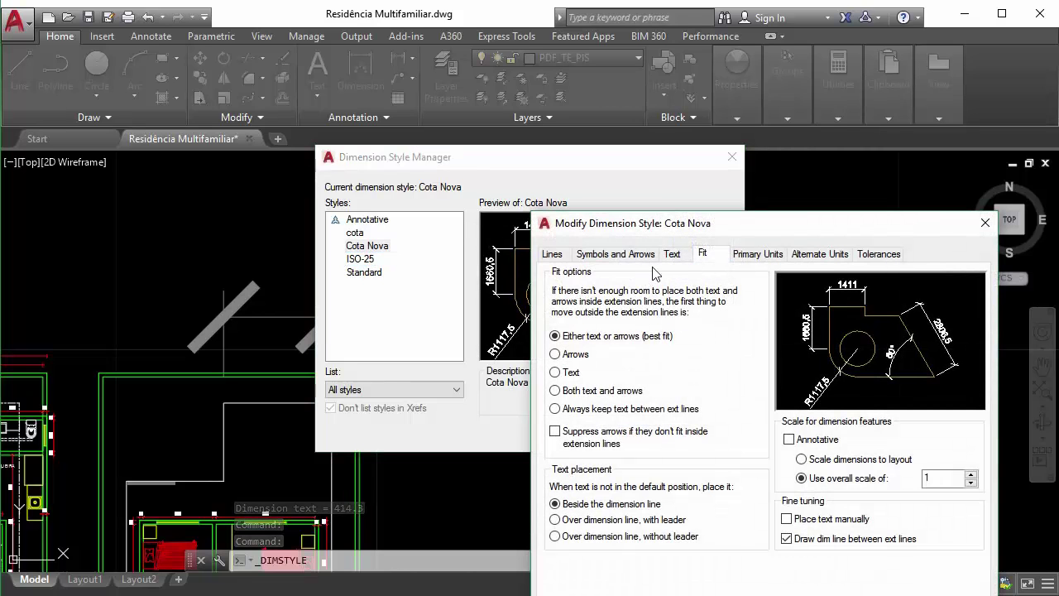
{"action": "double_click", "coordinate": [929, 477]}
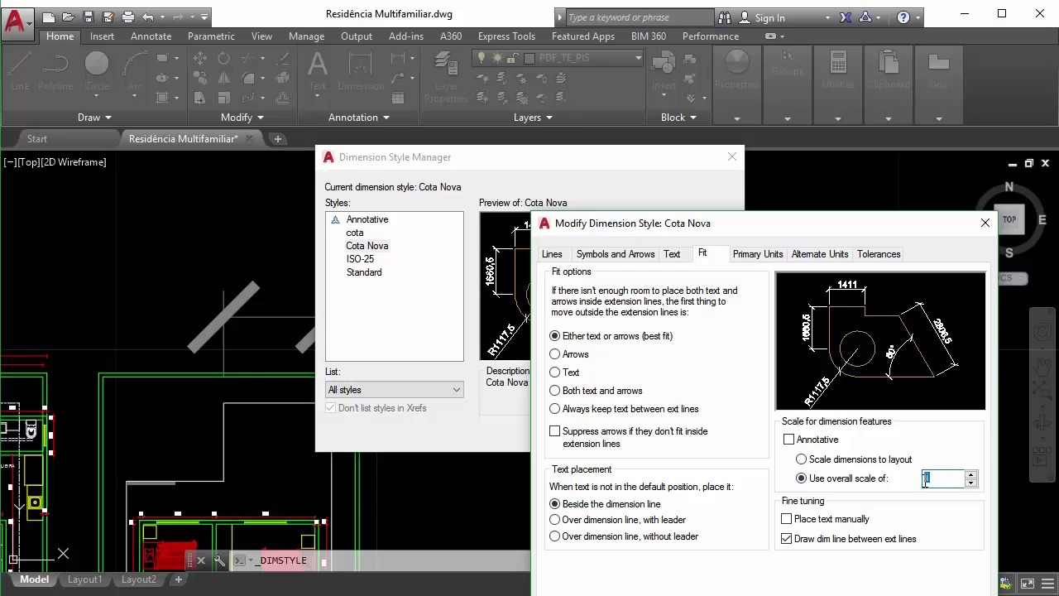
{"action": "key", "text": "BackSpace"}
{"action": "left_click", "coordinate": [818, 592]}
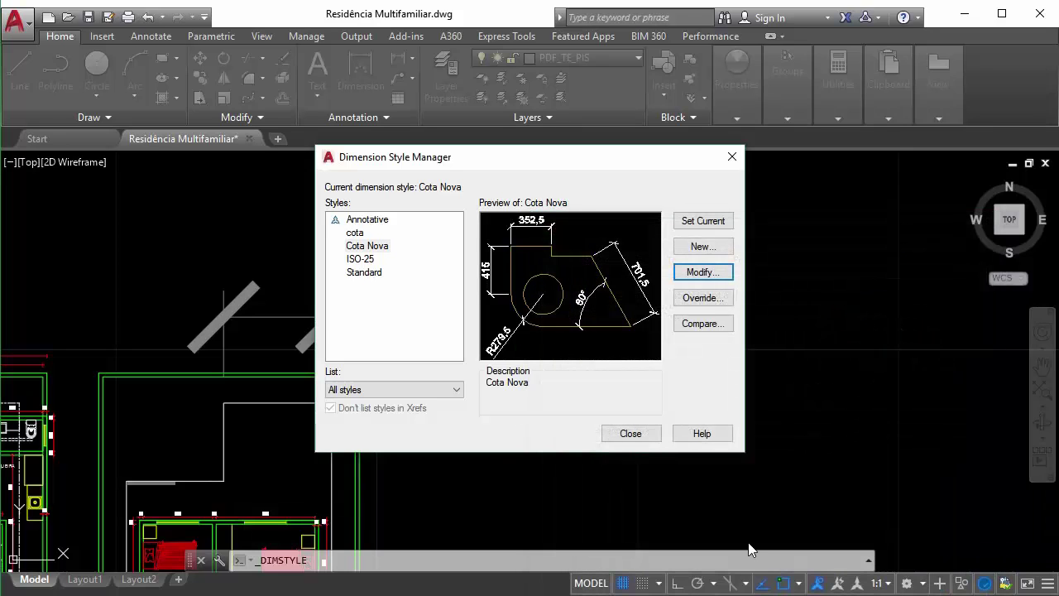
{"action": "left_click", "coordinate": [639, 438]}
Inspect the rescaled linear dimension up close and compare its size with the whole floor plan.
{"action": "scroll", "coordinate": [266, 356], "scroll_direction": "up", "scroll_amount": 2}
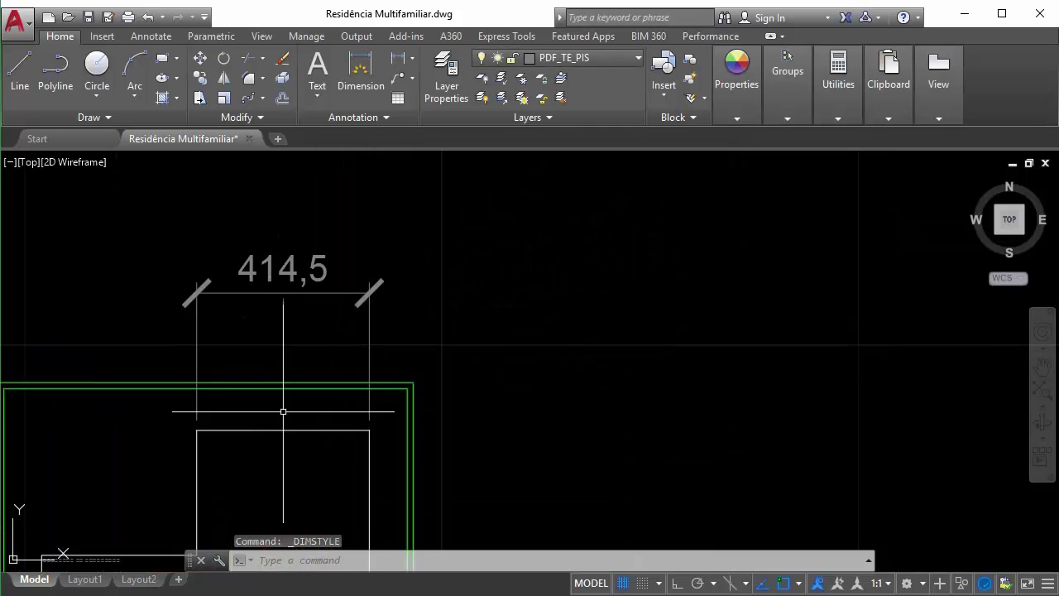
{"action": "left_click", "coordinate": [262, 326]}
{"action": "left_click", "coordinate": [272, 253]}
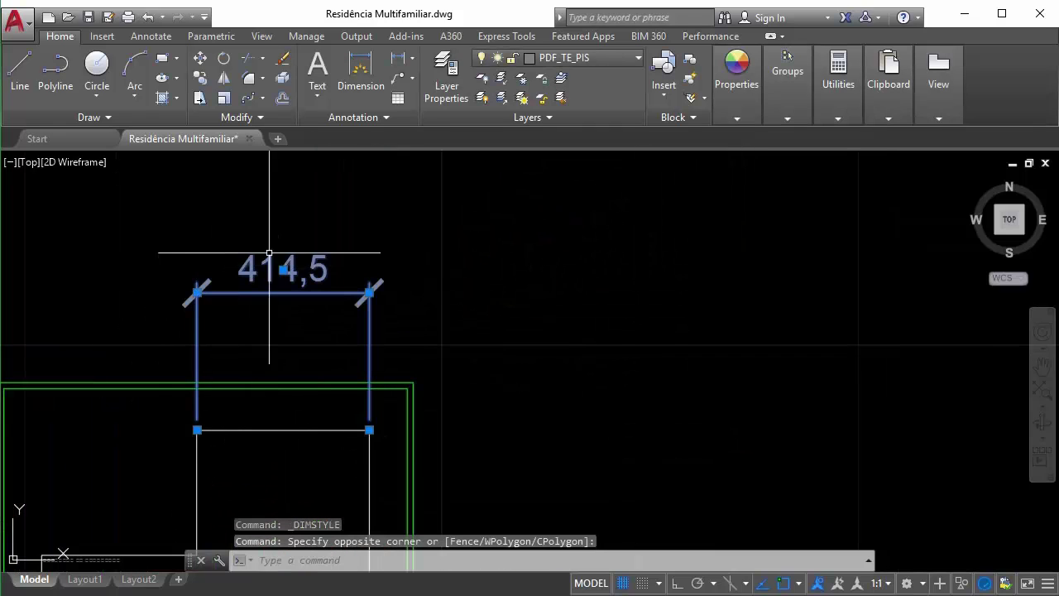
{"action": "scroll", "coordinate": [393, 293], "scroll_direction": "down", "scroll_amount": 4}
{"action": "scroll", "coordinate": [331, 273], "scroll_direction": "up", "scroll_amount": 6}
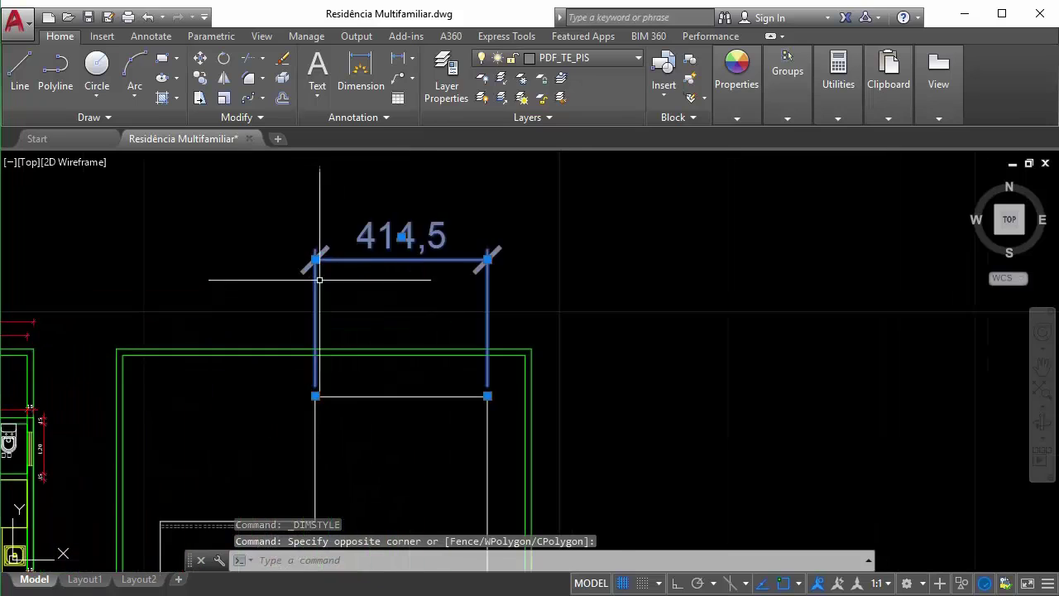
{"action": "key", "text": "Escape"}
{"action": "left_click", "coordinate": [417, 281]}
{"action": "key", "text": "Escape"}
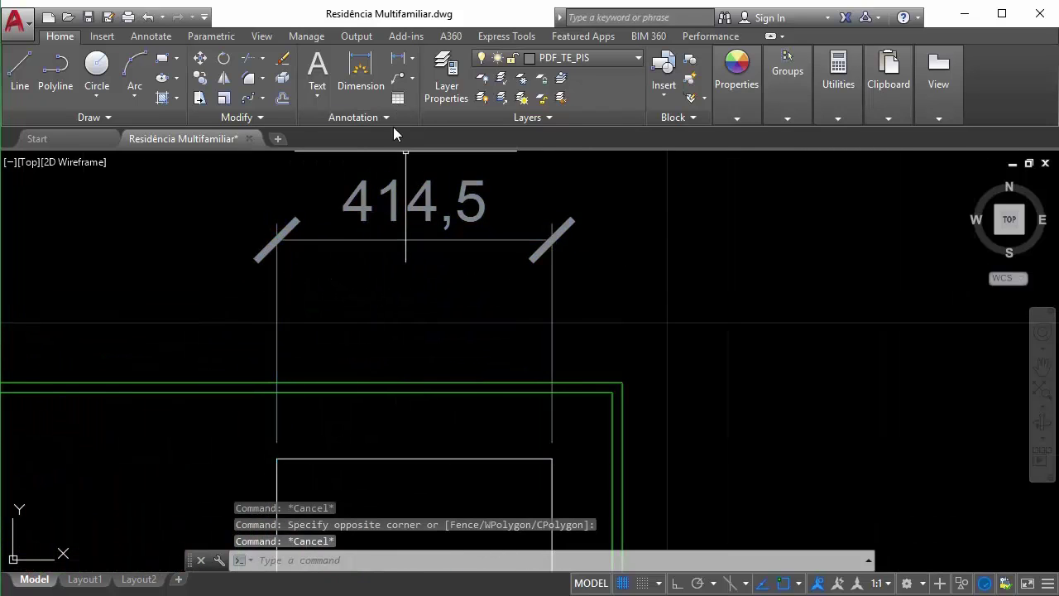
{"action": "left_click", "coordinate": [402, 268]}
{"action": "left_click", "coordinate": [381, 238]}
{"action": "scroll", "coordinate": [389, 248], "scroll_direction": "down", "scroll_amount": 5}
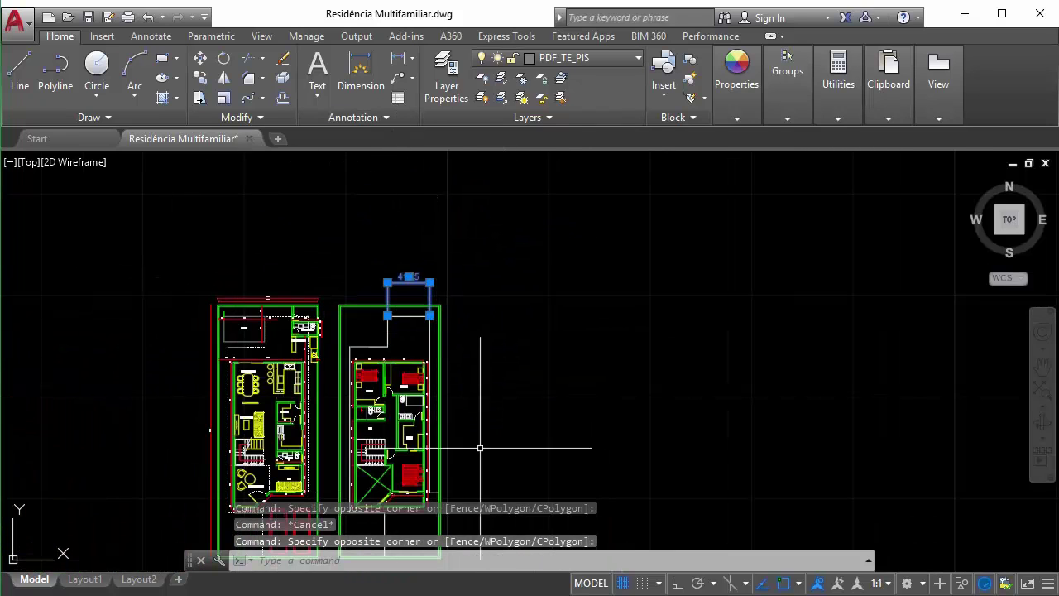
{"action": "scroll", "coordinate": [413, 348], "scroll_direction": "up", "scroll_amount": 4}
{"action": "scroll", "coordinate": [422, 310], "scroll_direction": "down", "scroll_amount": 4}
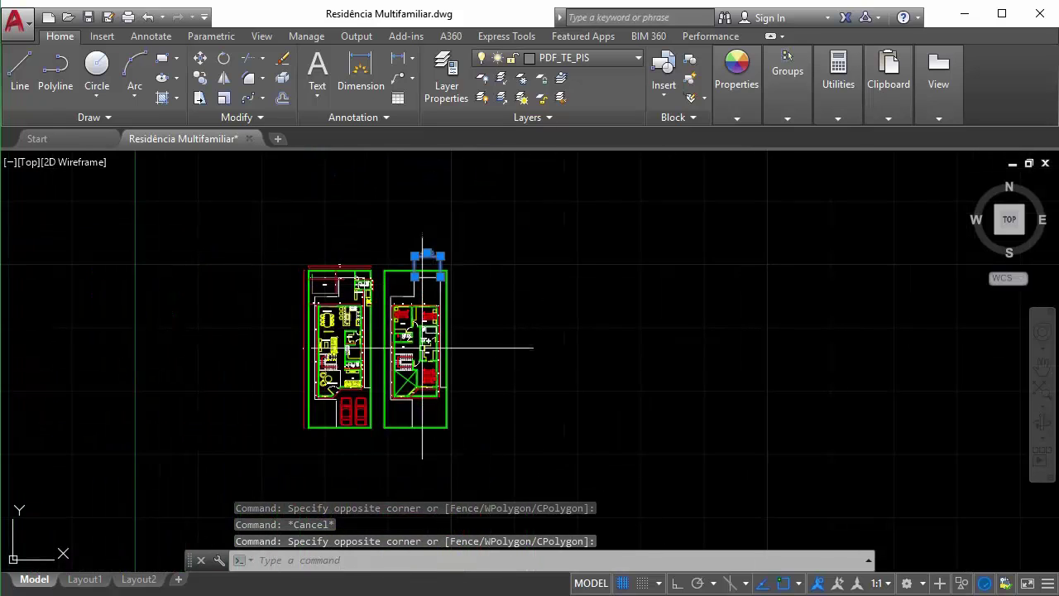
{"action": "scroll", "coordinate": [425, 351], "scroll_direction": "up", "scroll_amount": 2}
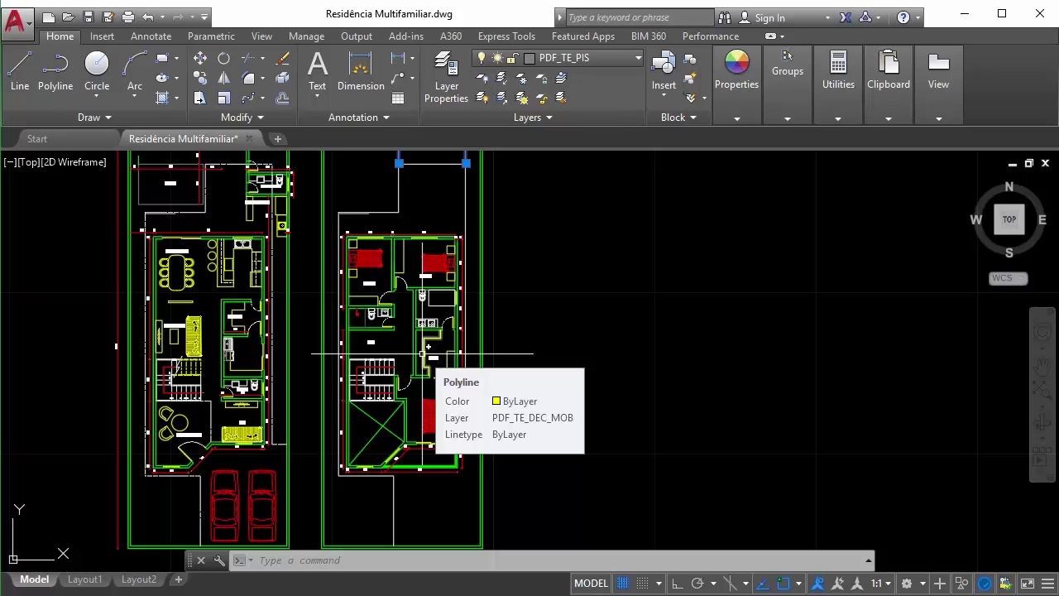
{"action": "scroll", "coordinate": [447, 364], "scroll_direction": "up", "scroll_amount": 3}
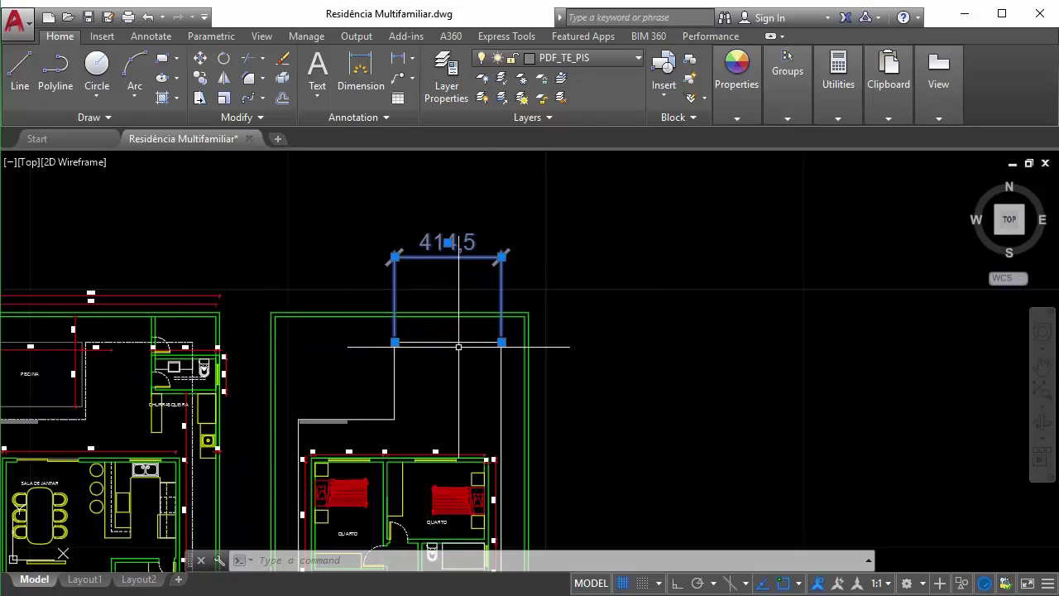
{"action": "scroll", "coordinate": [447, 234], "scroll_direction": "up", "scroll_amount": 5}
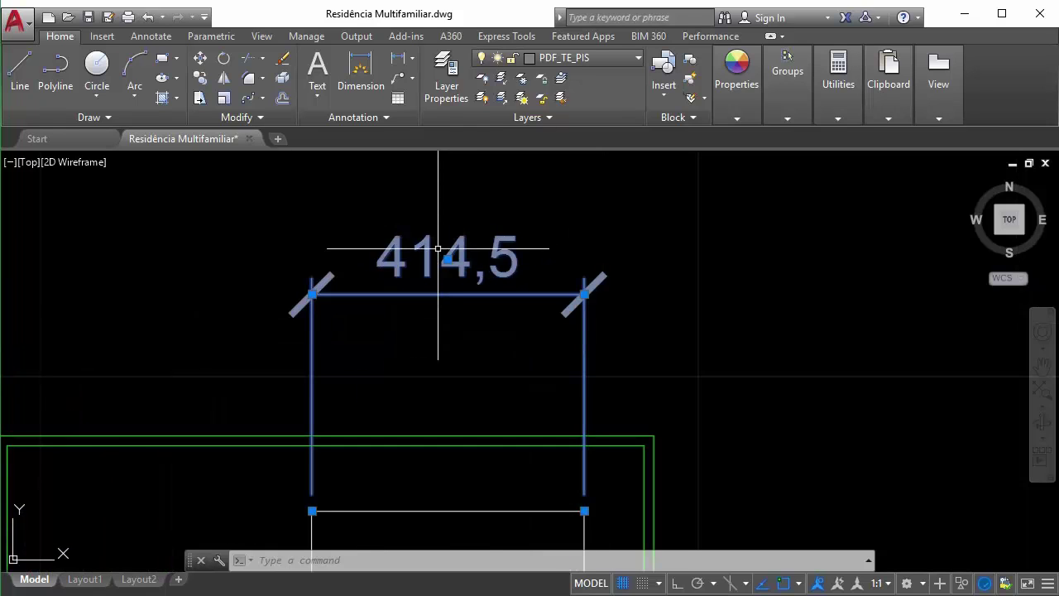
{"action": "scroll", "coordinate": [471, 323], "scroll_direction": "down", "scroll_amount": 8}
{"action": "scroll", "coordinate": [504, 410], "scroll_direction": "up", "scroll_amount": 6}
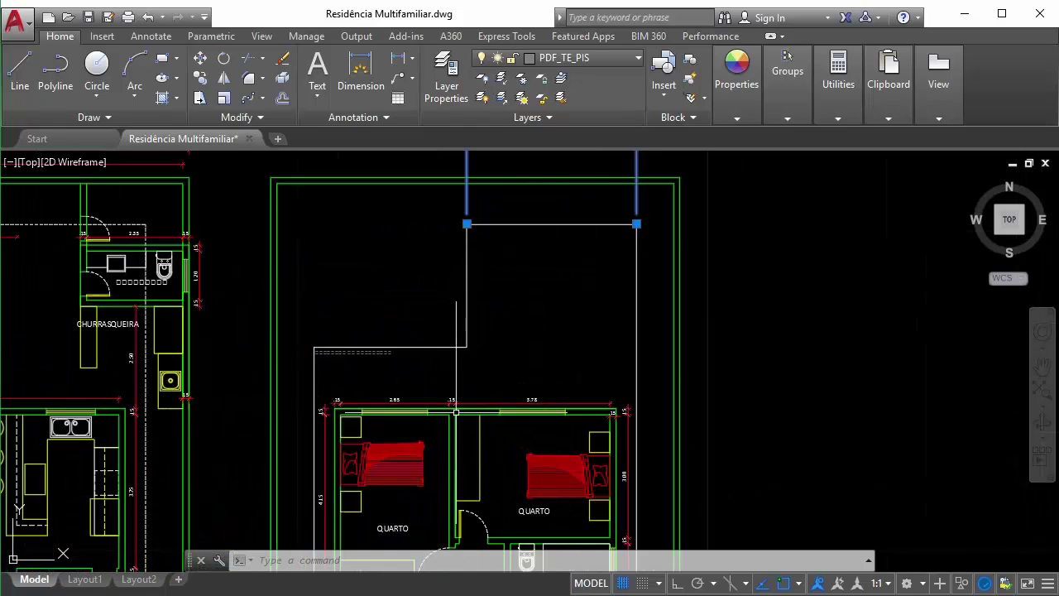
Delete the trial linear dimension above the bedroom floor plan.
{"action": "middle_click_drag", "start_coordinate": [540, 362], "coordinate": [406, 537]}
{"action": "left_click", "coordinate": [421, 279]}
{"action": "key", "text": "Escape"}
{"action": "left_click", "coordinate": [352, 239]}
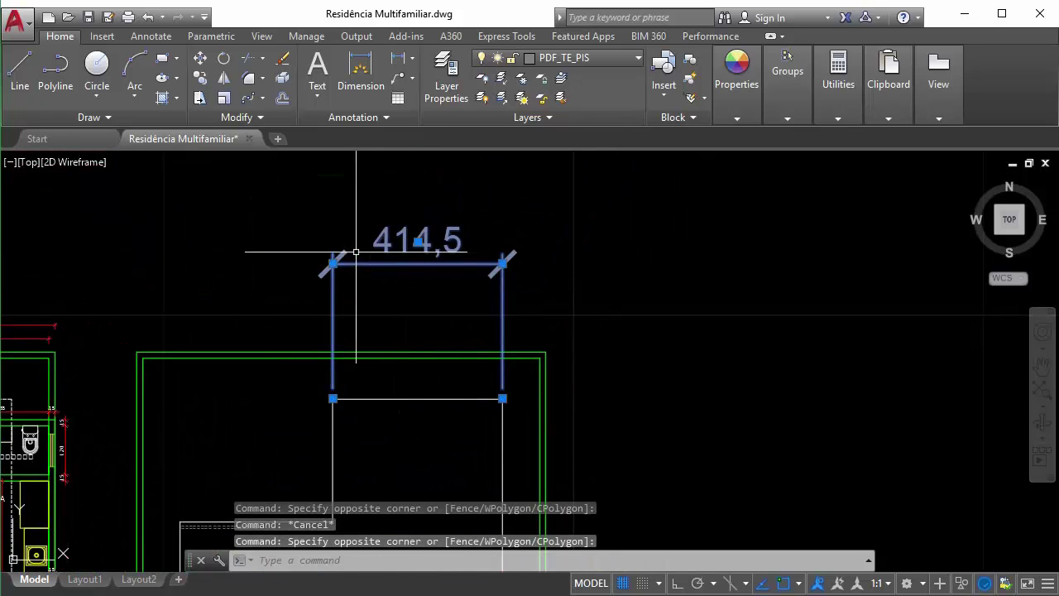
{"action": "left_click", "coordinate": [409, 304]}
{"action": "key", "text": "Delete"}
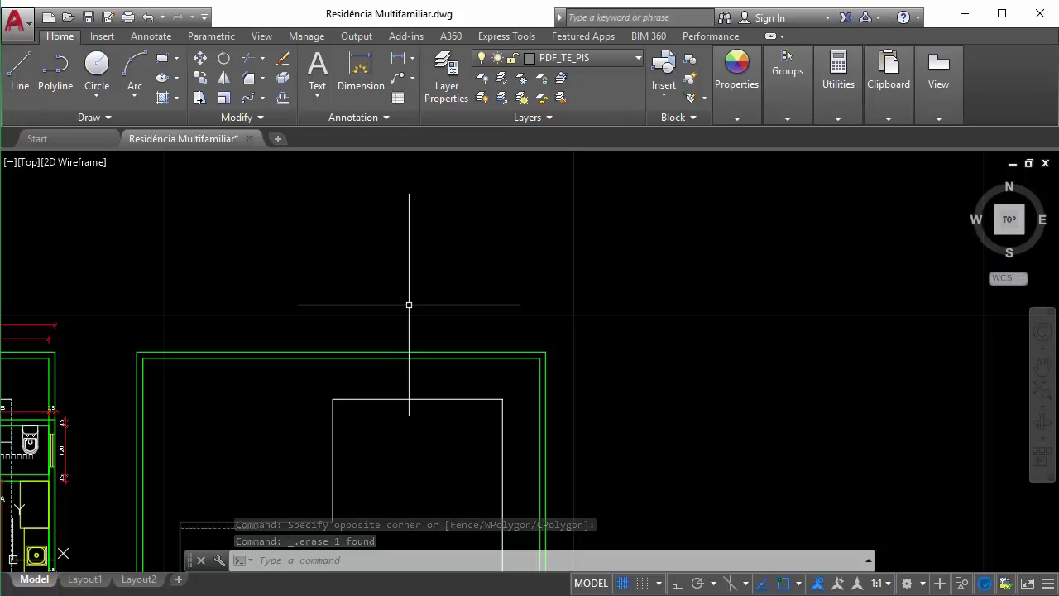
Examine the existing wall and room dimensions along the top of the two bedrooms.
{"action": "scroll", "coordinate": [488, 307], "scroll_direction": "down", "scroll_amount": 5}
{"action": "scroll", "coordinate": [397, 355], "scroll_direction": "up", "scroll_amount": 6}
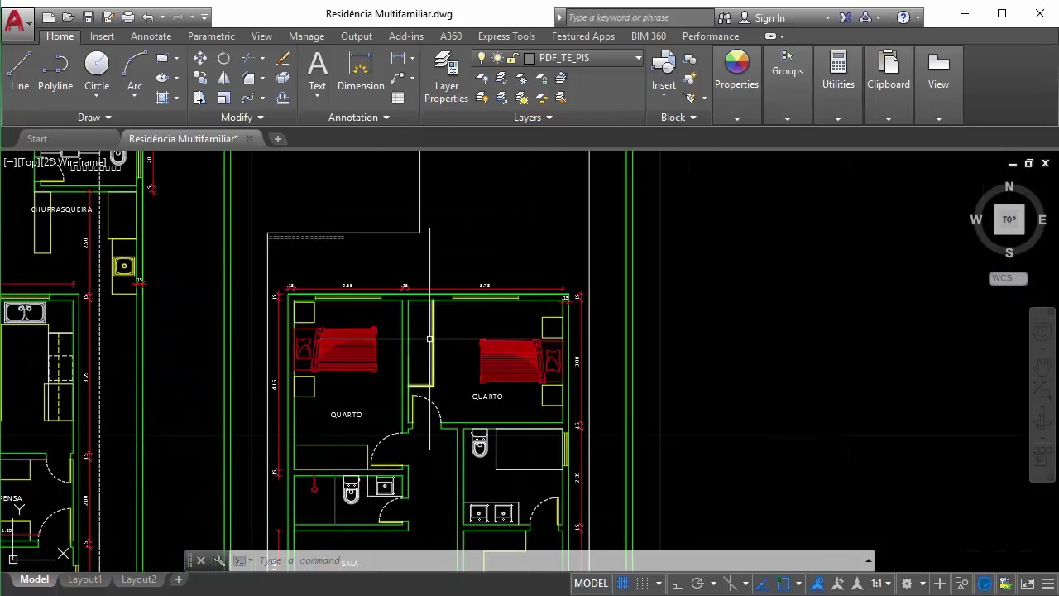
{"action": "scroll", "coordinate": [409, 355], "scroll_direction": "up", "scroll_amount": 3}
{"action": "scroll", "coordinate": [482, 331], "scroll_direction": "down", "scroll_amount": 1}
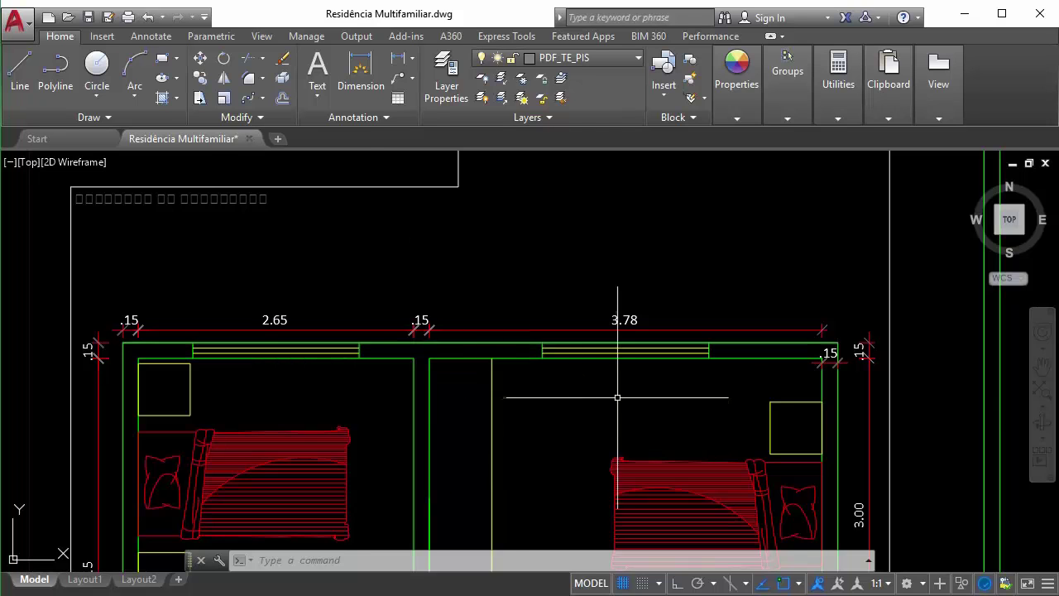
{"action": "scroll", "coordinate": [629, 397], "scroll_direction": "down", "scroll_amount": 3}
{"action": "scroll", "coordinate": [553, 418], "scroll_direction": "up", "scroll_amount": 2}
{"action": "scroll", "coordinate": [553, 417], "scroll_direction": "up", "scroll_amount": 2}
{"action": "middle_click_drag", "start_coordinate": [554, 418], "coordinate": [456, 462]}
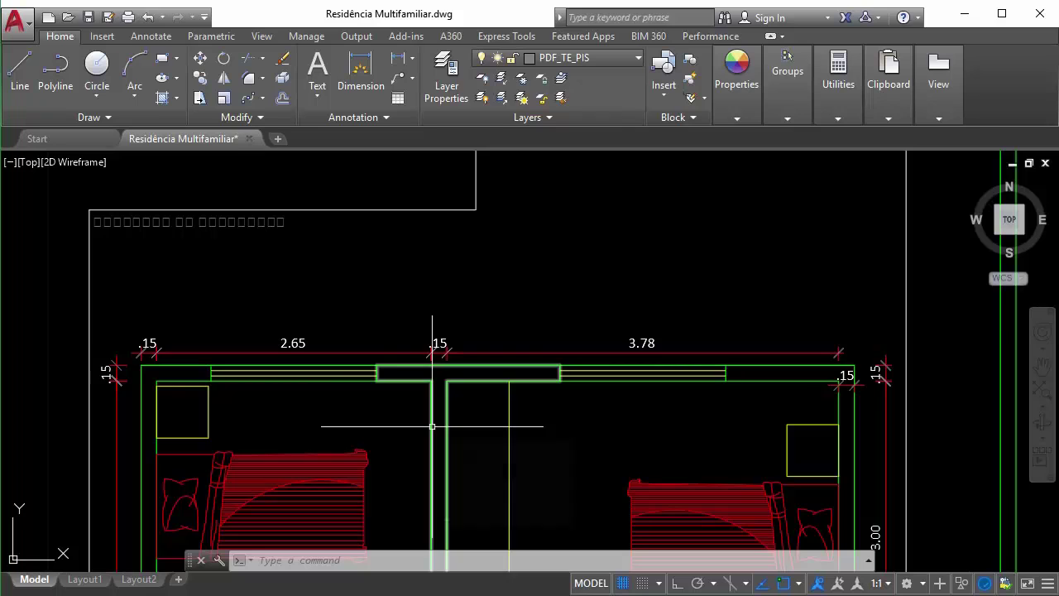
{"action": "middle_click_drag", "start_coordinate": [535, 420], "coordinate": [509, 439]}
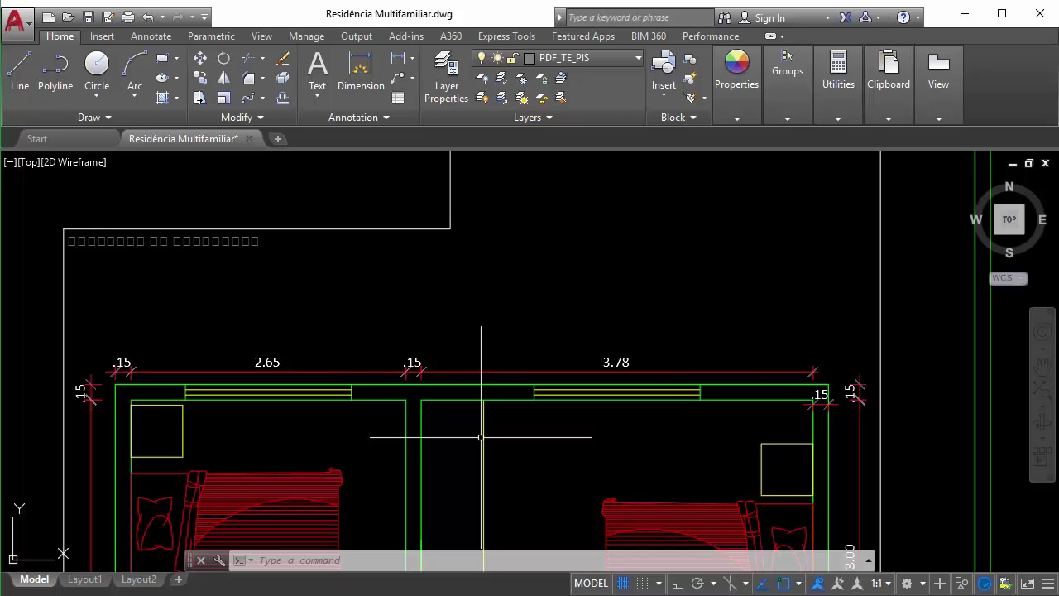
{"action": "middle_click_drag", "start_coordinate": [602, 360], "coordinate": [103, 437]}
{"action": "scroll", "coordinate": [196, 299], "scroll_direction": "down", "scroll_amount": 2}
{"action": "middle_click_drag", "start_coordinate": [233, 423], "coordinate": [249, 319]}
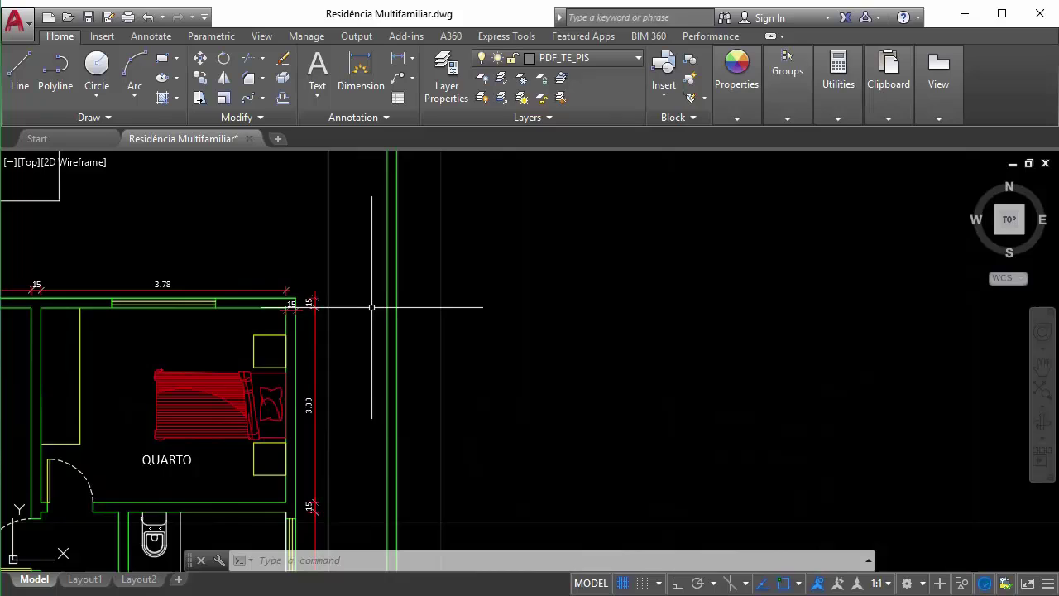
{"action": "left_click", "coordinate": [262, 98]}
{"action": "left_click", "coordinate": [278, 126]}
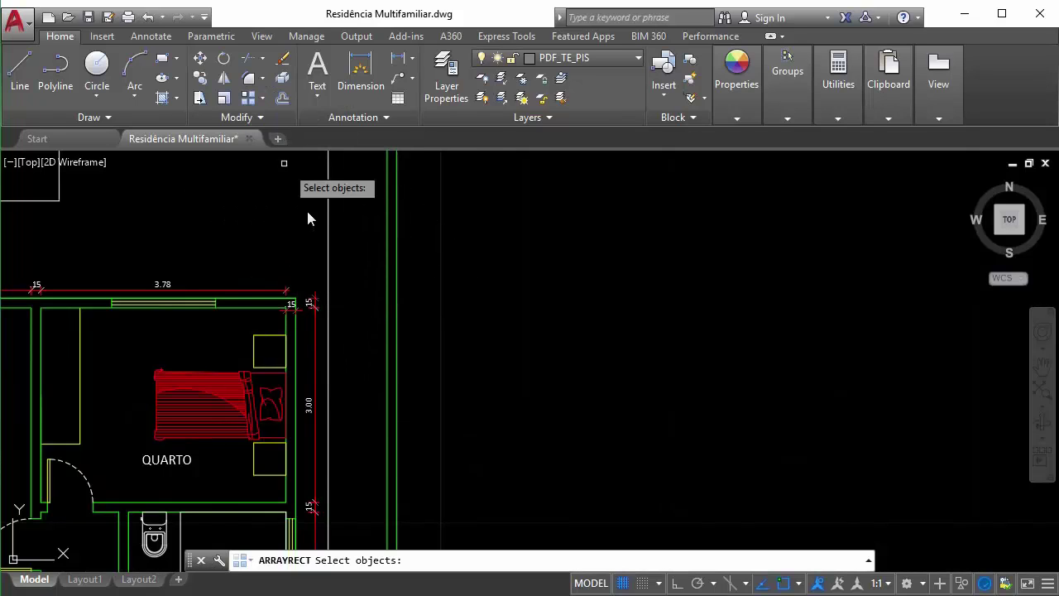
{"action": "middle_click_drag", "start_coordinate": [542, 463], "coordinate": [503, 450]}
{"action": "key", "text": "Escape"}
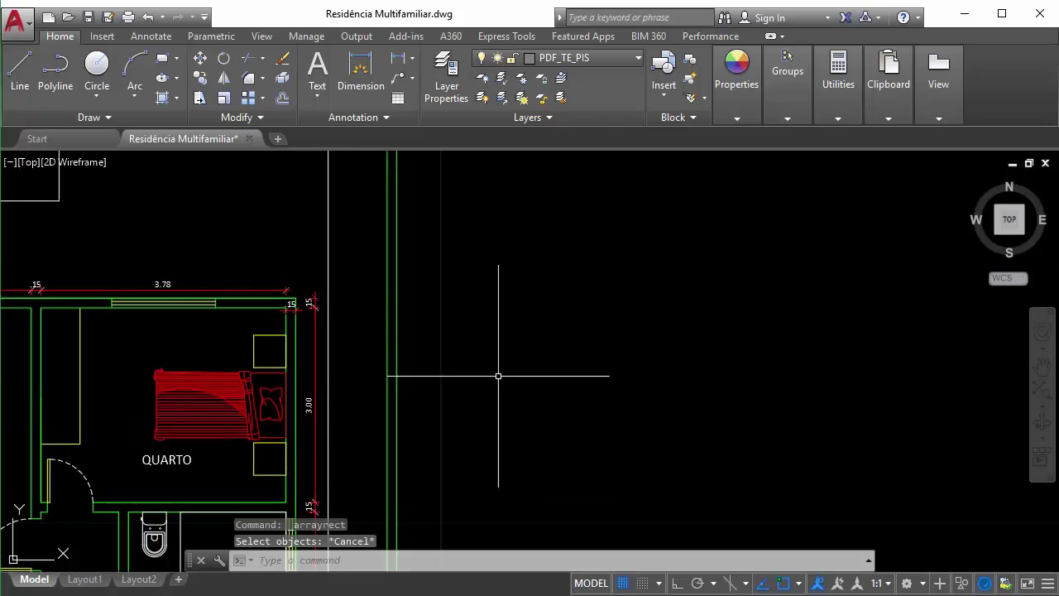
Draw a small circle in the empty space to the right of the floor plan.
{"action": "left_click", "coordinate": [97, 68]}
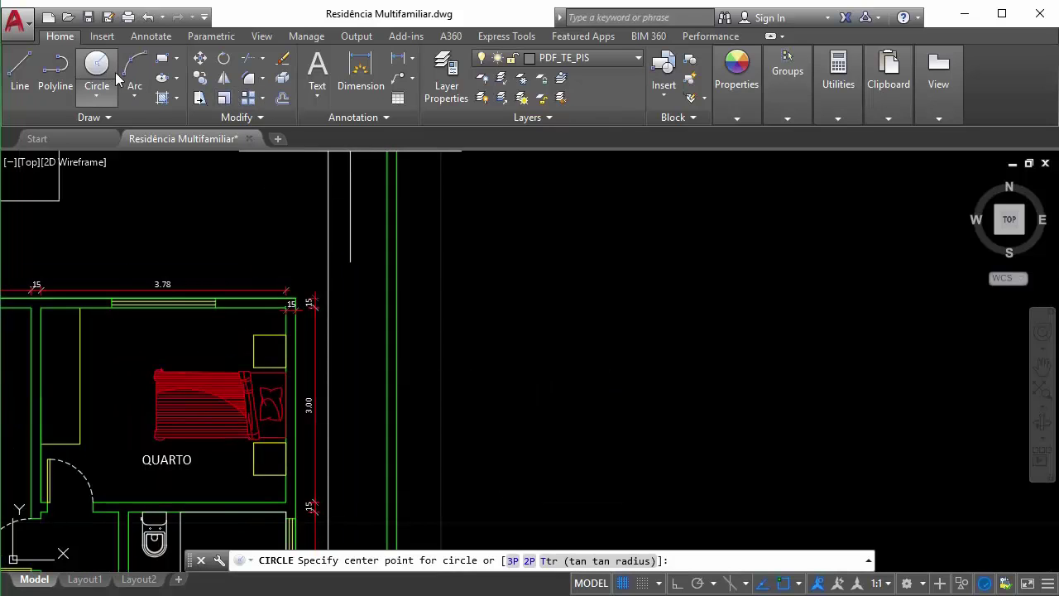
{"action": "left_click", "coordinate": [653, 394]}
{"action": "left_click", "coordinate": [637, 355]}
{"action": "middle_click_drag", "start_coordinate": [753, 437], "coordinate": [476, 435]}
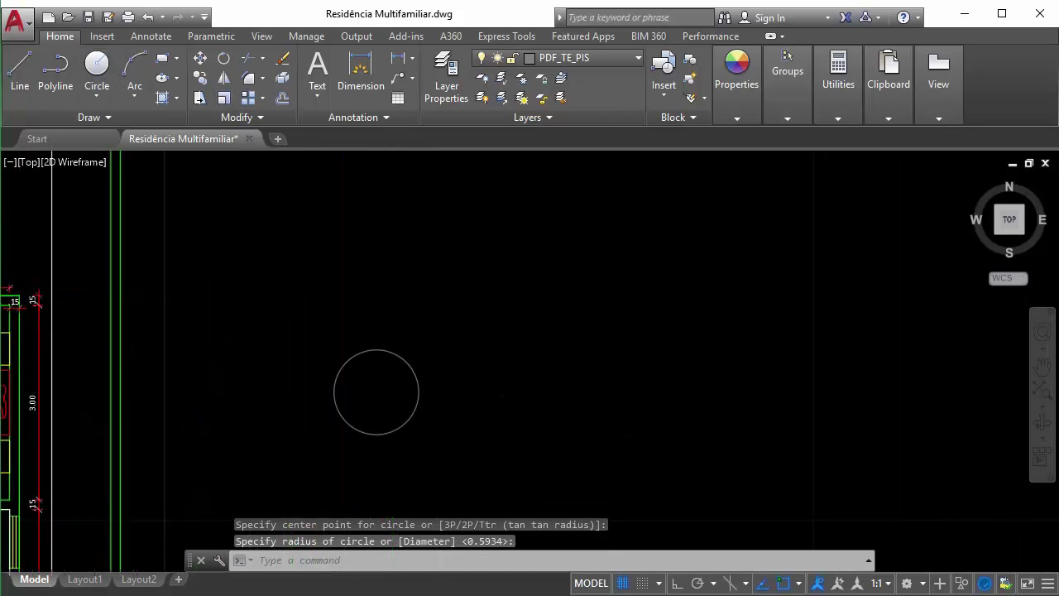
{"action": "scroll", "coordinate": [458, 419], "scroll_direction": "up", "scroll_amount": 2}
{"action": "scroll", "coordinate": [210, 336], "scroll_direction": "down", "scroll_amount": 6}
{"action": "scroll", "coordinate": [225, 349], "scroll_direction": "up", "scroll_amount": 2}
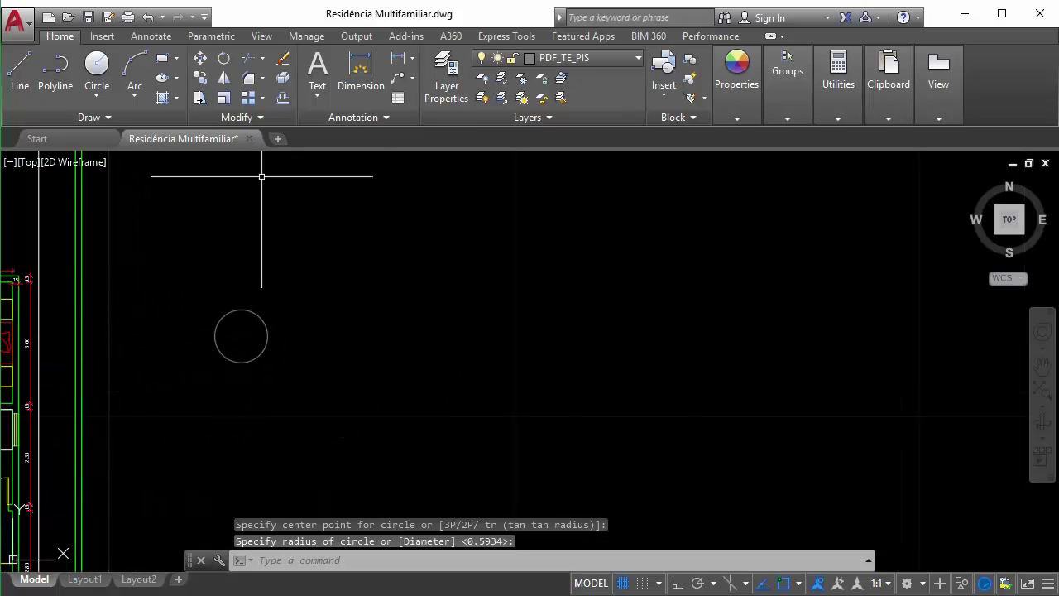
Create a rectangular array of the circle and set its number of columns to 8.
{"action": "left_click", "coordinate": [248, 96]}
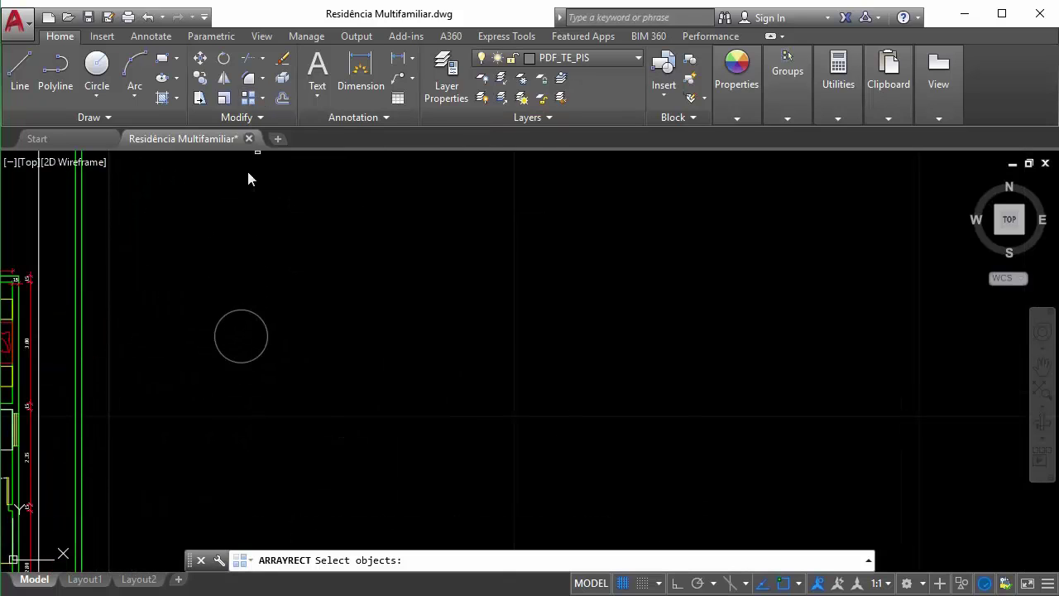
{"action": "left_click", "coordinate": [254, 317]}
{"action": "key", "text": "Return"}
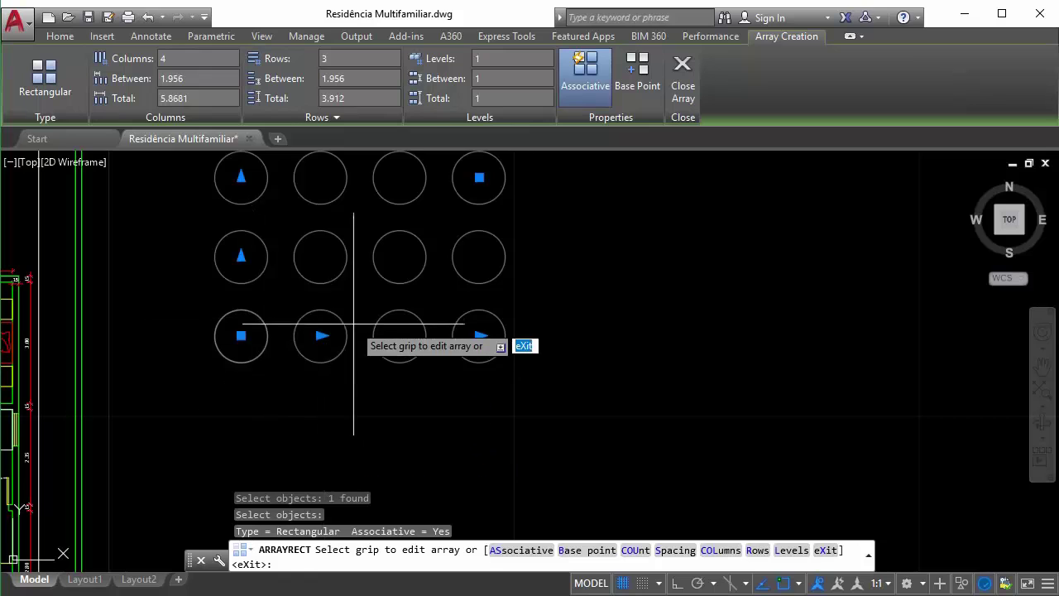
{"action": "middle_click_drag", "start_coordinate": [343, 347], "coordinate": [319, 426]}
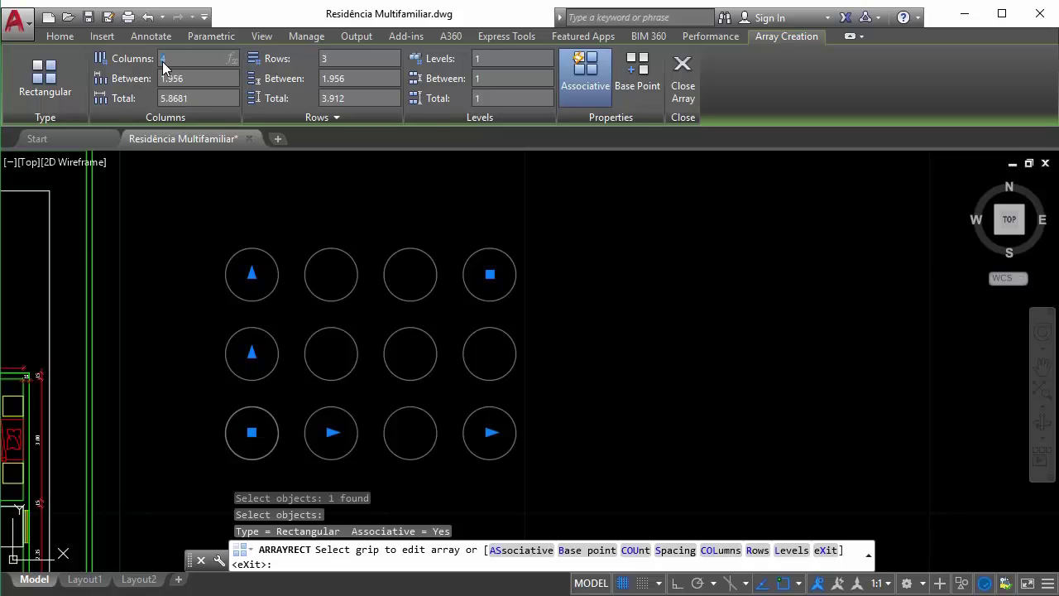
{"action": "type", "text": "8"}
{"action": "key", "text": "Return"}
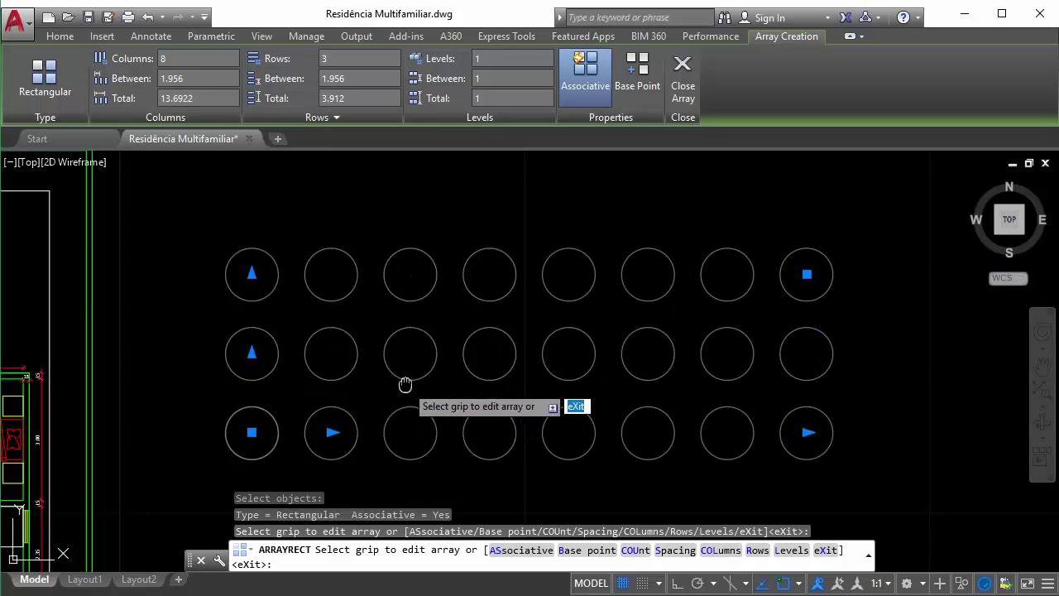
Set the spacing between the array's columns to 2.
{"action": "scroll", "coordinate": [405, 385], "scroll_direction": "up", "scroll_amount": 2}
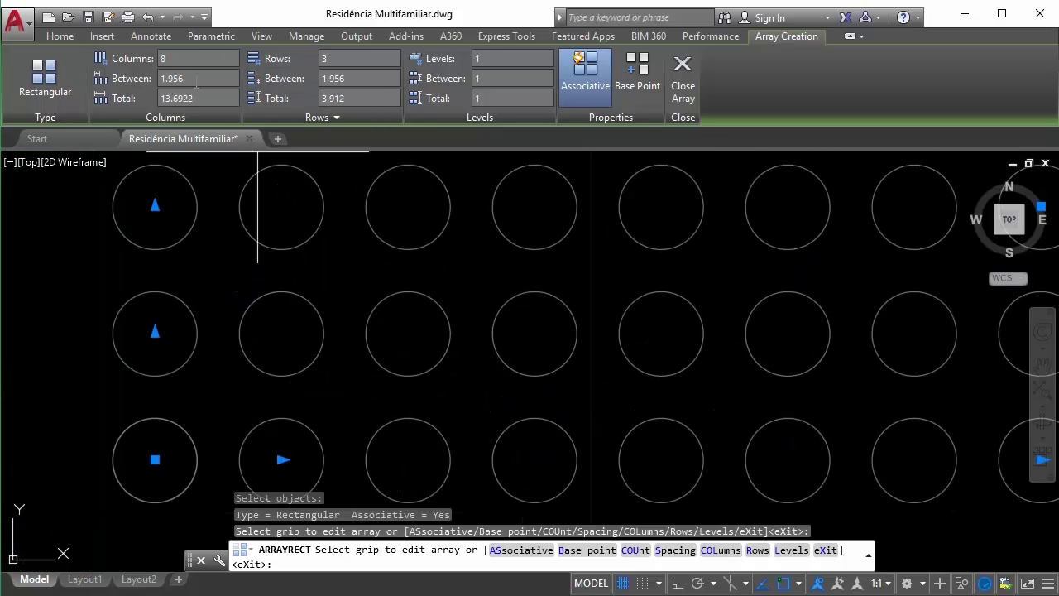
{"action": "scroll", "coordinate": [389, 359], "scroll_direction": "down", "scroll_amount": 5}
{"action": "scroll", "coordinate": [454, 359], "scroll_direction": "up", "scroll_amount": 3}
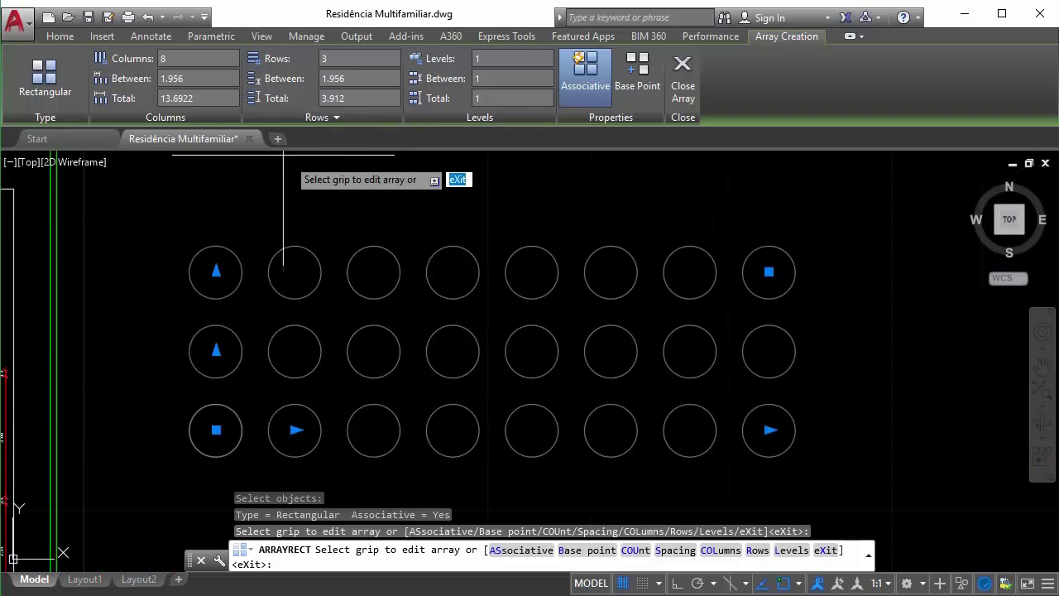
{"action": "left_click", "coordinate": [197, 79]}
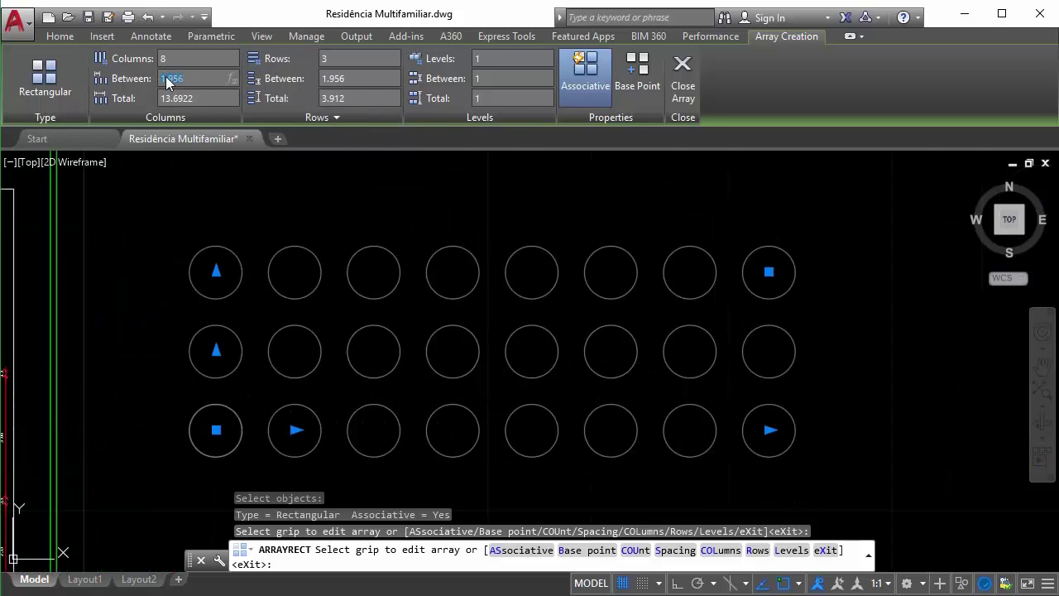
{"action": "type", "text": "2"}
{"action": "key", "text": "Return"}
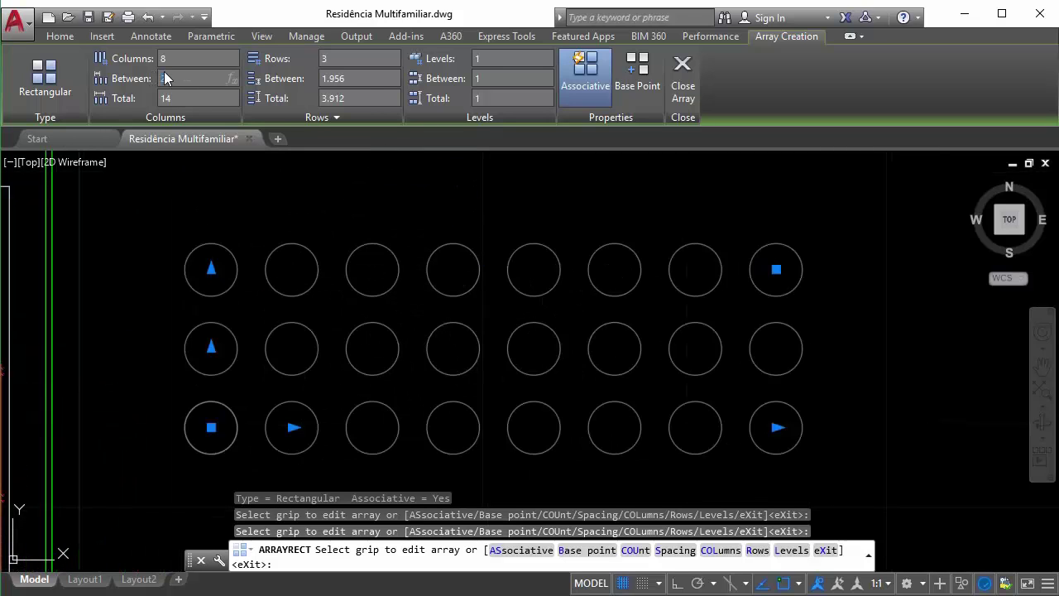
Set the column spacing of the circle array to 0.5 and end the array command.
{"action": "key", "text": "Return"}
{"action": "scroll", "coordinate": [525, 455], "scroll_direction": "down", "scroll_amount": 2}
{"action": "scroll", "coordinate": [442, 427], "scroll_direction": "up", "scroll_amount": 2}
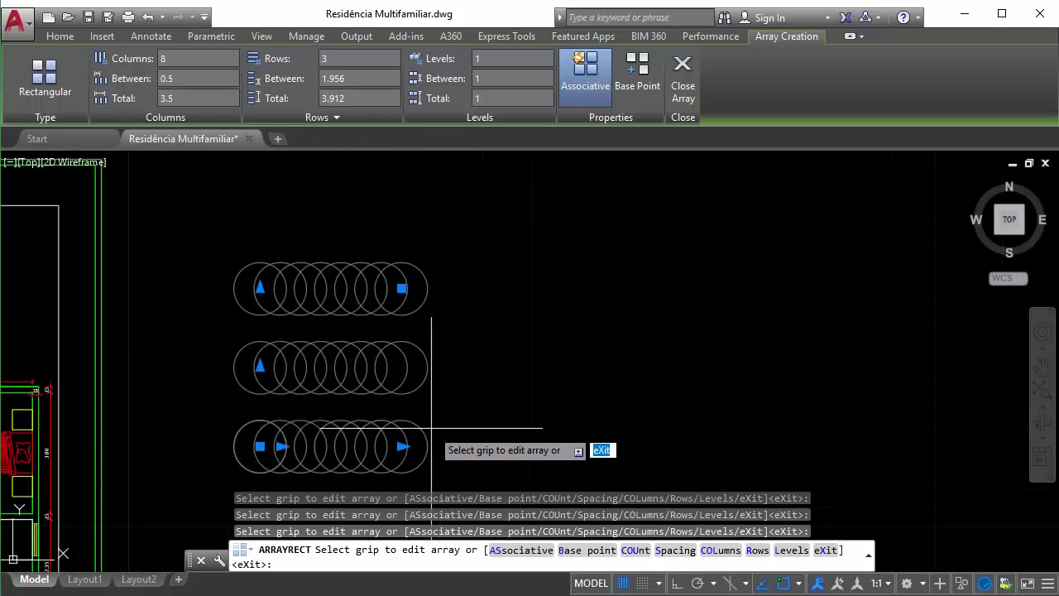
{"action": "key", "text": "Escape"}
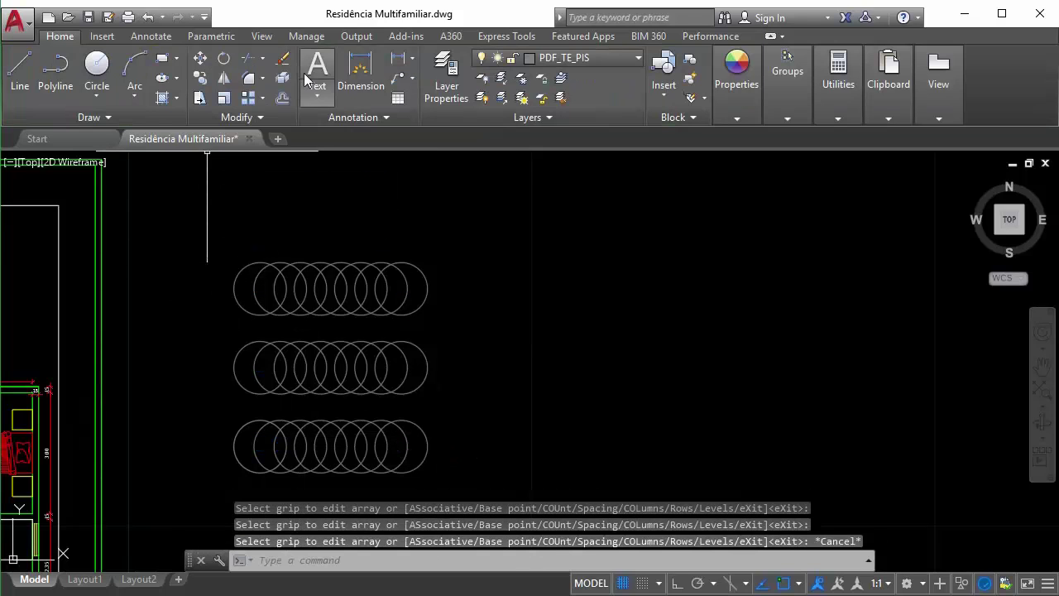
Edit the circle array by setting the spacing between its rows to 1, and finish editing.
{"action": "left_click", "coordinate": [395, 295]}
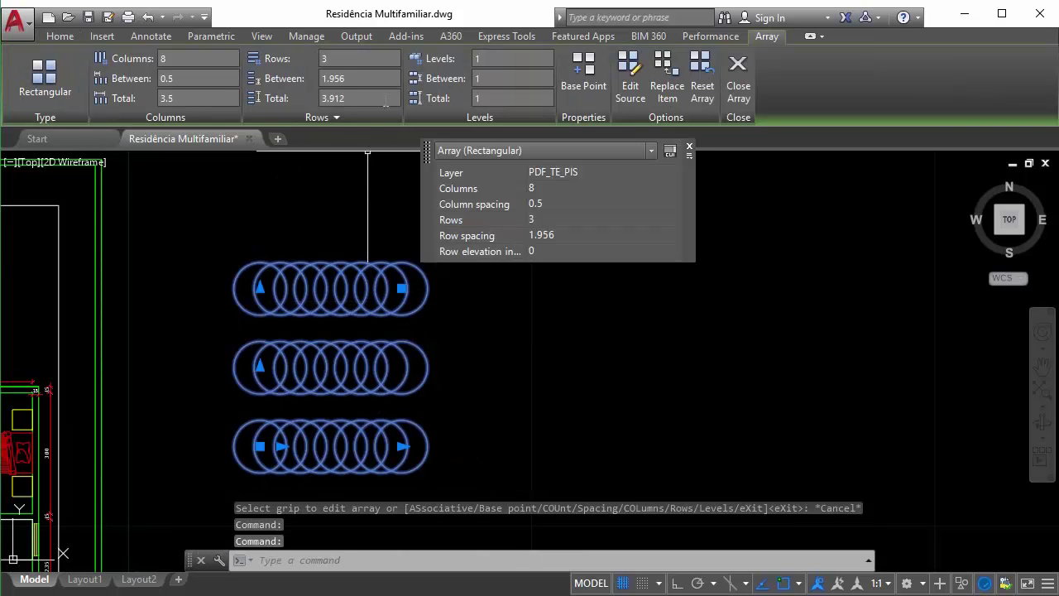
{"action": "key", "text": "Escape"}
{"action": "left_click", "coordinate": [390, 355]}
{"action": "left_click", "coordinate": [363, 360]}
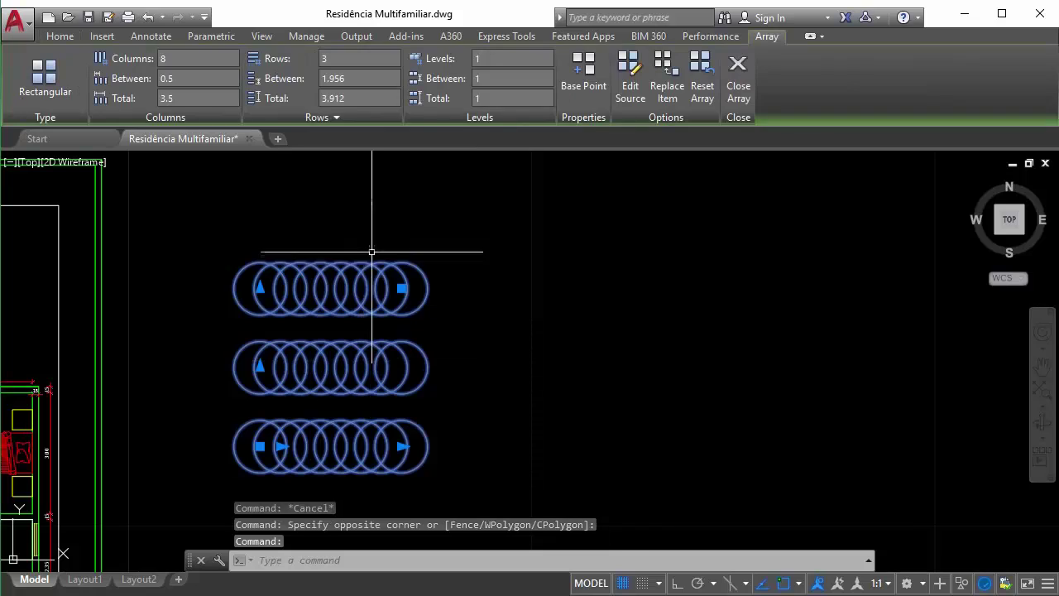
{"action": "left_click", "coordinate": [350, 78]}
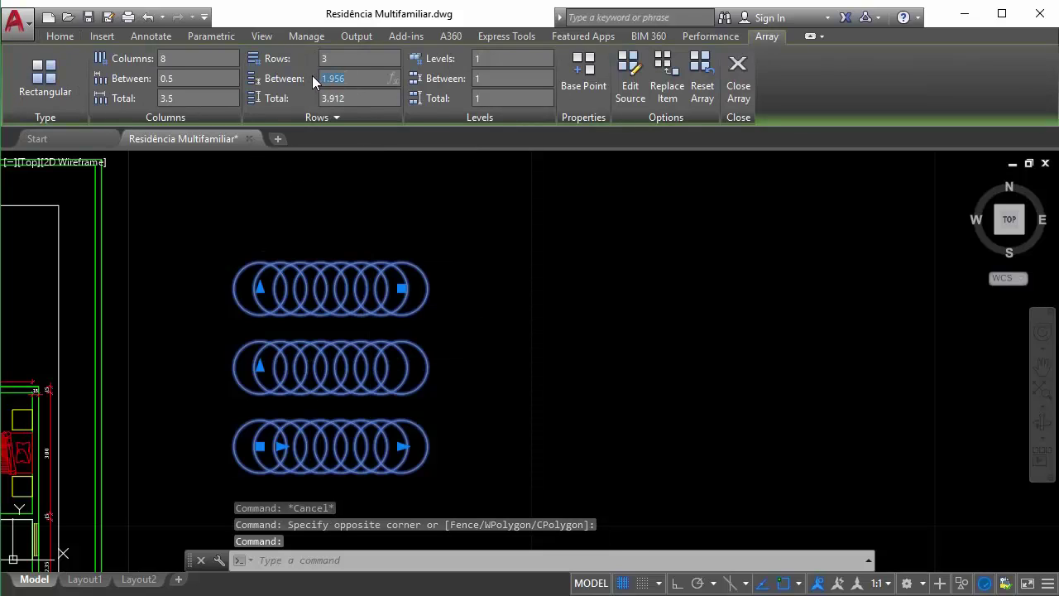
{"action": "key", "text": "Return"}
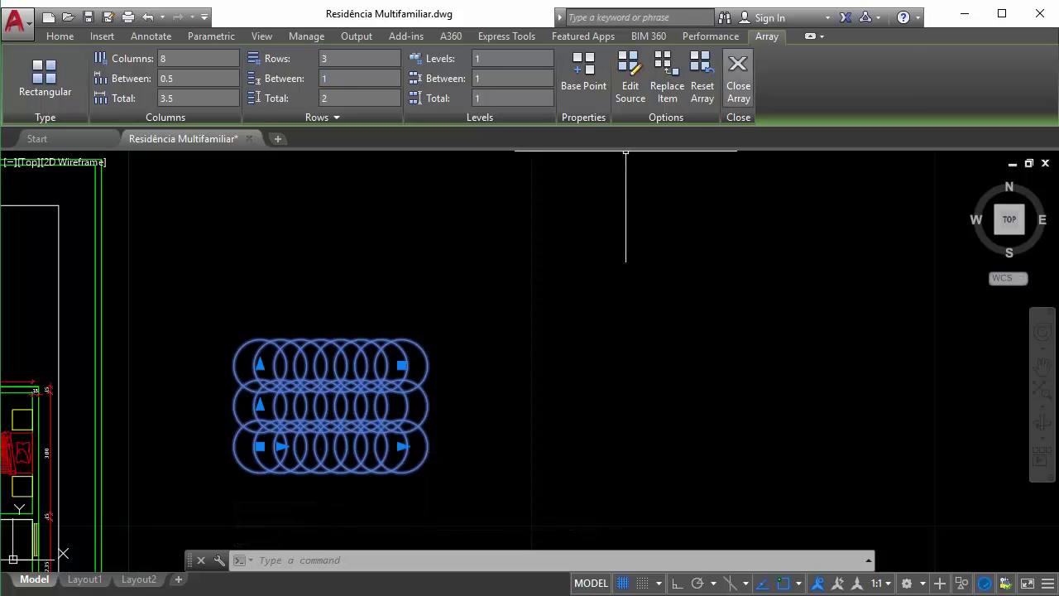
{"action": "left_click", "coordinate": [731, 82]}
{"action": "left_click", "coordinate": [725, 86]}
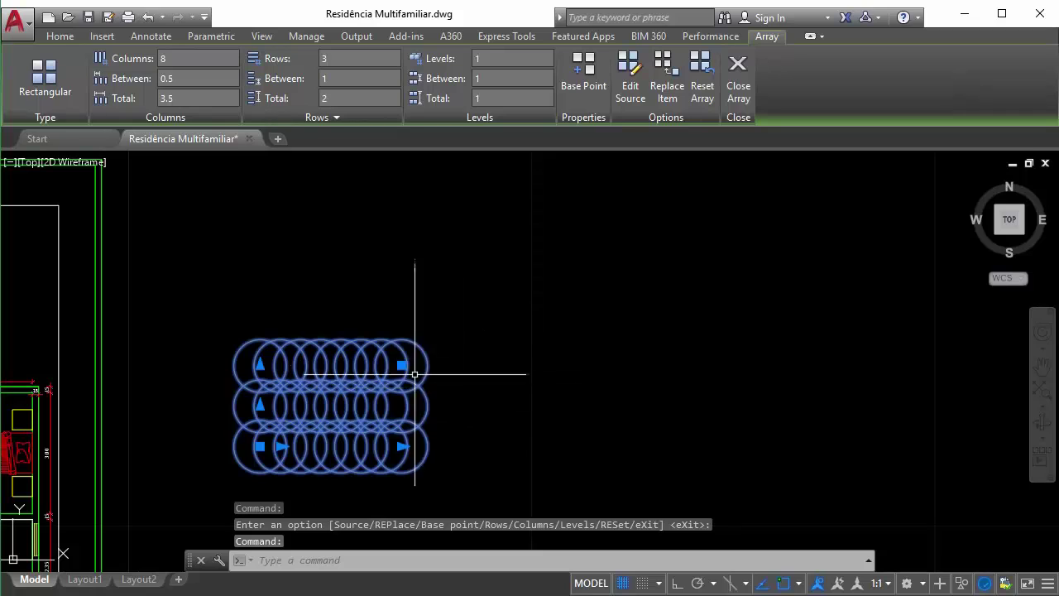
Delete the rectangular circle array and draw a new single circle in the emptied area.
{"action": "key", "text": "Delete"}
{"action": "left_click", "coordinate": [97, 71]}
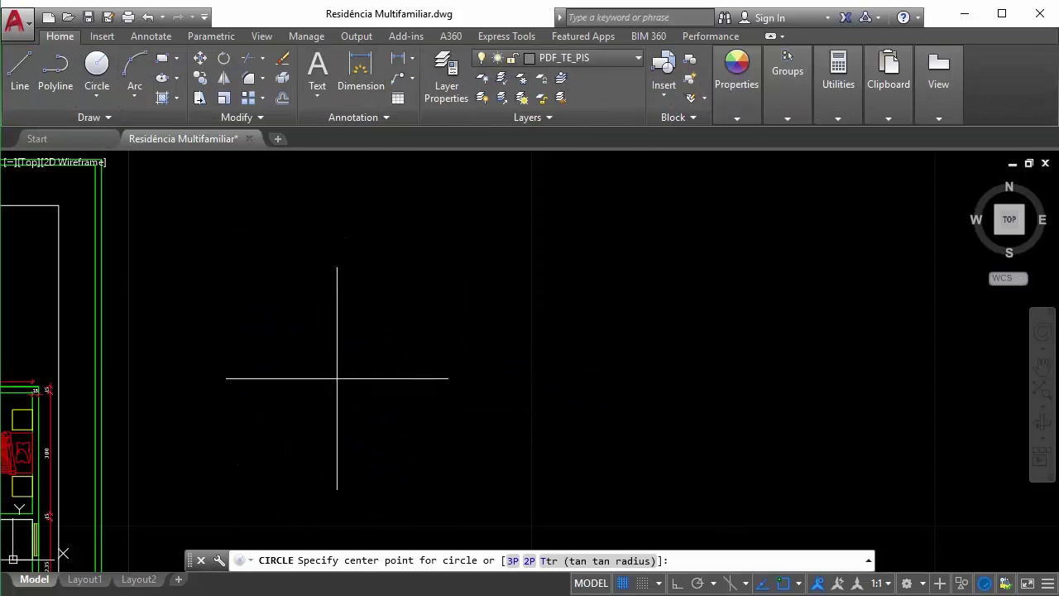
{"action": "left_click", "coordinate": [337, 378]}
{"action": "left_click", "coordinate": [263, 99]}
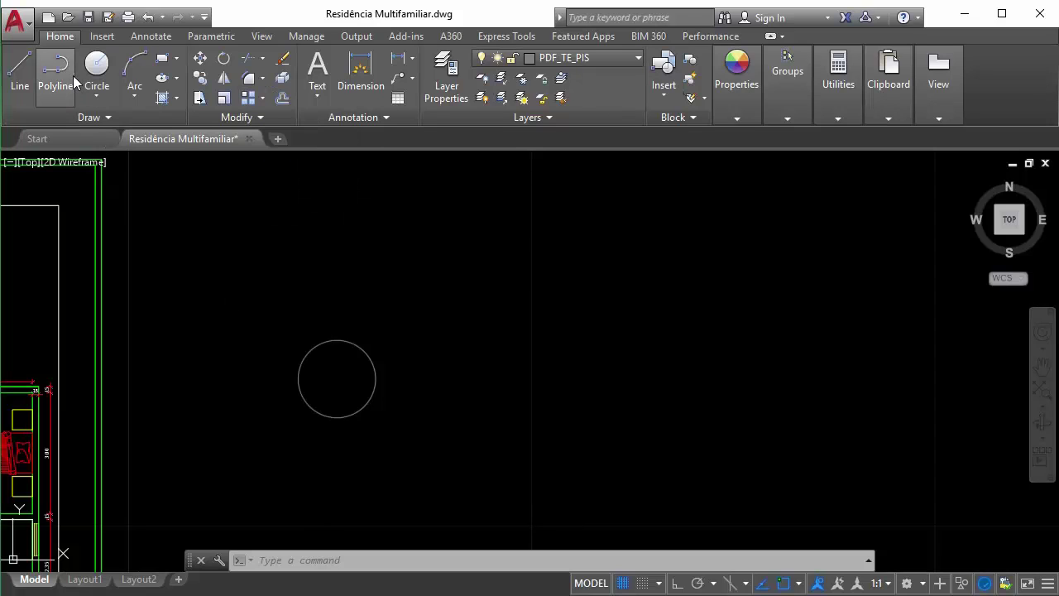
Draw an open wavy spline with four control points, starting at the circle's center and running away from the floor plan.
{"action": "left_click", "coordinate": [132, 97]}
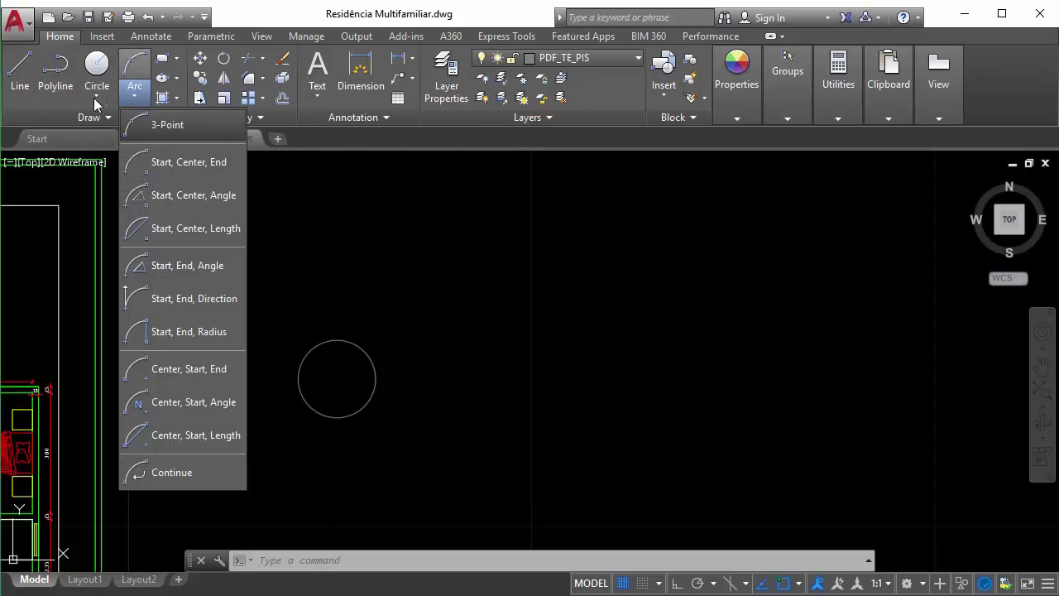
{"action": "left_click", "coordinate": [22, 91]}
{"action": "left_click", "coordinate": [105, 118]}
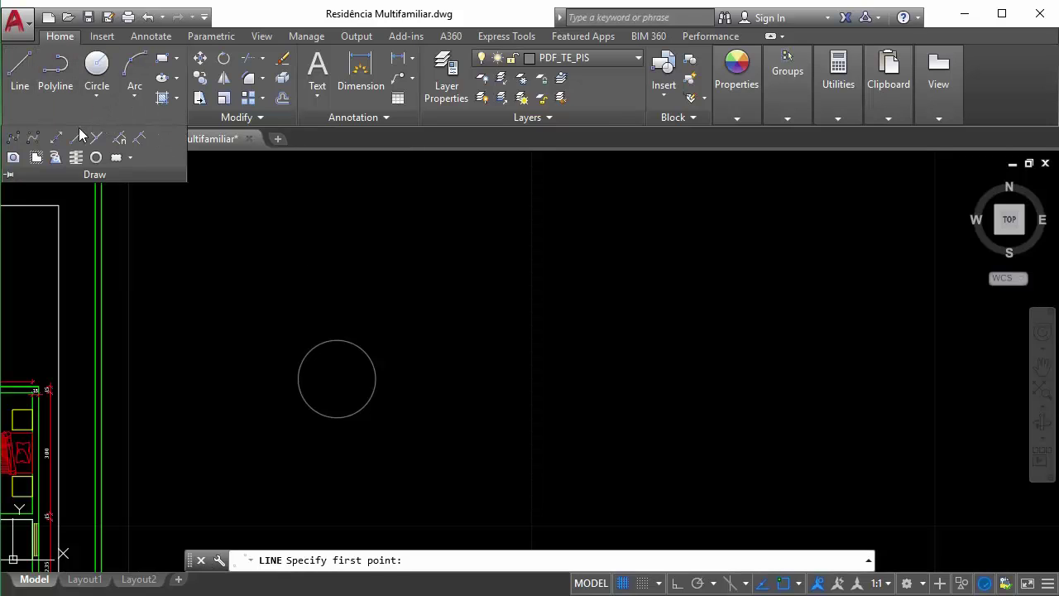
{"action": "left_click", "coordinate": [32, 138]}
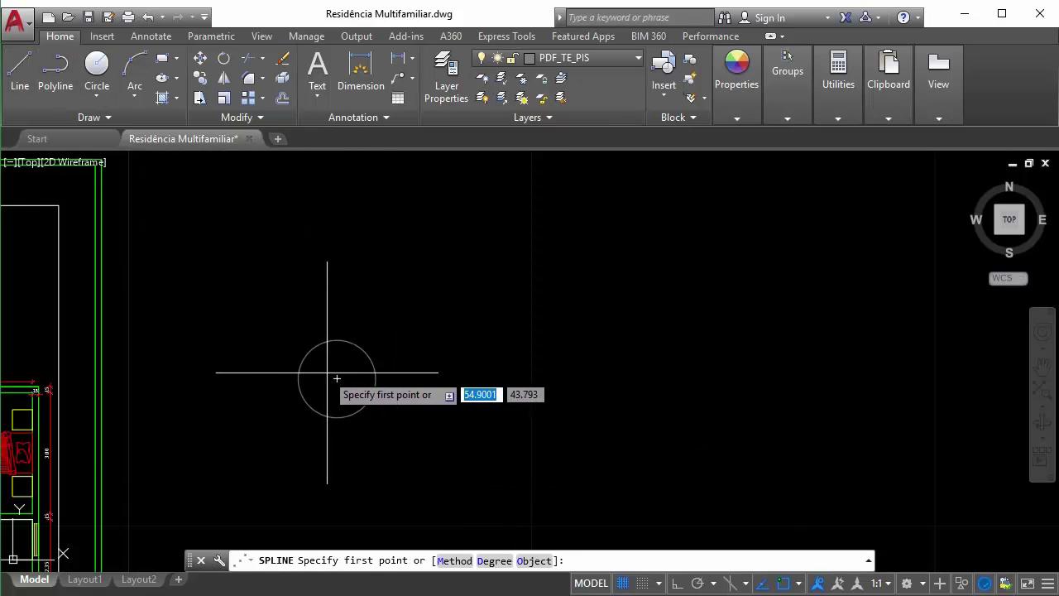
{"action": "left_click", "coordinate": [336, 377]}
{"action": "left_click", "coordinate": [425, 314]}
{"action": "left_click", "coordinate": [593, 397]}
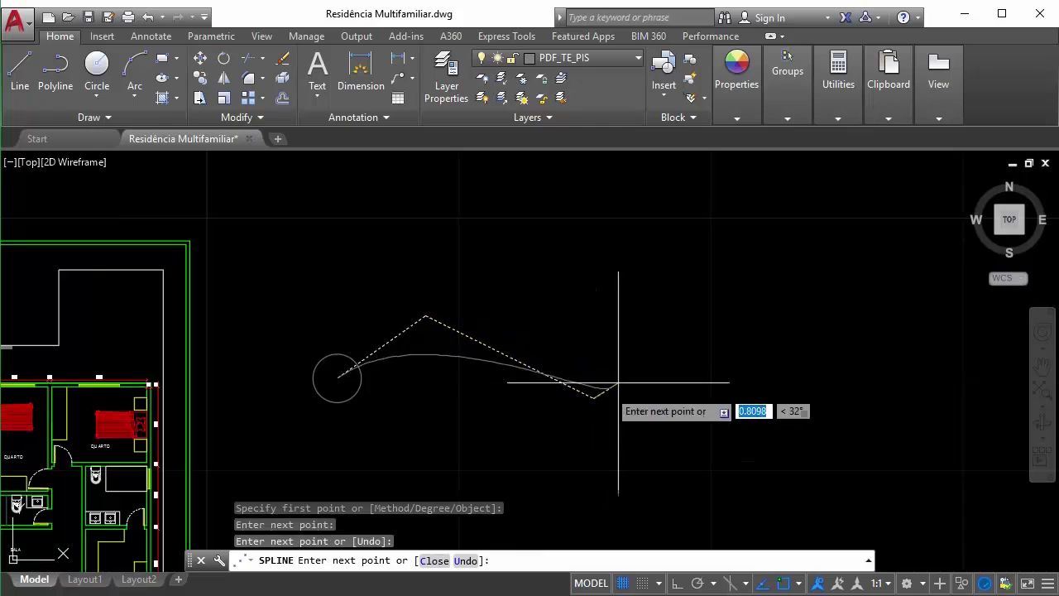
{"action": "left_click", "coordinate": [730, 302]}
{"action": "key", "text": "Return"}
{"action": "middle_click_drag", "start_coordinate": [638, 332], "coordinate": [601, 345]}
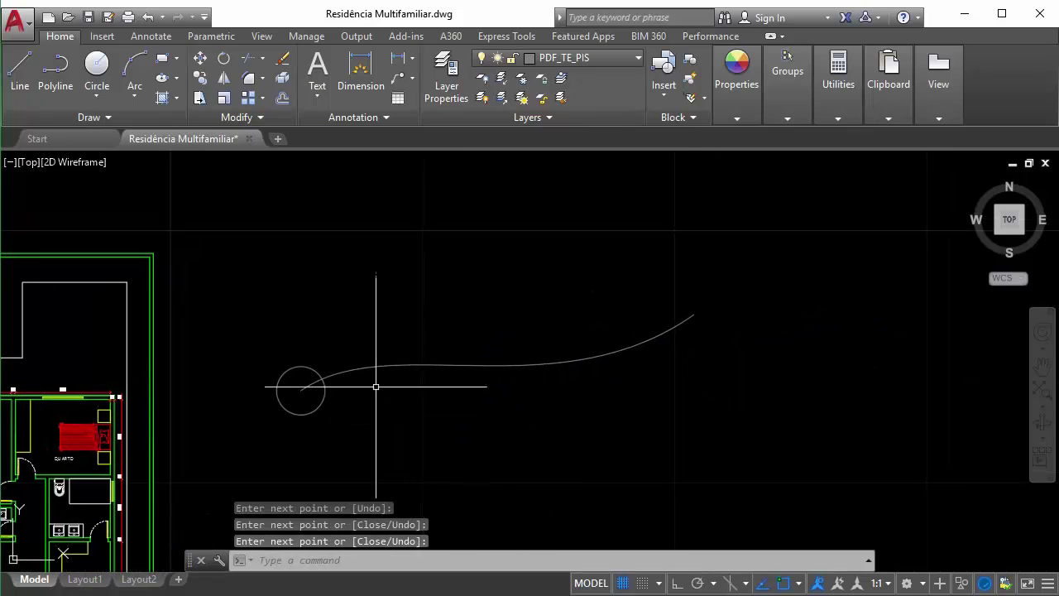
Try to create a path array of the circle along the spline.
{"action": "left_click", "coordinate": [253, 100]}
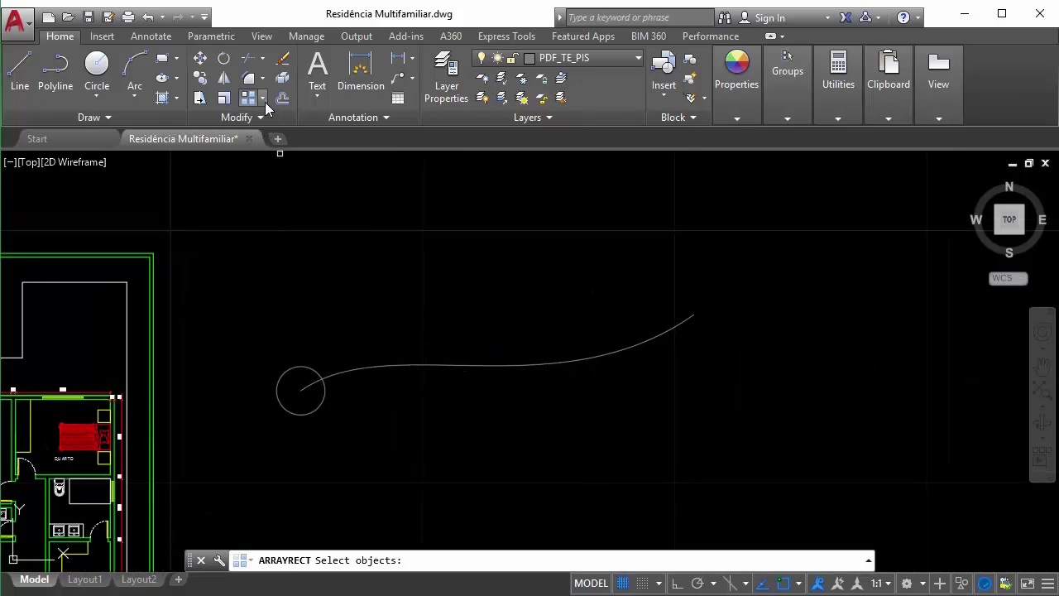
{"action": "left_click", "coordinate": [263, 99]}
{"action": "left_click", "coordinate": [283, 155]}
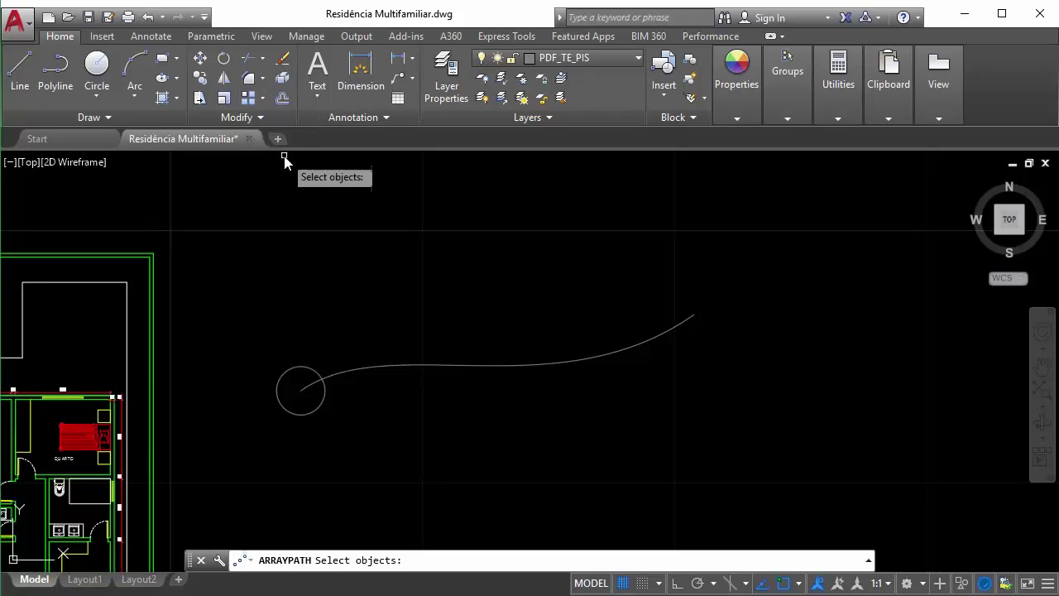
{"action": "left_click", "coordinate": [324, 388]}
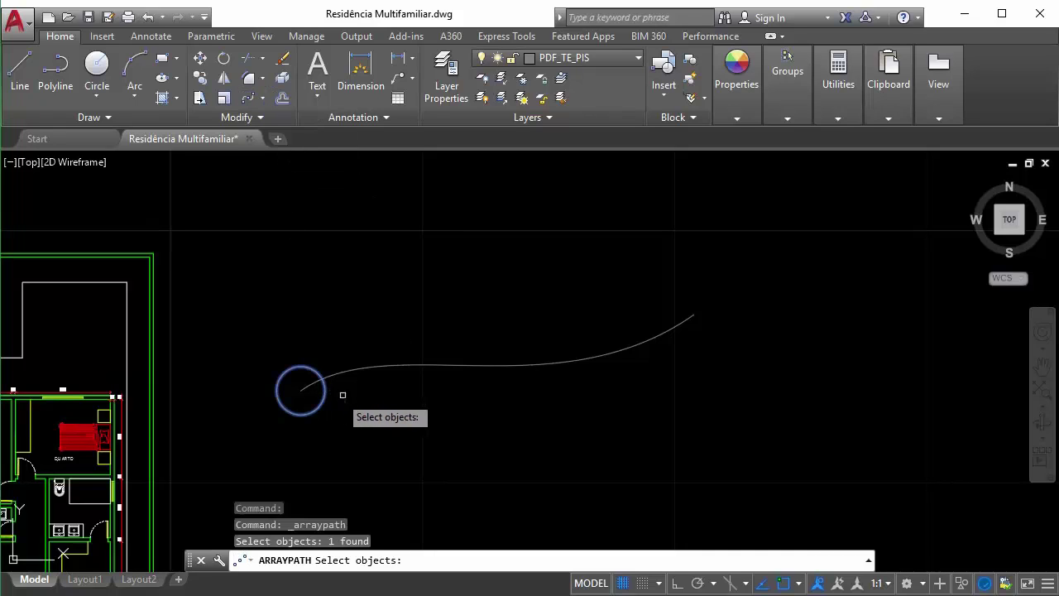
{"action": "left_click", "coordinate": [383, 364]}
{"action": "key", "text": "Return"}
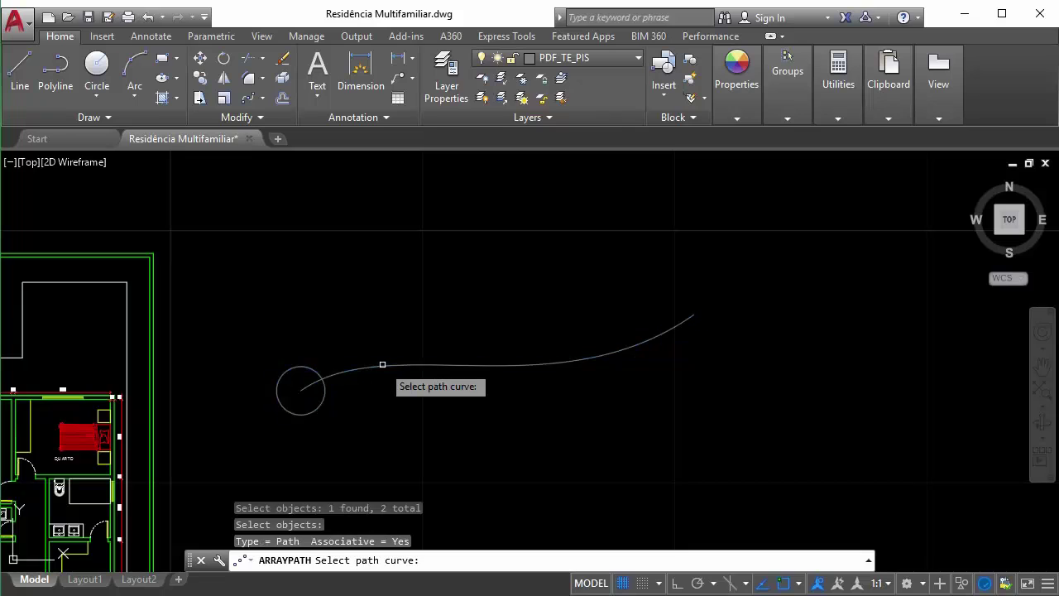
{"action": "middle_click_drag", "start_coordinate": [439, 331], "coordinate": [347, 365]}
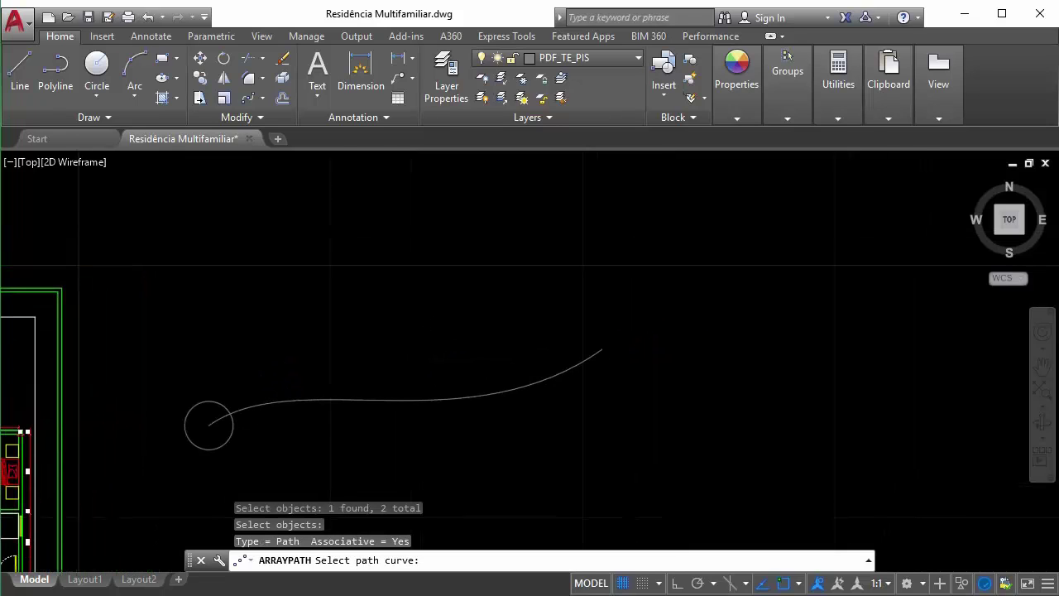
{"action": "left_click", "coordinate": [247, 415]}
{"action": "left_click", "coordinate": [235, 424]}
{"action": "left_click", "coordinate": [229, 425]}
{"action": "key", "text": "Escape"}
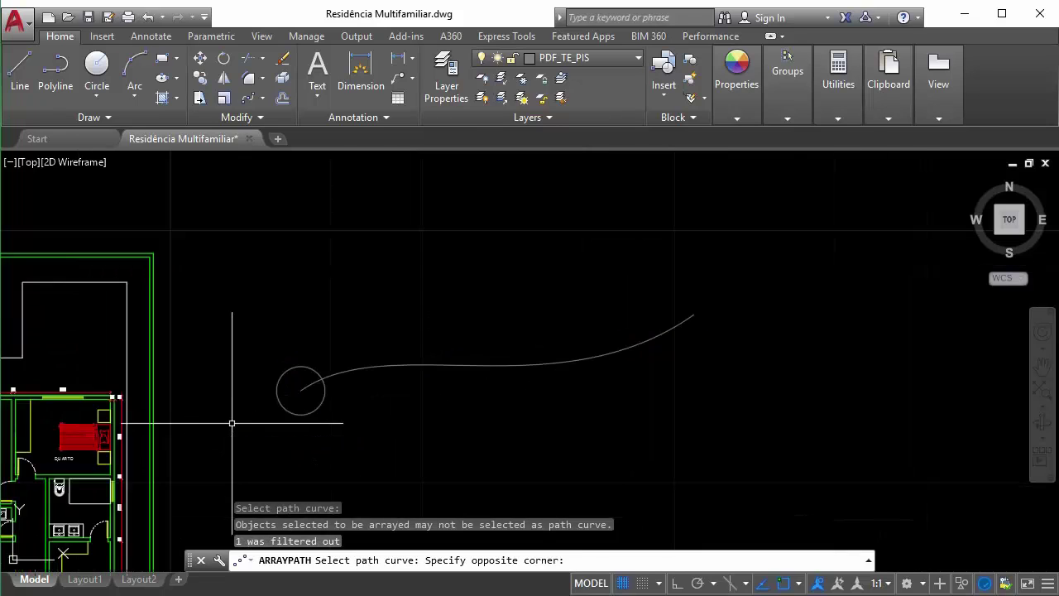
Create a path array of the circle along the spline and undo it.
{"action": "key", "text": "Return"}
{"action": "left_click", "coordinate": [326, 394]}
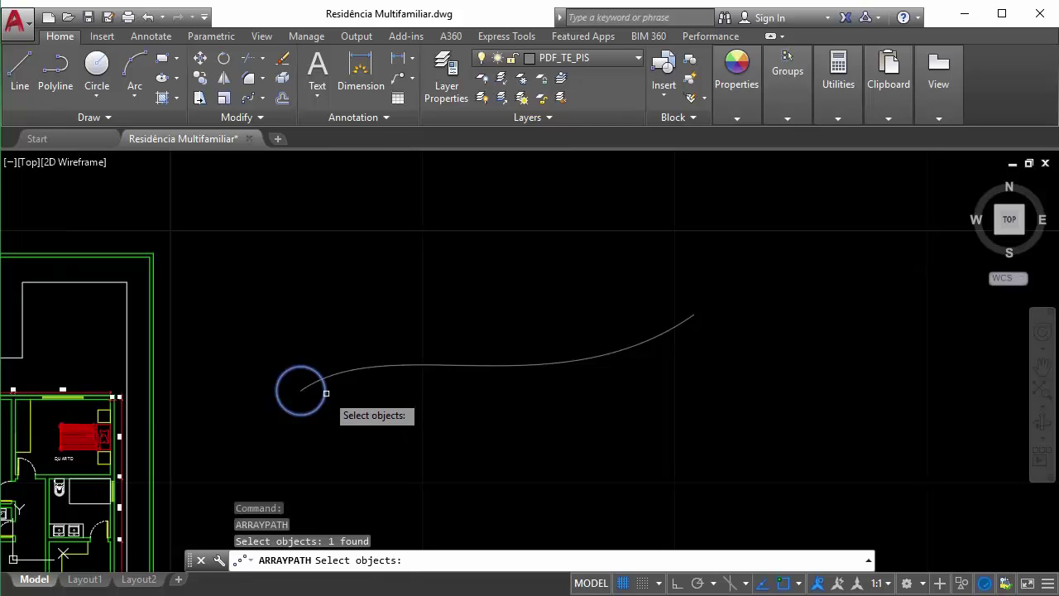
{"action": "key", "text": "Return"}
{"action": "left_click", "coordinate": [358, 376]}
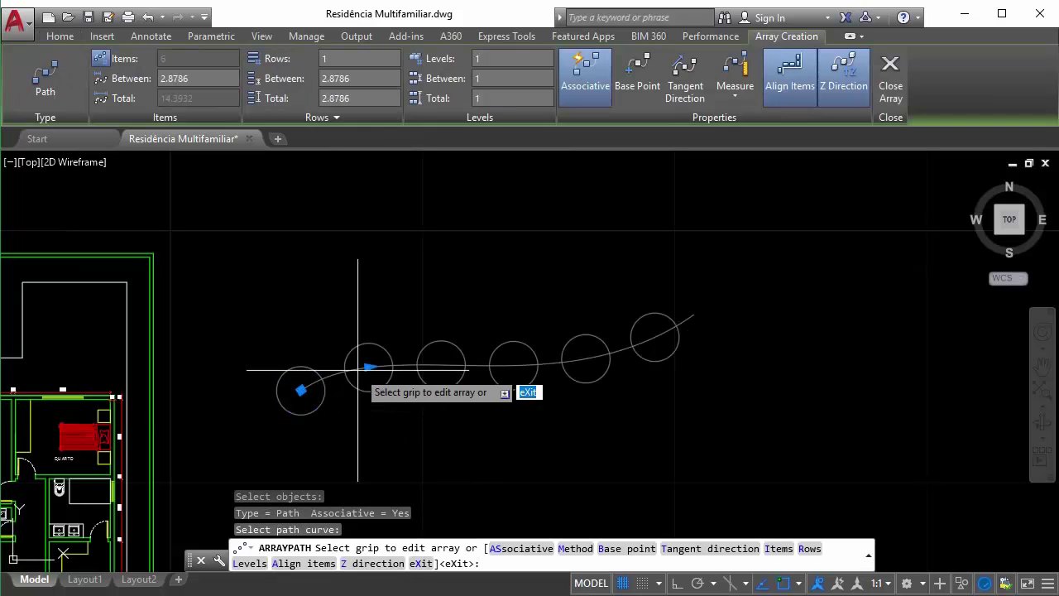
{"action": "middle_click_drag", "start_coordinate": [378, 297], "coordinate": [309, 309]}
{"action": "key", "text": "Escape"}
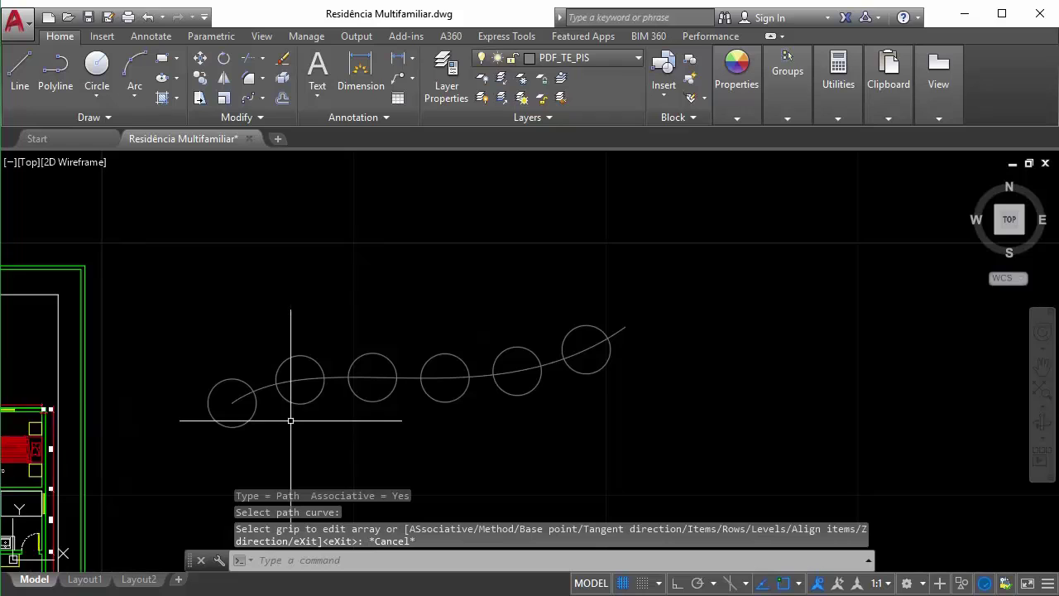
{"action": "key", "text": "ctrl+z"}
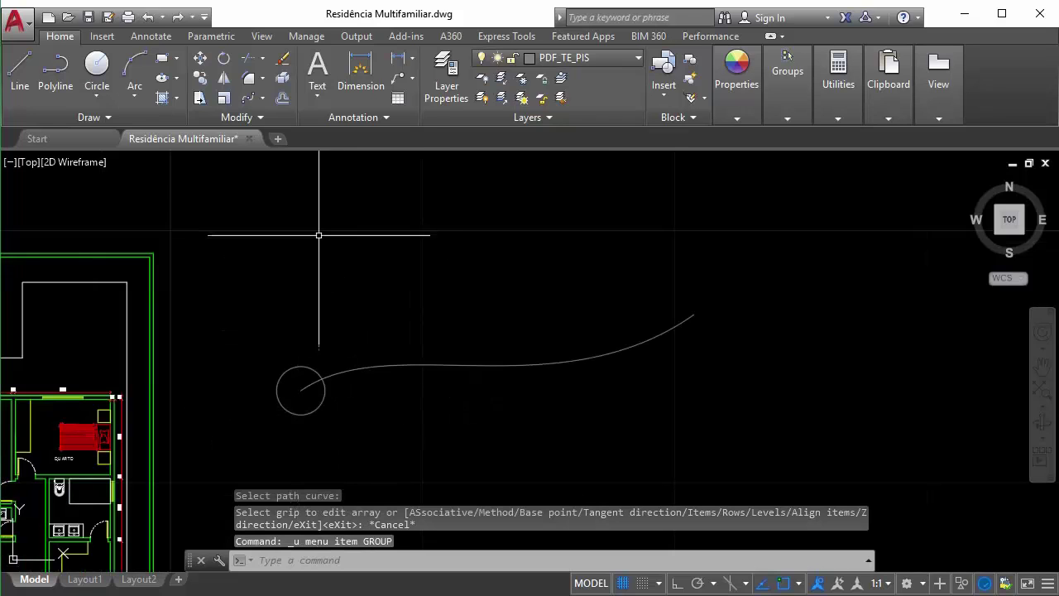
Create a path array of the circle along the wavy spline.
{"action": "left_click", "coordinate": [249, 98]}
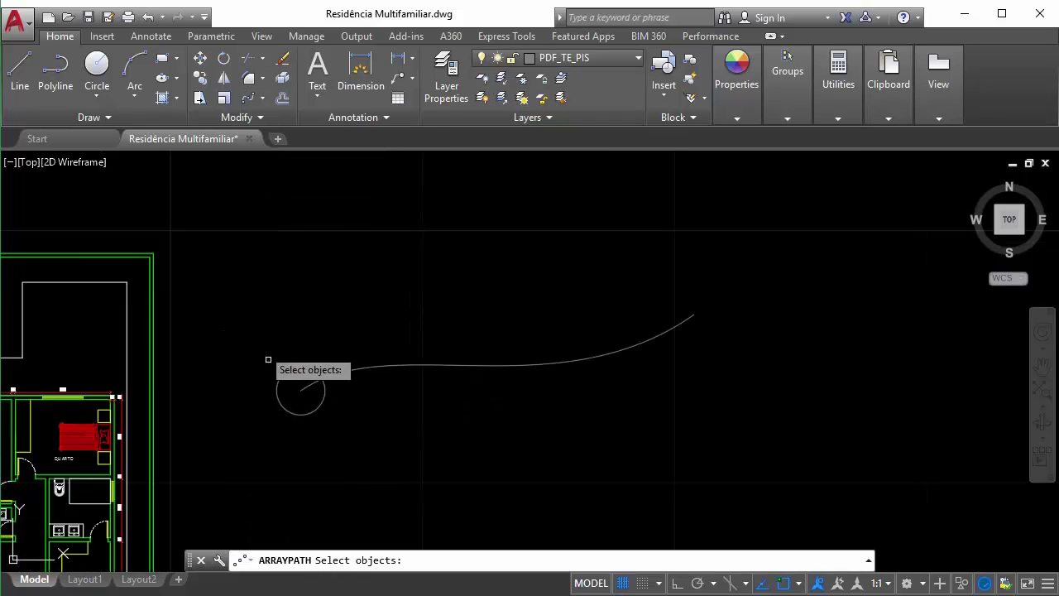
{"action": "left_click", "coordinate": [311, 367]}
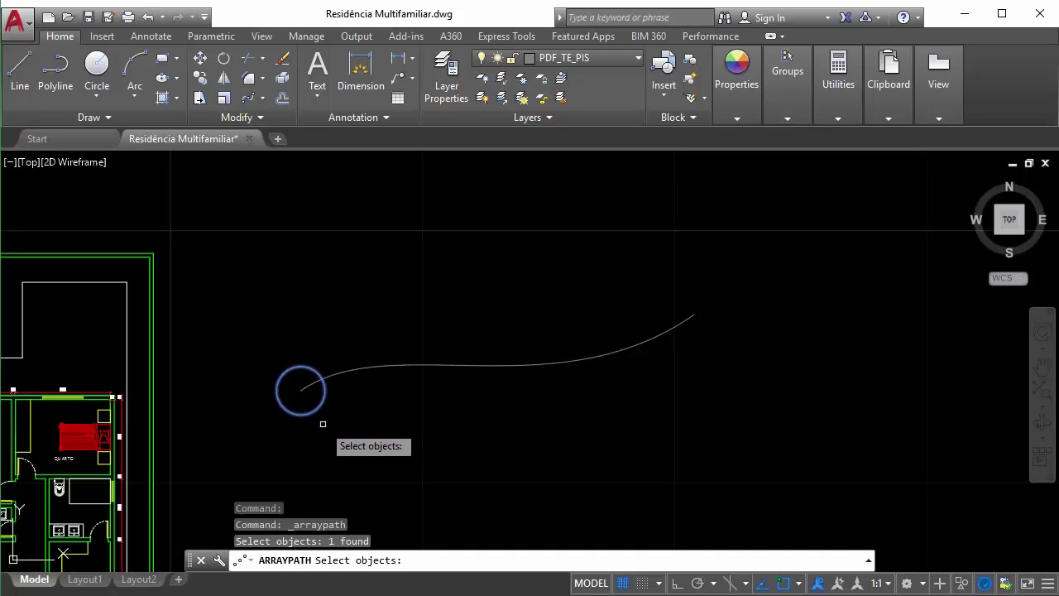
{"action": "key", "text": "Return"}
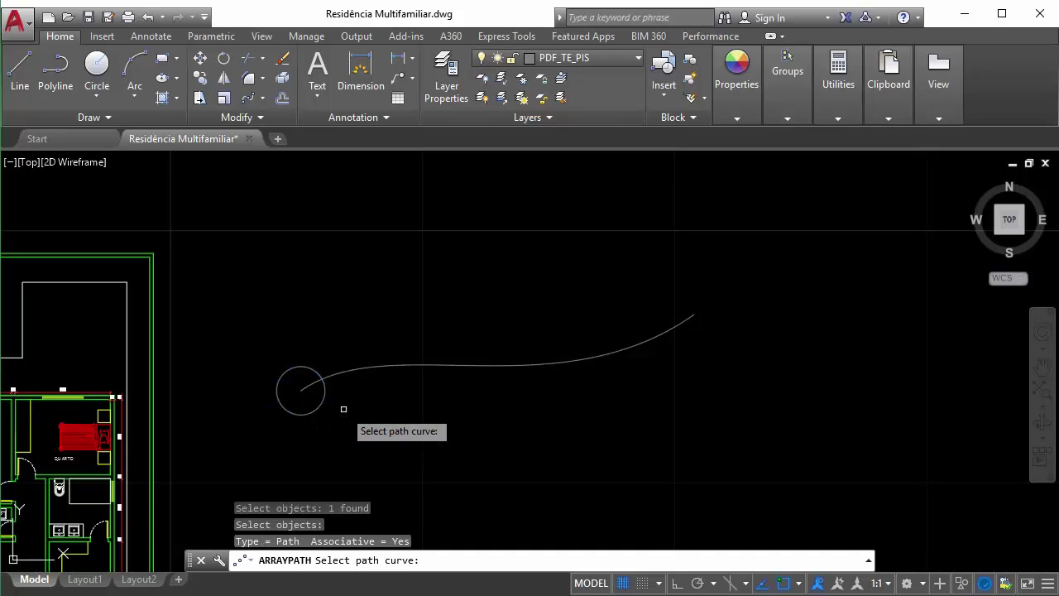
{"action": "left_click", "coordinate": [353, 366]}
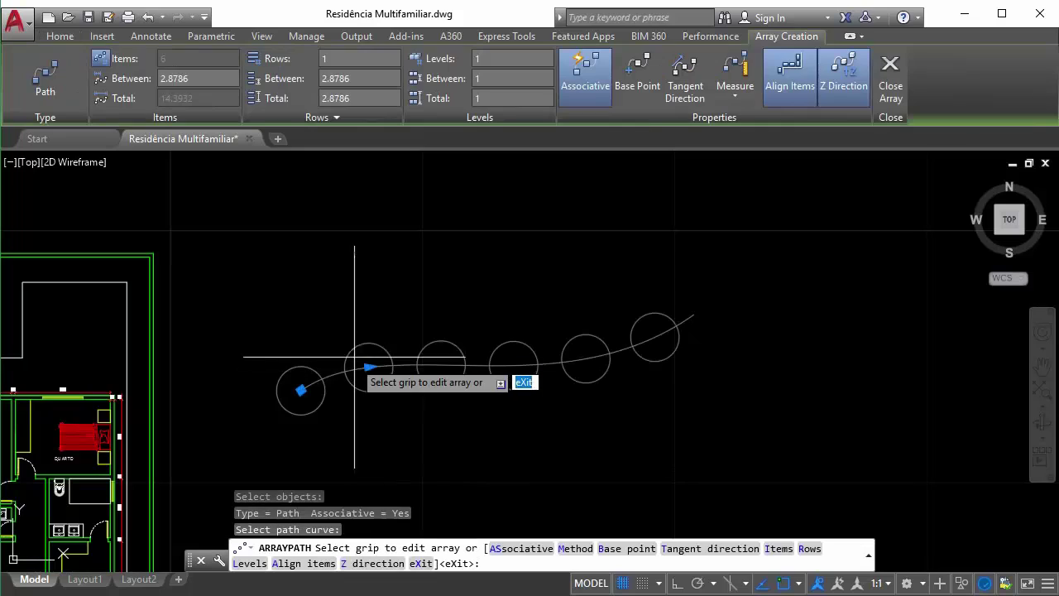
{"action": "middle_click_drag", "start_coordinate": [433, 329], "coordinate": [383, 368]}
{"action": "key", "text": "Escape"}
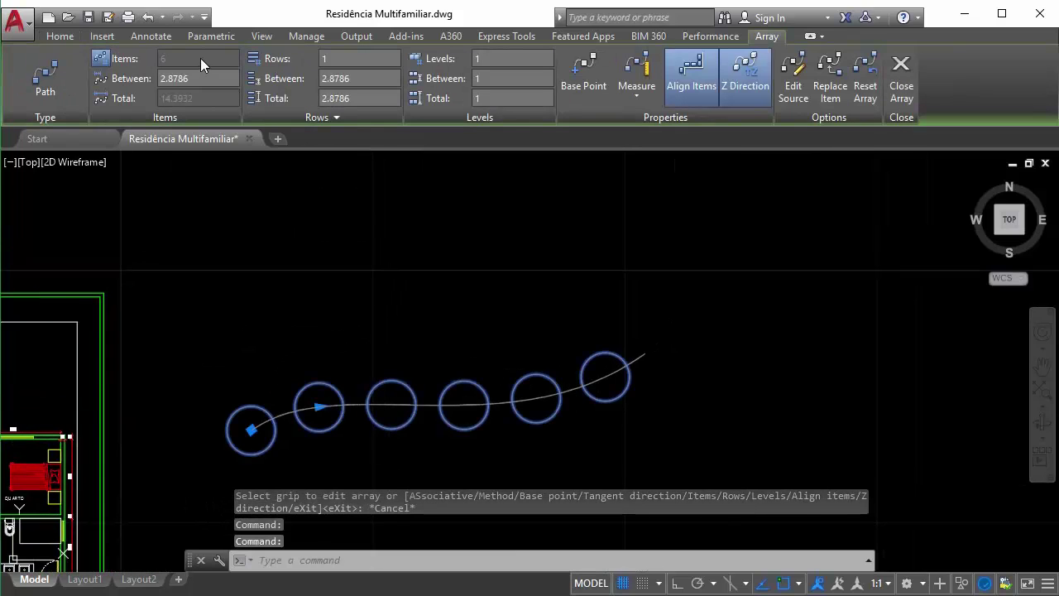
Try item spacings of 3, 1 and 0.5 on the path array along the spline.
{"action": "left_click", "coordinate": [187, 78]}
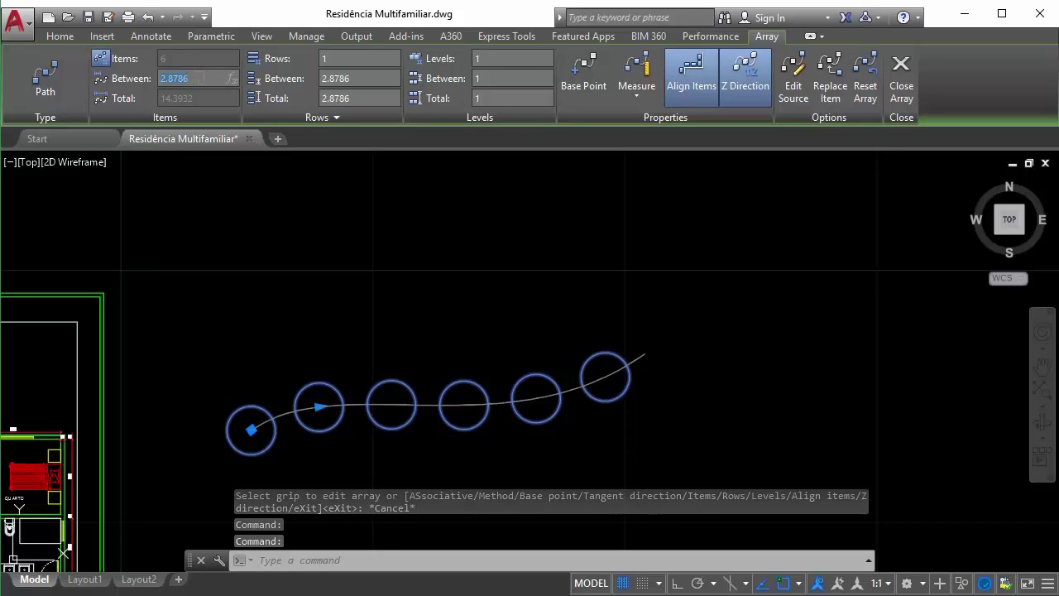
{"action": "type", "text": "3"}
{"action": "key", "text": "Return"}
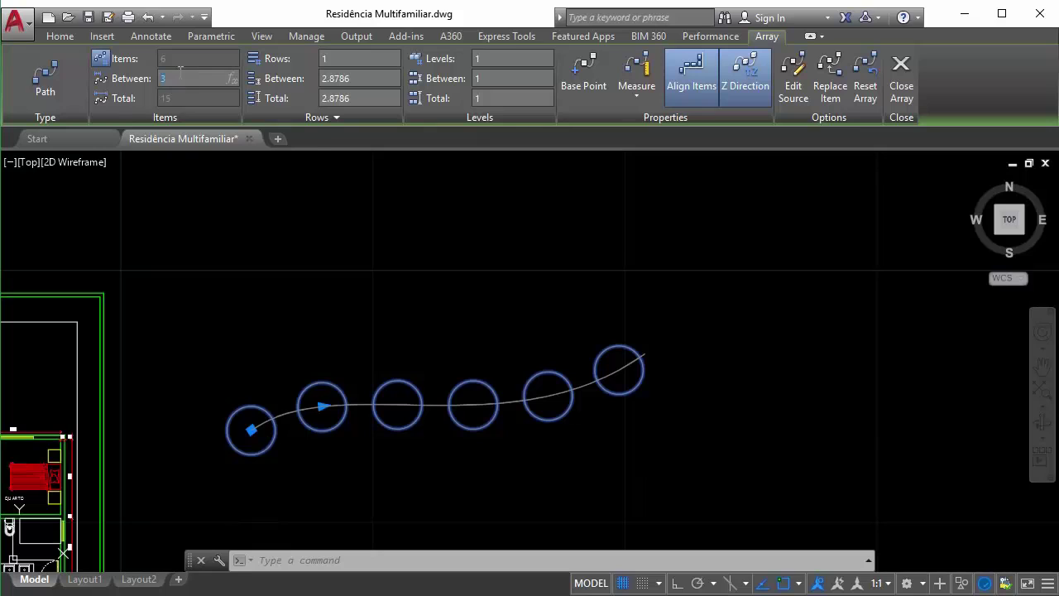
{"action": "type", "text": "1"}
{"action": "key", "text": "Return"}
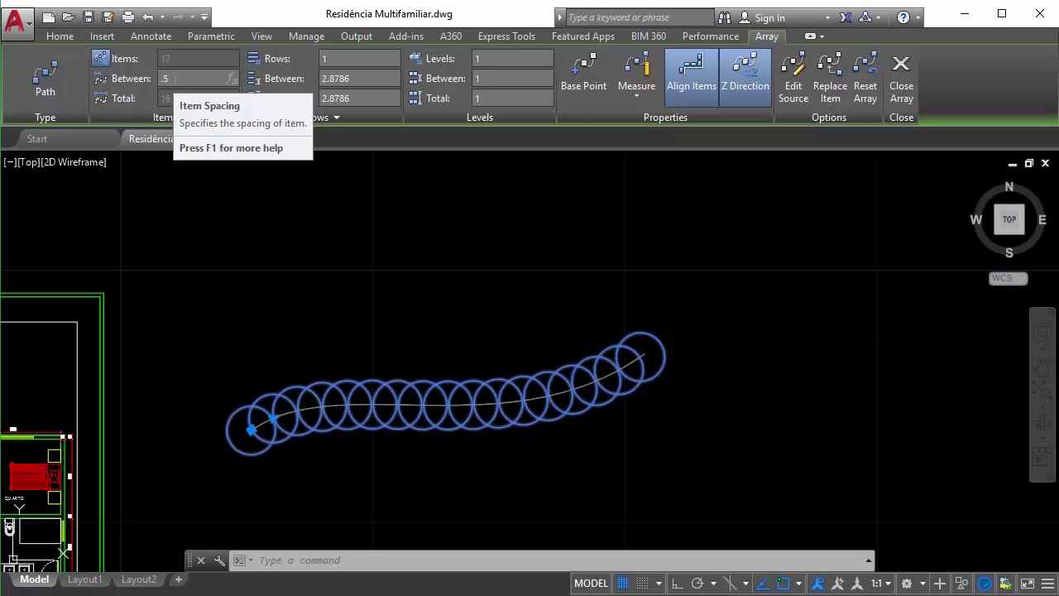
{"action": "key", "text": "Return"}
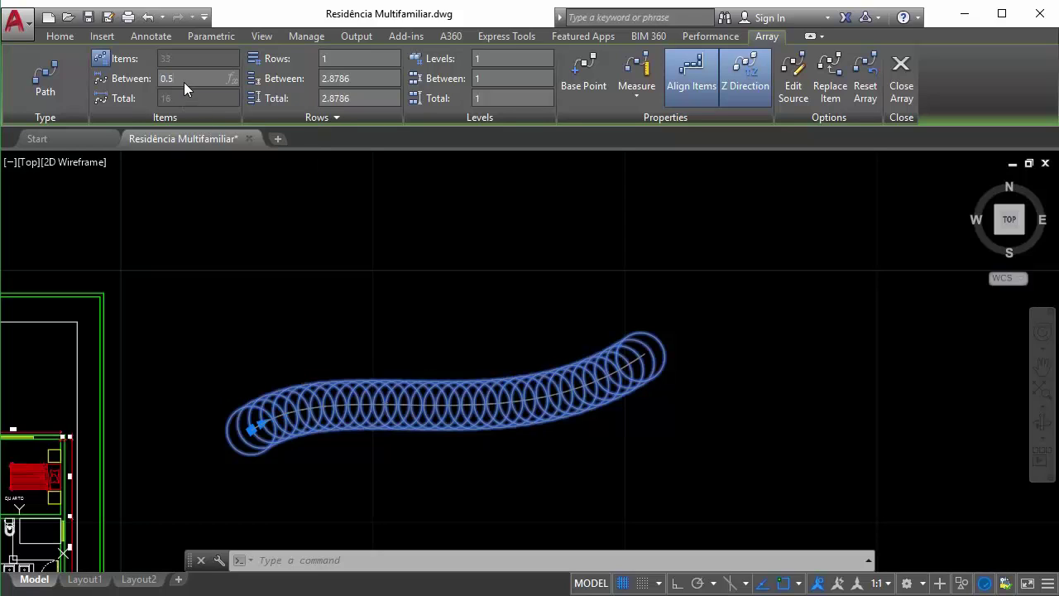
Set the item spacing of the spline's path array to 5 and finish editing it.
{"action": "type", "text": "5"}
{"action": "key", "text": "Return"}
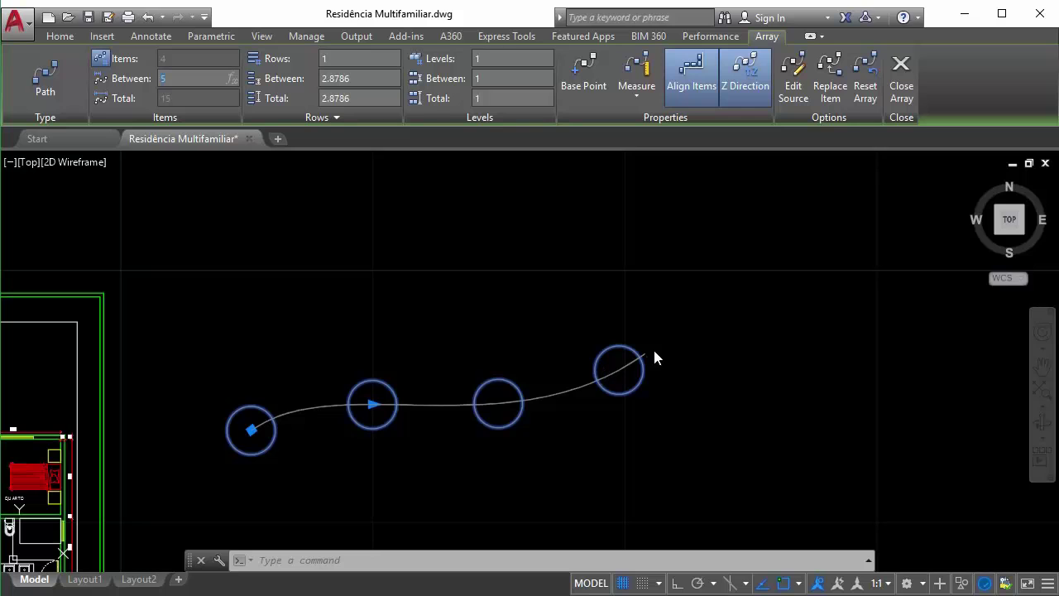
{"action": "left_click", "coordinate": [470, 424]}
{"action": "key", "text": "Escape"}
Draw a wide three-point arc, curving upward, in the empty area beyond the free end of the spline array.
{"action": "middle_click_drag", "start_coordinate": [456, 456], "coordinate": [395, 417]}
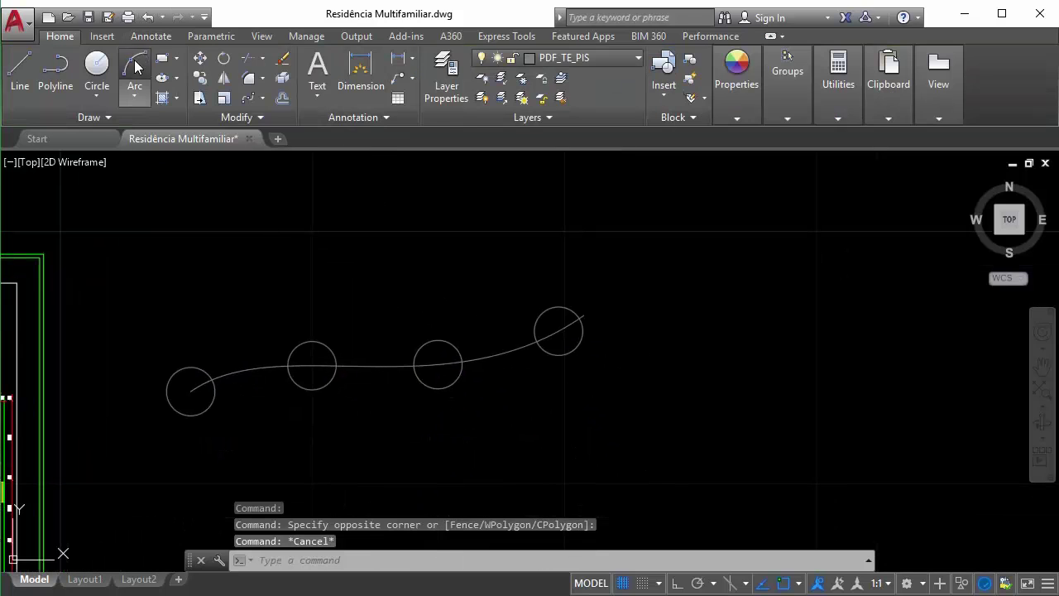
{"action": "left_click", "coordinate": [134, 67]}
{"action": "scroll", "coordinate": [560, 438], "scroll_direction": "down", "scroll_amount": 2}
{"action": "left_click", "coordinate": [586, 473]}
{"action": "left_click", "coordinate": [608, 436]}
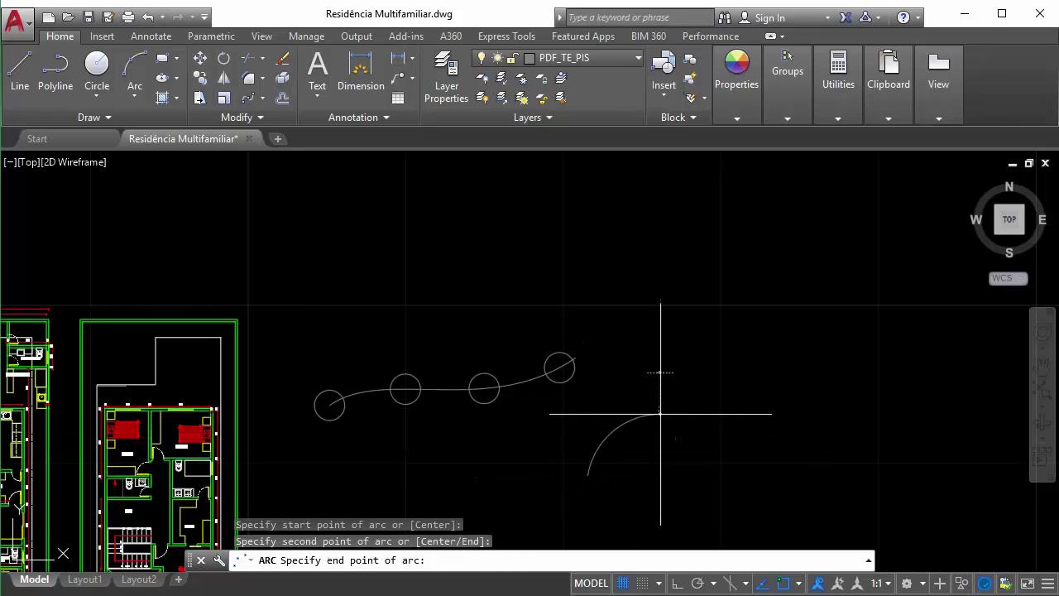
{"action": "left_click", "coordinate": [833, 484]}
{"action": "key", "text": "Escape"}
{"action": "left_click", "coordinate": [332, 417]}
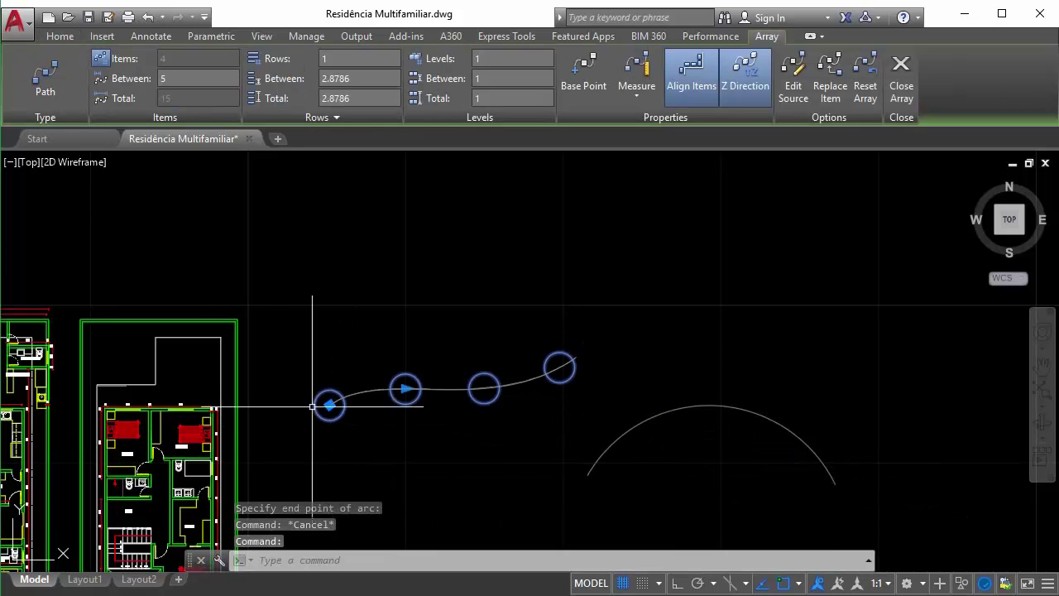
{"action": "key", "text": "Escape"}
Draw a circle with a radius of about 1.19 beside the starting end of the arc.
{"action": "left_click", "coordinate": [97, 68]}
{"action": "scroll", "coordinate": [736, 470], "scroll_direction": "up", "scroll_amount": 3}
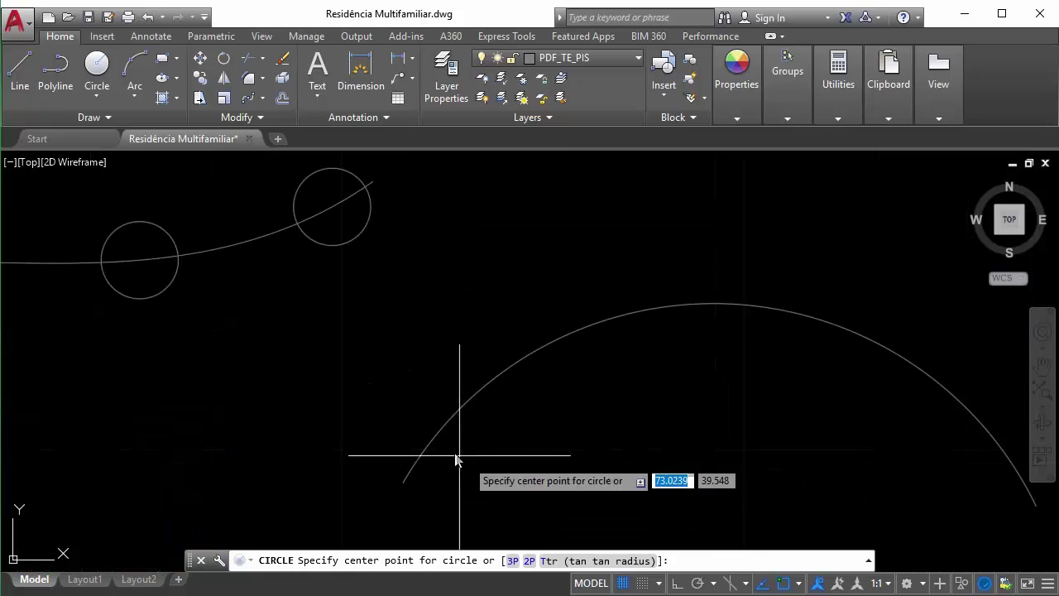
{"action": "left_click", "coordinate": [360, 400]}
{"action": "left_click", "coordinate": [317, 368]}
{"action": "scroll", "coordinate": [346, 424], "scroll_direction": "down", "scroll_amount": 3}
{"action": "scroll", "coordinate": [385, 420], "scroll_direction": "up", "scroll_amount": 4}
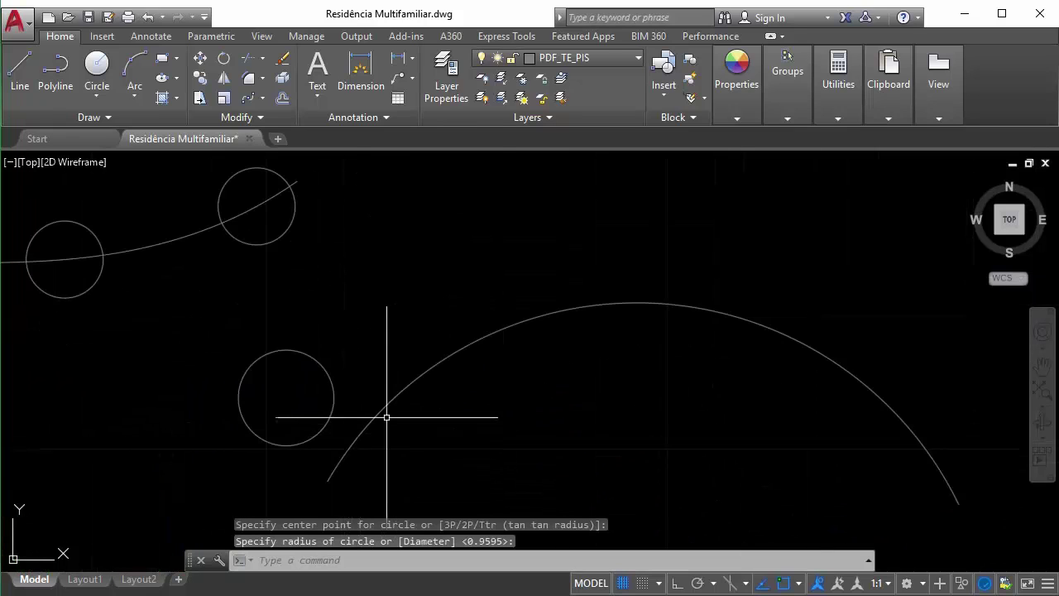
Create a path array of the new circle along the arc.
{"action": "scroll", "coordinate": [320, 454], "scroll_direction": "down", "scroll_amount": 2}
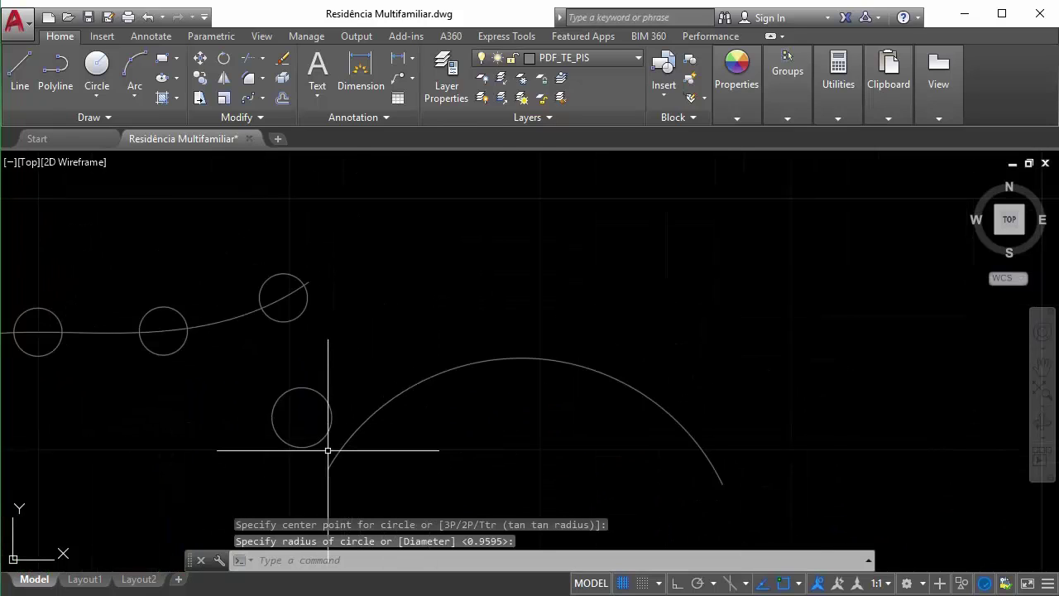
{"action": "left_click", "coordinate": [248, 99]}
{"action": "left_click", "coordinate": [330, 407]}
{"action": "key", "text": "Return"}
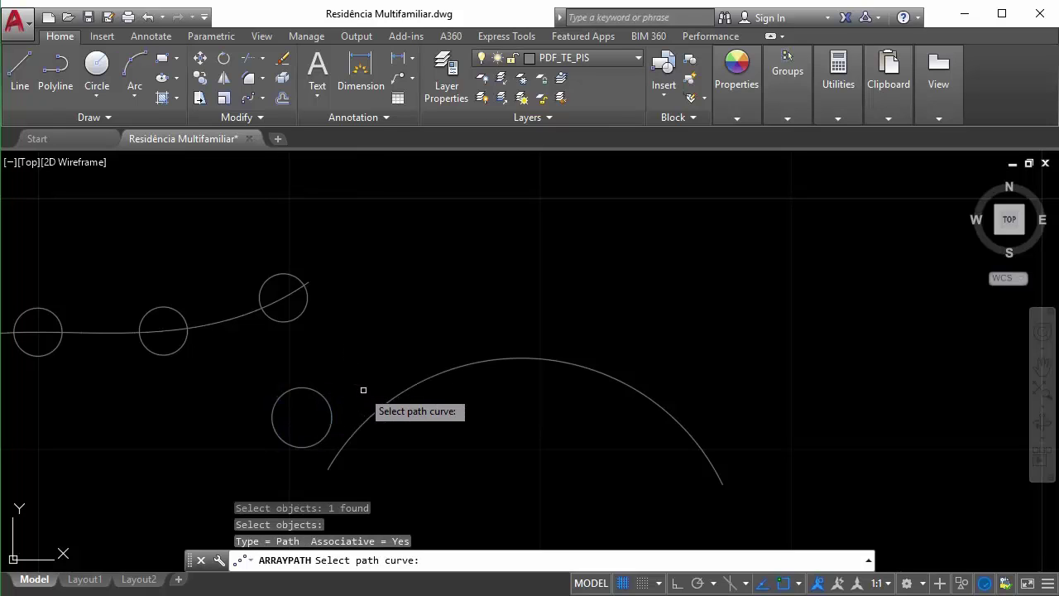
{"action": "left_click", "coordinate": [386, 404]}
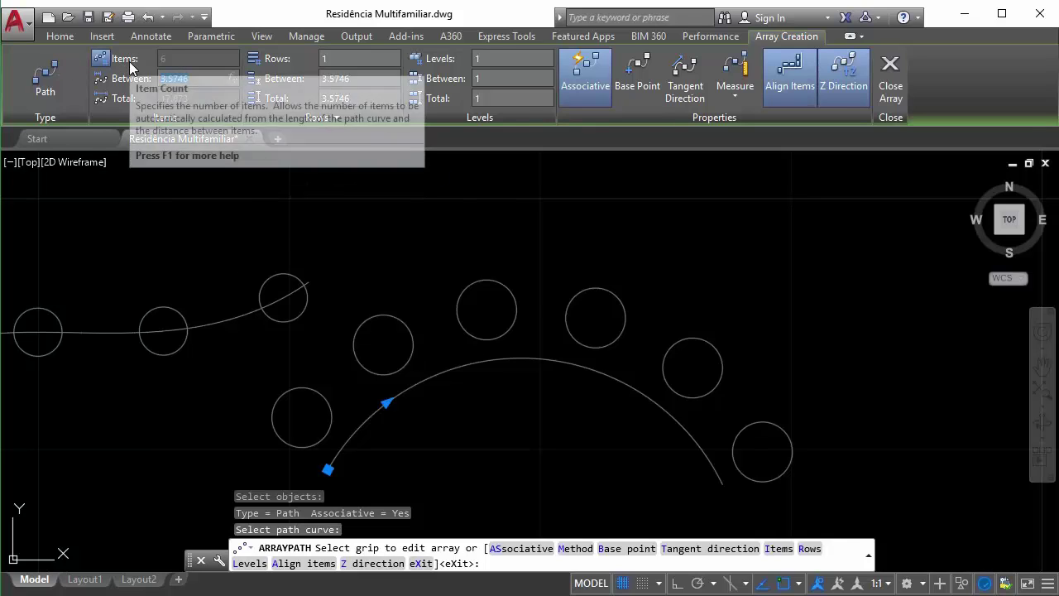
Set the item spacing of the arc's path array to 6, change it to 3, and close the array.
{"action": "key", "text": "Return"}
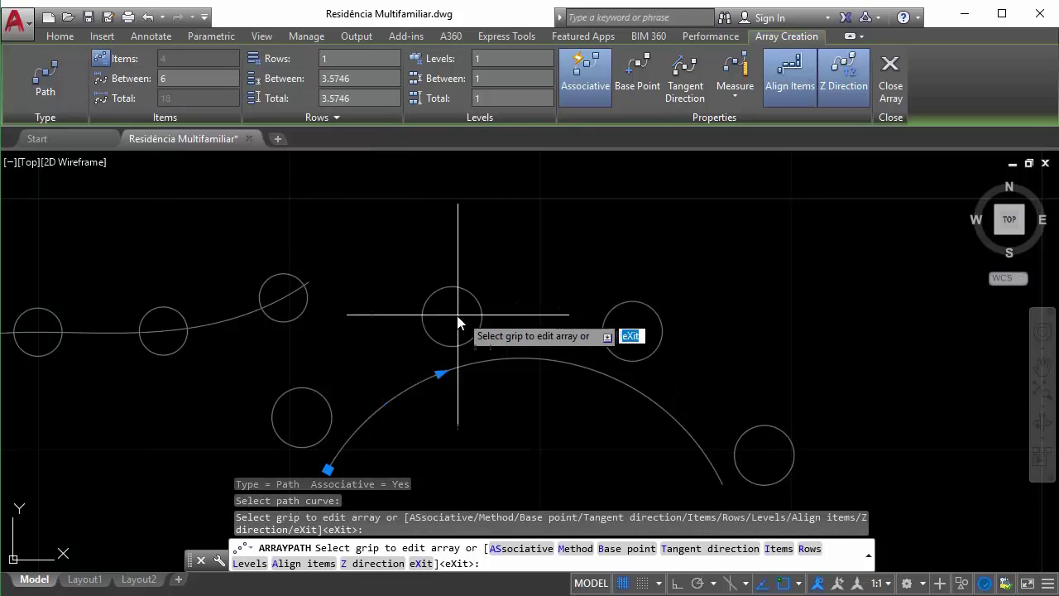
{"action": "scroll", "coordinate": [475, 332], "scroll_direction": "down", "scroll_amount": 3}
{"action": "scroll", "coordinate": [508, 371], "scroll_direction": "up", "scroll_amount": 3}
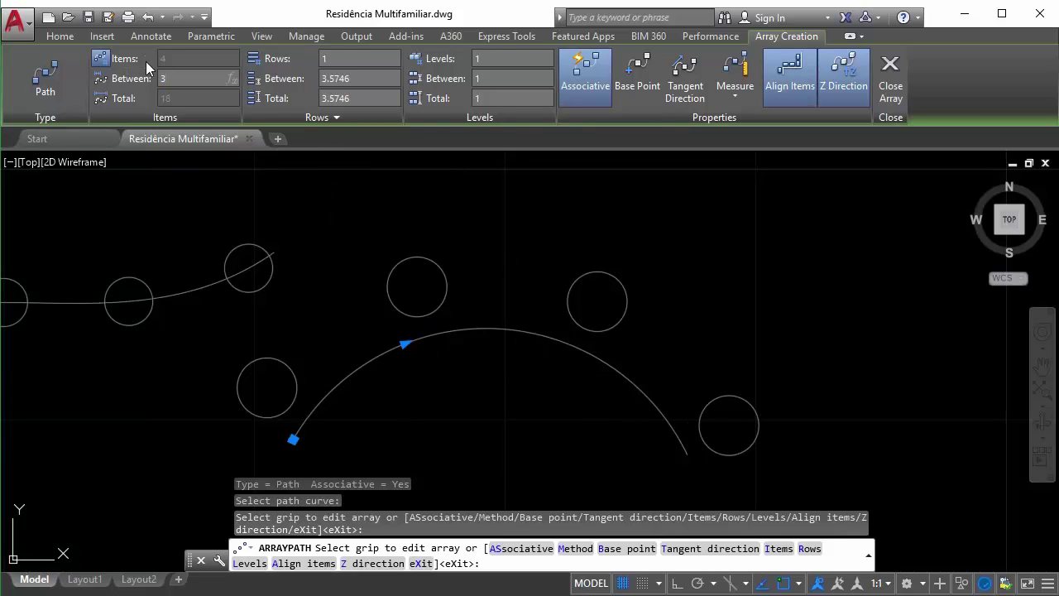
{"action": "key", "text": "Return"}
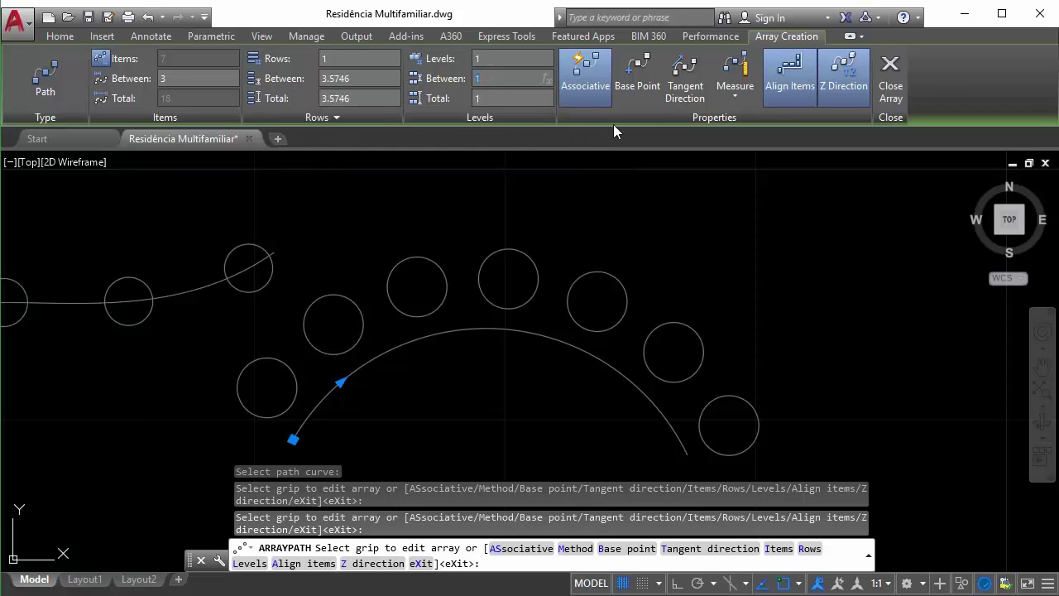
{"action": "left_click", "coordinate": [900, 78]}
{"action": "scroll", "coordinate": [418, 318], "scroll_direction": "down", "scroll_amount": 4}
{"action": "key", "text": "Escape"}
Delete both circle path arrays together with the spline and the arc.
{"action": "left_click", "coordinate": [422, 335]}
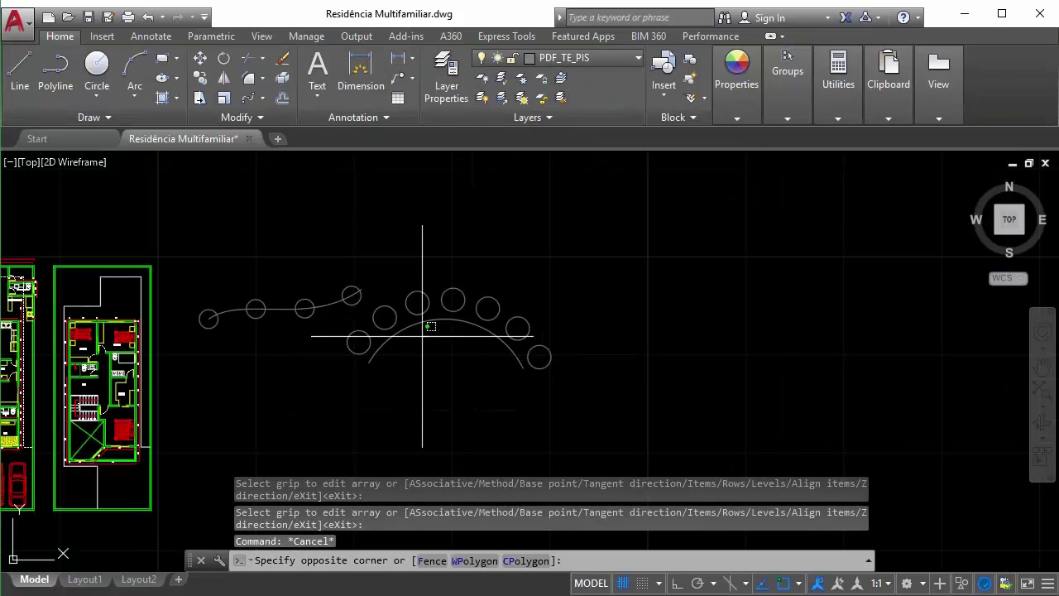
{"action": "left_click", "coordinate": [255, 285]}
{"action": "key", "text": "Delete"}
Draw a single small circle in the emptied area beside the floor plan.
{"action": "scroll", "coordinate": [312, 344], "scroll_direction": "up", "scroll_amount": 3}
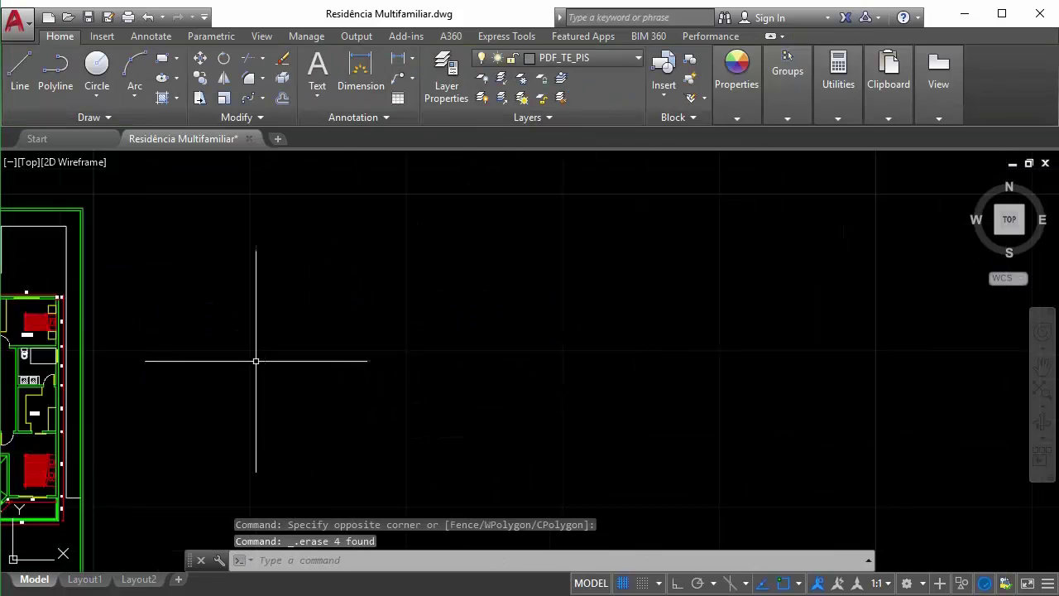
{"action": "scroll", "coordinate": [283, 281], "scroll_direction": "down", "scroll_amount": 2}
{"action": "left_click", "coordinate": [97, 70]}
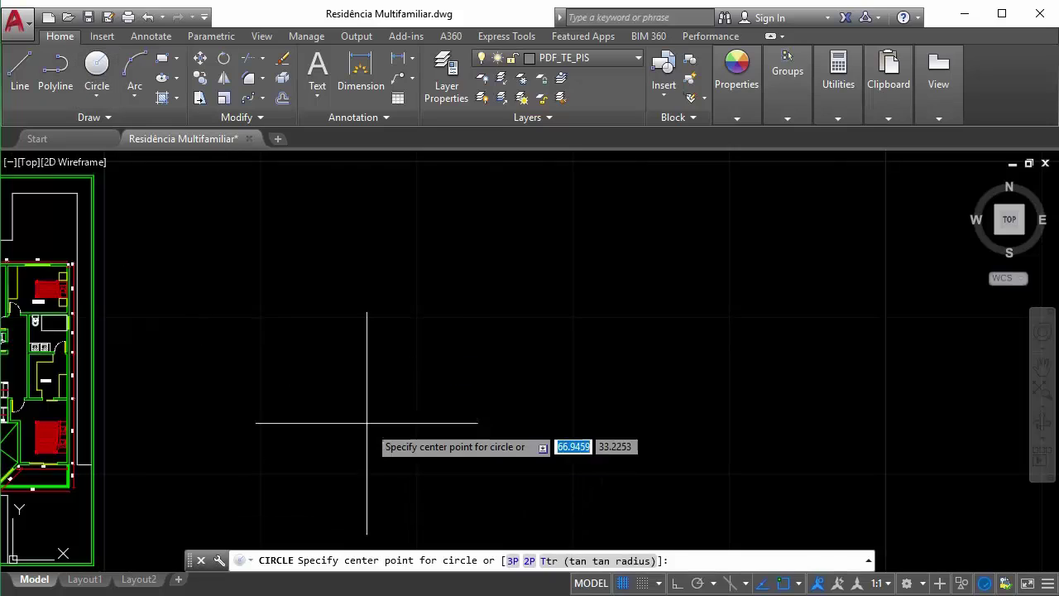
{"action": "left_click", "coordinate": [357, 411]}
{"action": "left_click", "coordinate": [359, 386]}
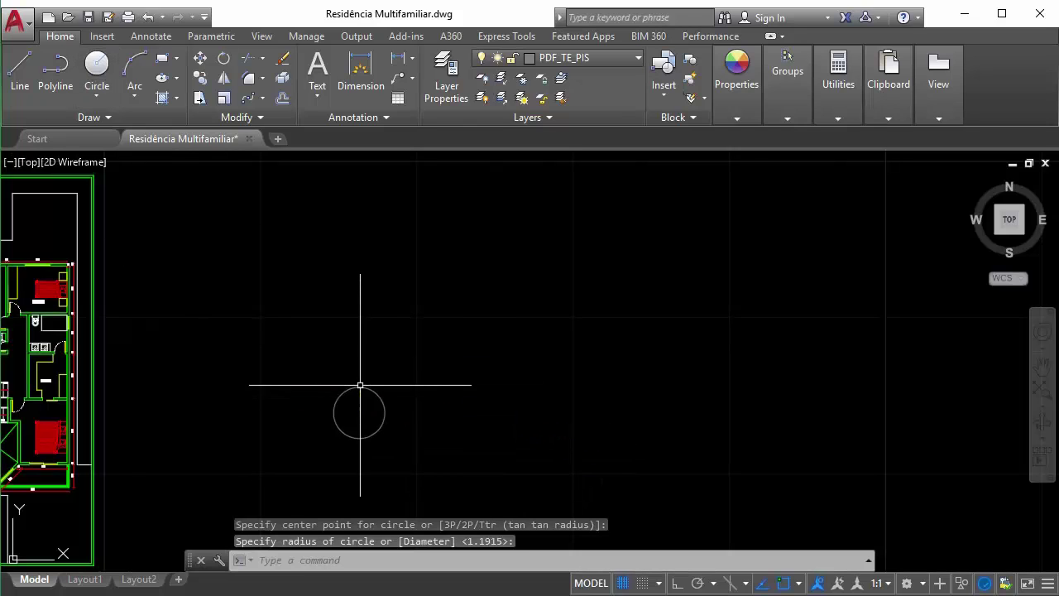
{"action": "left_click", "coordinate": [262, 98]}
{"action": "left_click", "coordinate": [283, 192]}
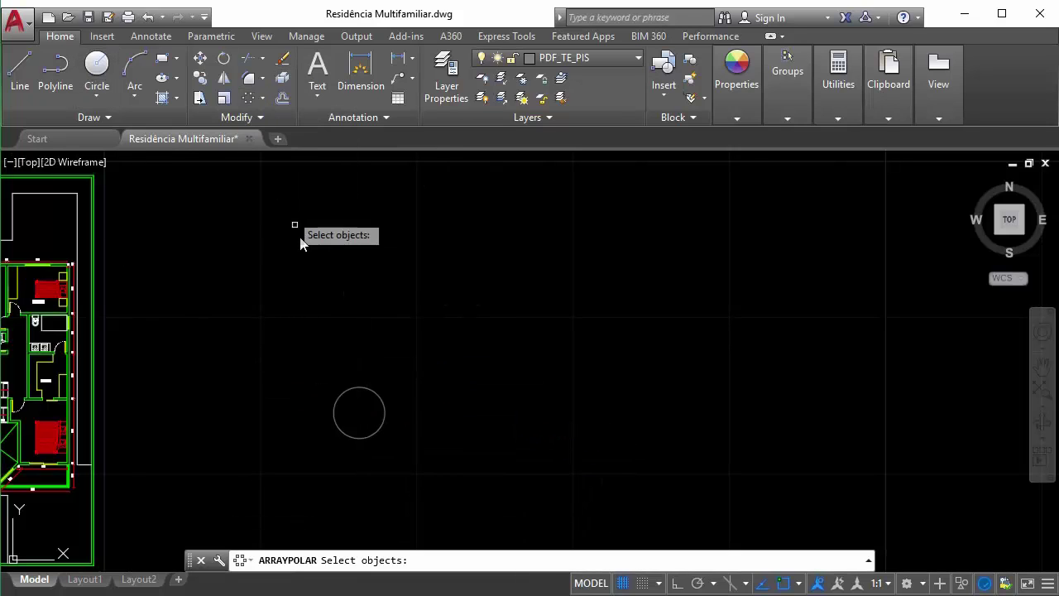
{"action": "middle_click_drag", "start_coordinate": [422, 463], "coordinate": [349, 383]}
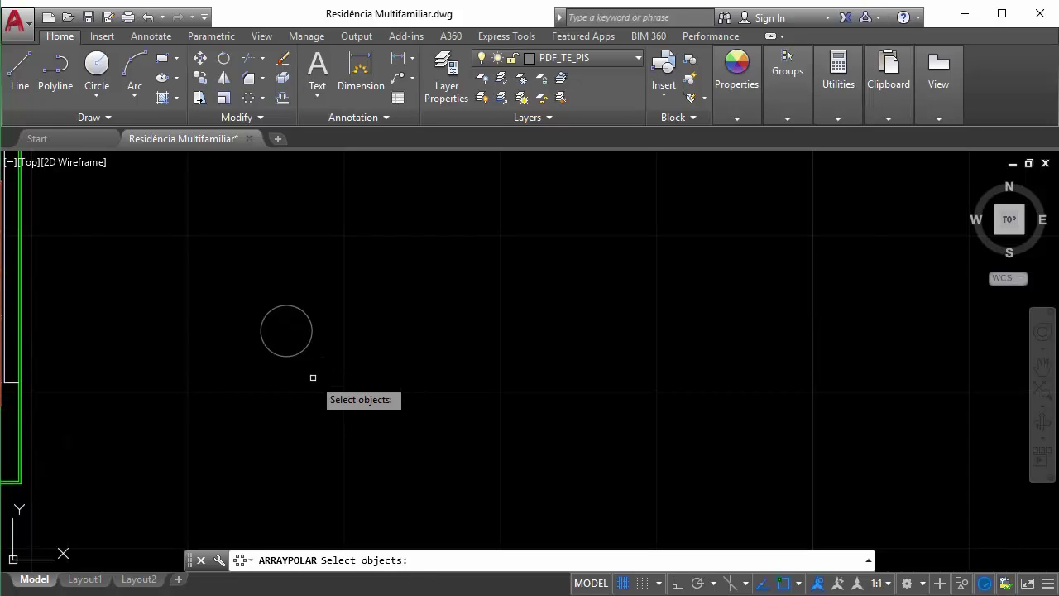
{"action": "left_click", "coordinate": [311, 342]}
{"action": "key", "text": "Return"}
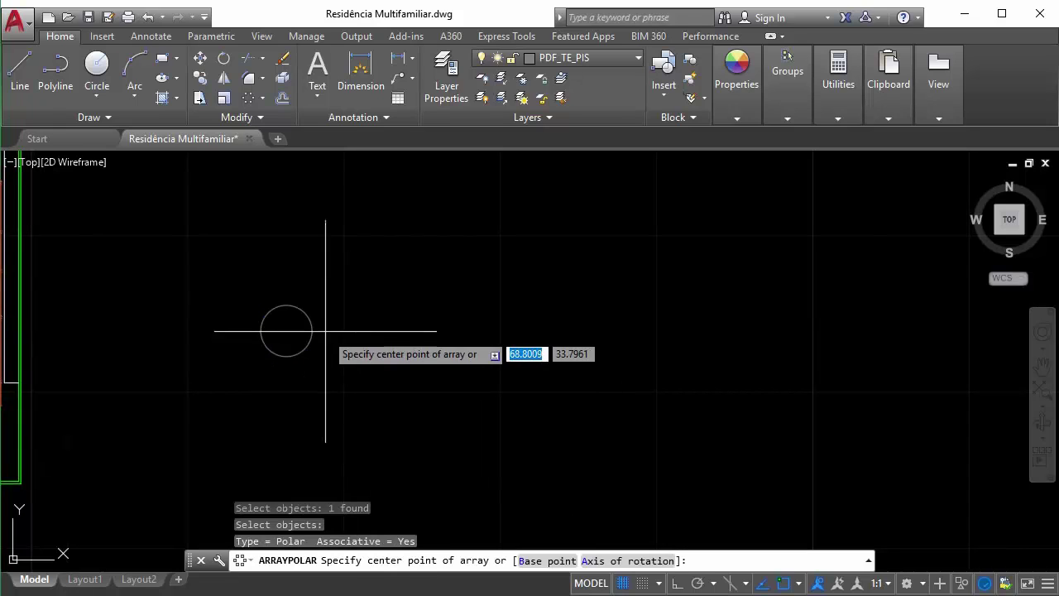
{"action": "key", "text": "Escape"}
Create a polar array of the small circle around a centre point to its lower right.
{"action": "middle_click_drag", "start_coordinate": [315, 285], "coordinate": [388, 366]}
{"action": "key", "text": "Return"}
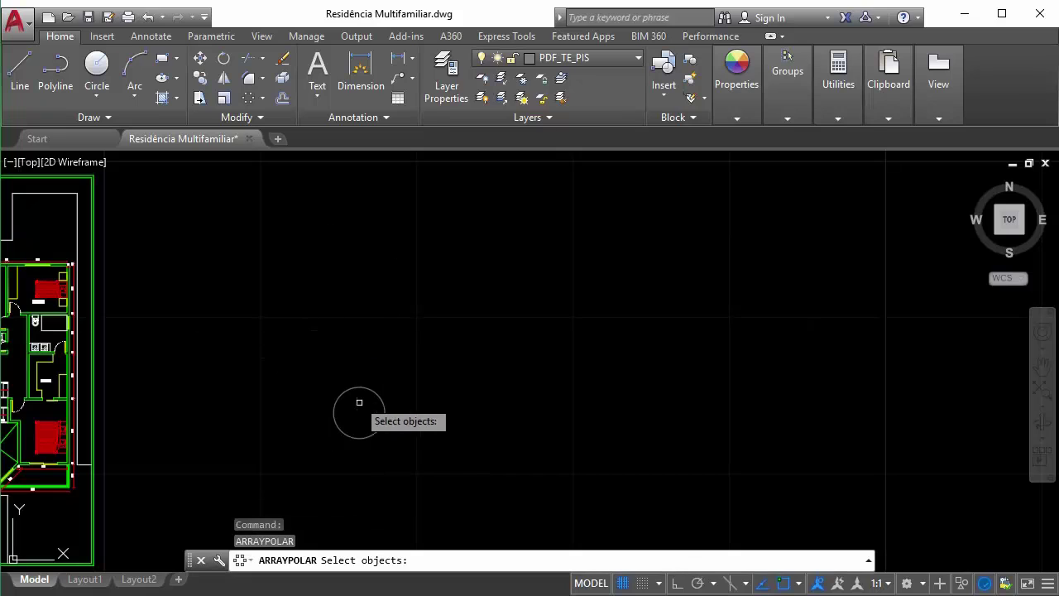
{"action": "left_click", "coordinate": [383, 407]}
{"action": "middle_click_drag", "start_coordinate": [465, 472], "coordinate": [359, 404]}
{"action": "key", "text": "Return"}
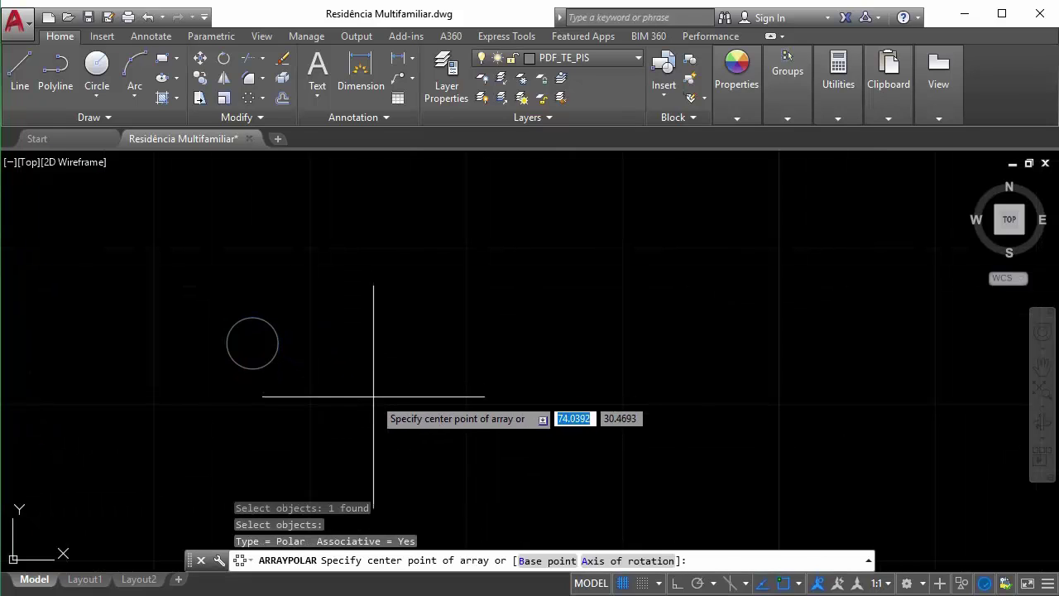
{"action": "scroll", "coordinate": [370, 414], "scroll_direction": "up", "scroll_amount": 2}
{"action": "scroll", "coordinate": [422, 413], "scroll_direction": "down", "scroll_amount": 2}
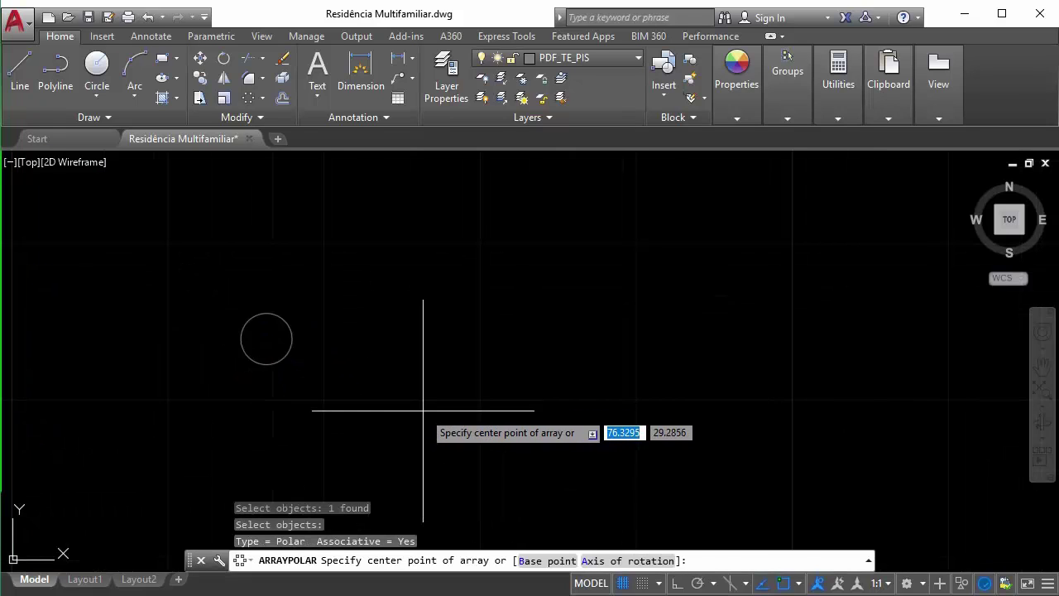
{"action": "left_click", "coordinate": [439, 420]}
{"action": "scroll", "coordinate": [439, 420], "scroll_direction": "down", "scroll_amount": 5}
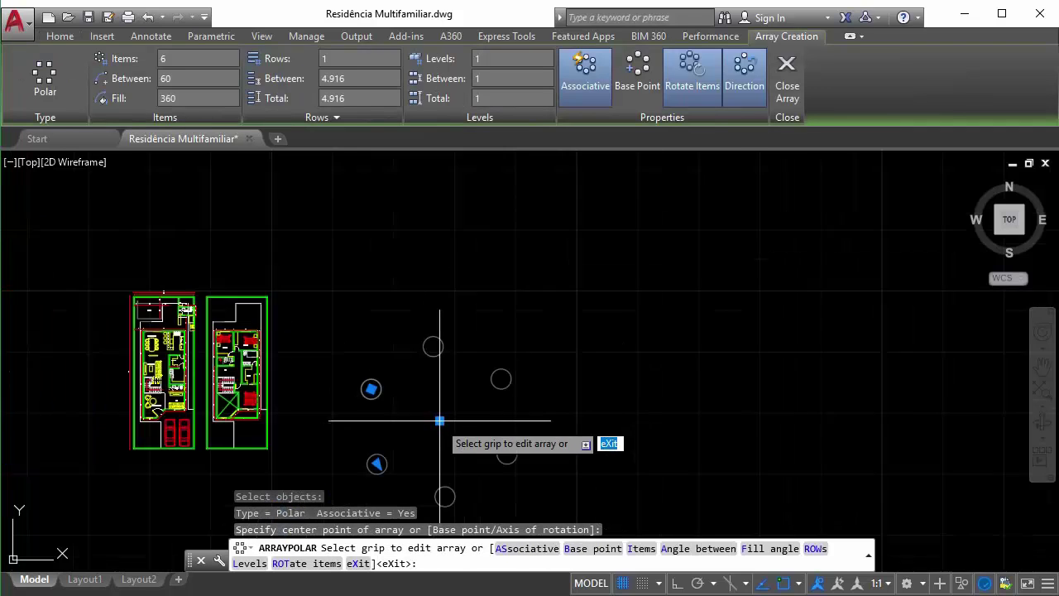
{"action": "scroll", "coordinate": [447, 459], "scroll_direction": "up", "scroll_amount": 3}
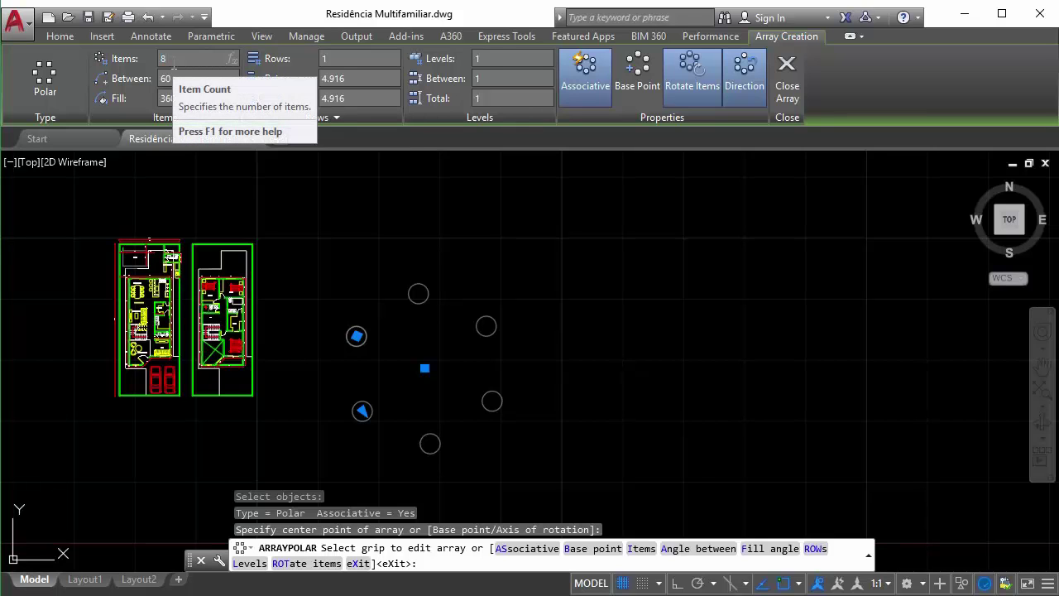
Set the circle's polar array to 8 items and finish the array.
{"action": "type", "text": "8"}
{"action": "key", "text": "Return"}
{"action": "scroll", "coordinate": [372, 377], "scroll_direction": "up", "scroll_amount": 2}
{"action": "middle_click_drag", "start_coordinate": [508, 373], "coordinate": [234, 320]}
{"action": "key", "text": "Escape"}
{"action": "mouse_move", "coordinate": [369, 229]}
{"action": "middle_mouse_down"}
{"action": "mouse_move", "coordinate": [387, 274]}
{"action": "mouse_move", "coordinate": [264, 226]}
{"action": "mouse_move", "coordinate": [342, 245]}
{"action": "middle_mouse_up"}
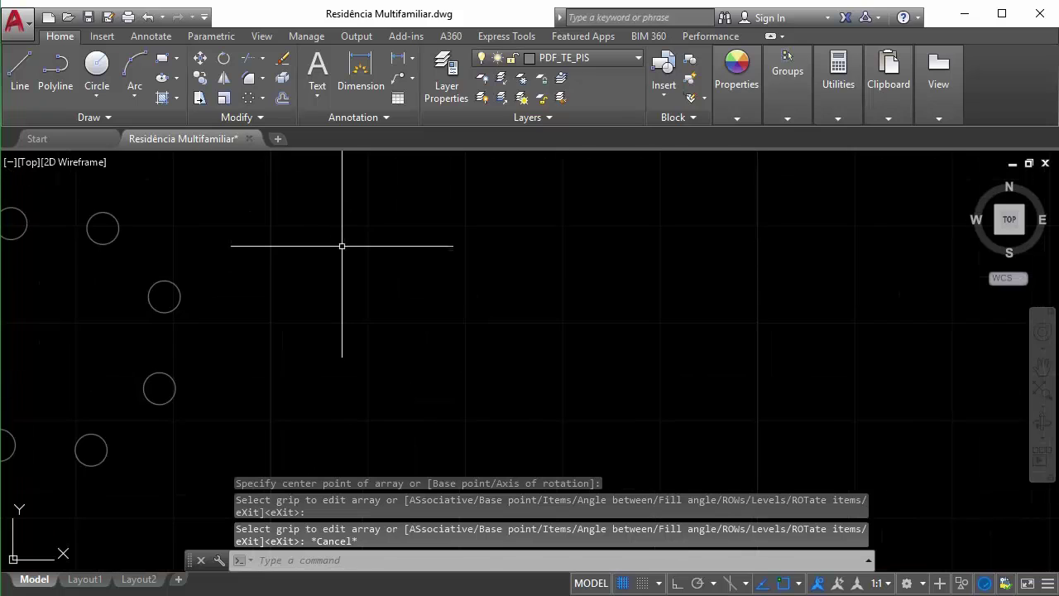
With Ortho on, draw an open three-sided polyline beside the circle array, open downward with legs about 4.2 units long.
{"action": "type", "text": "pl"}
{"action": "key", "text": "Return"}
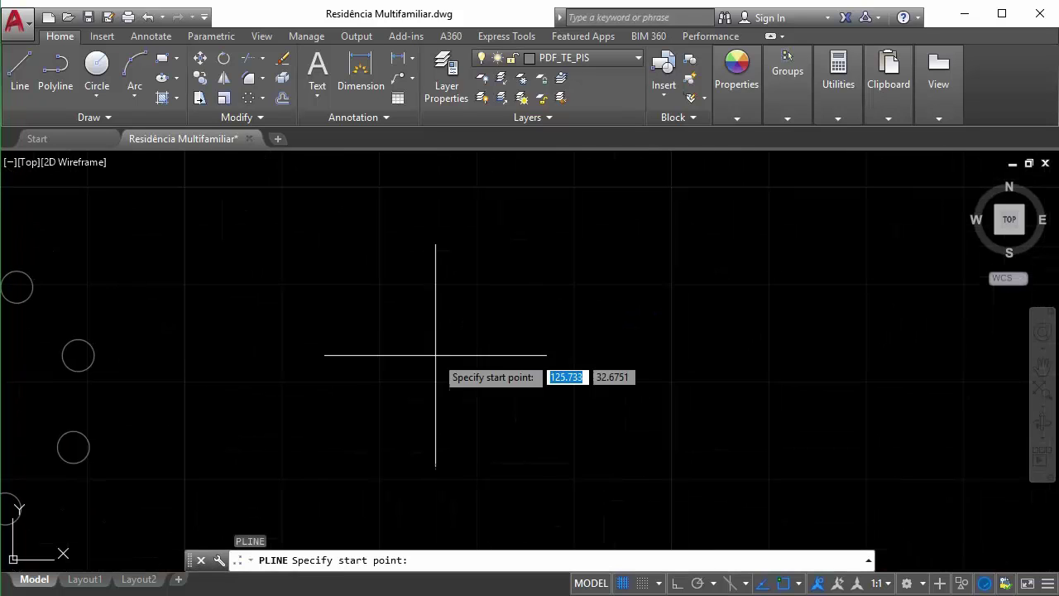
{"action": "left_click", "coordinate": [444, 316]}
{"action": "key", "text": "F8"}
{"action": "left_click", "coordinate": [450, 276]}
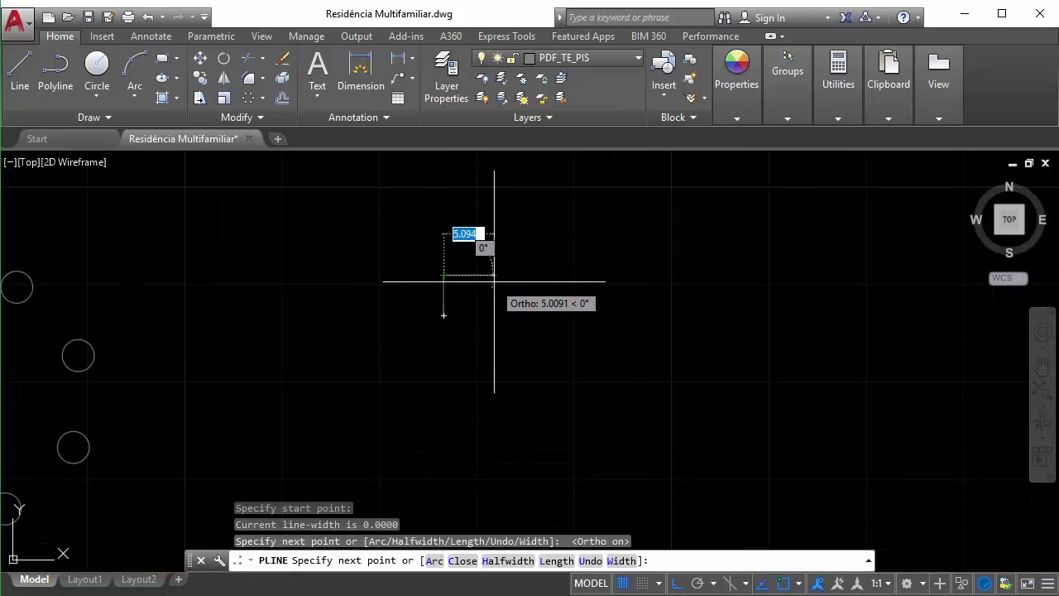
{"action": "left_click", "coordinate": [515, 286]}
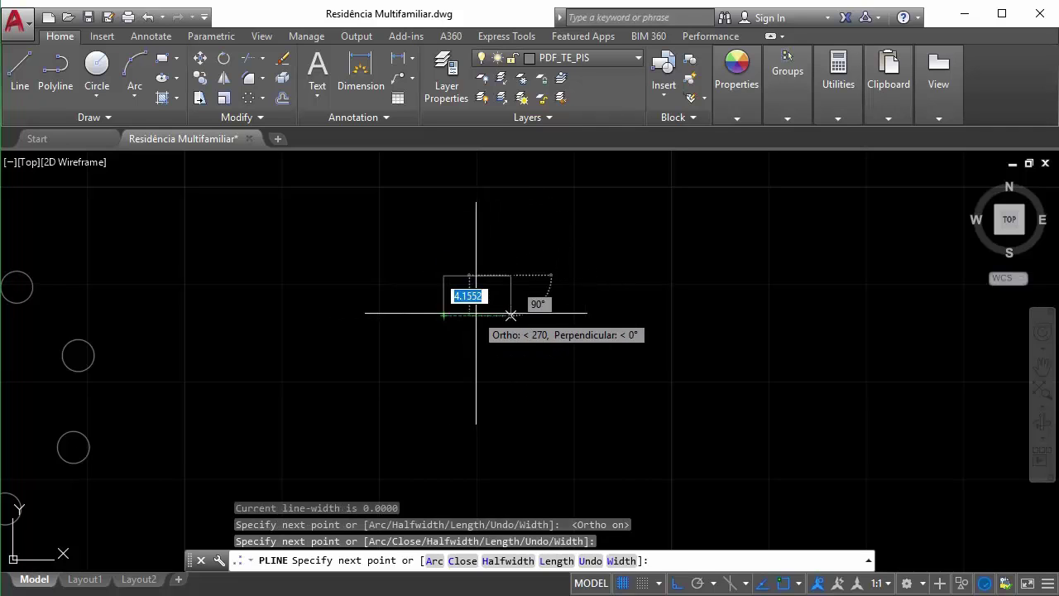
{"action": "left_click", "coordinate": [483, 314]}
{"action": "scroll", "coordinate": [496, 299], "scroll_direction": "down", "scroll_amount": 5}
{"action": "key", "text": "Escape"}
Create a polar array of the three-sided polyline around a centre point straight below it.
{"action": "scroll", "coordinate": [497, 297], "scroll_direction": "up", "scroll_amount": 2}
{"action": "left_click", "coordinate": [515, 309]}
{"action": "left_click", "coordinate": [495, 298]}
{"action": "scroll", "coordinate": [507, 308], "scroll_direction": "up", "scroll_amount": 2}
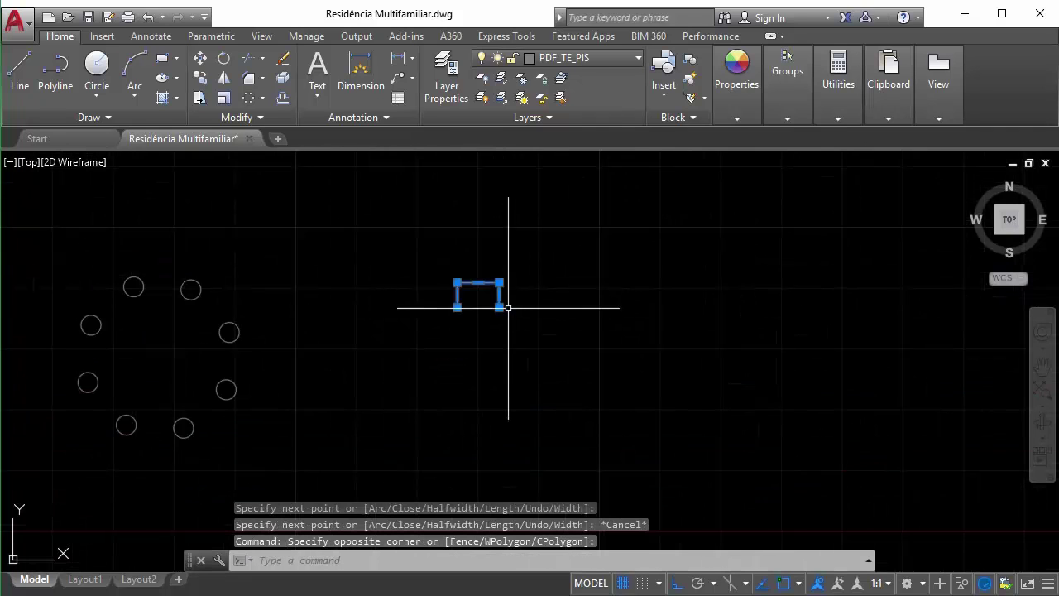
{"action": "middle_click_drag", "start_coordinate": [383, 248], "coordinate": [346, 158]}
{"action": "left_click", "coordinate": [249, 99]}
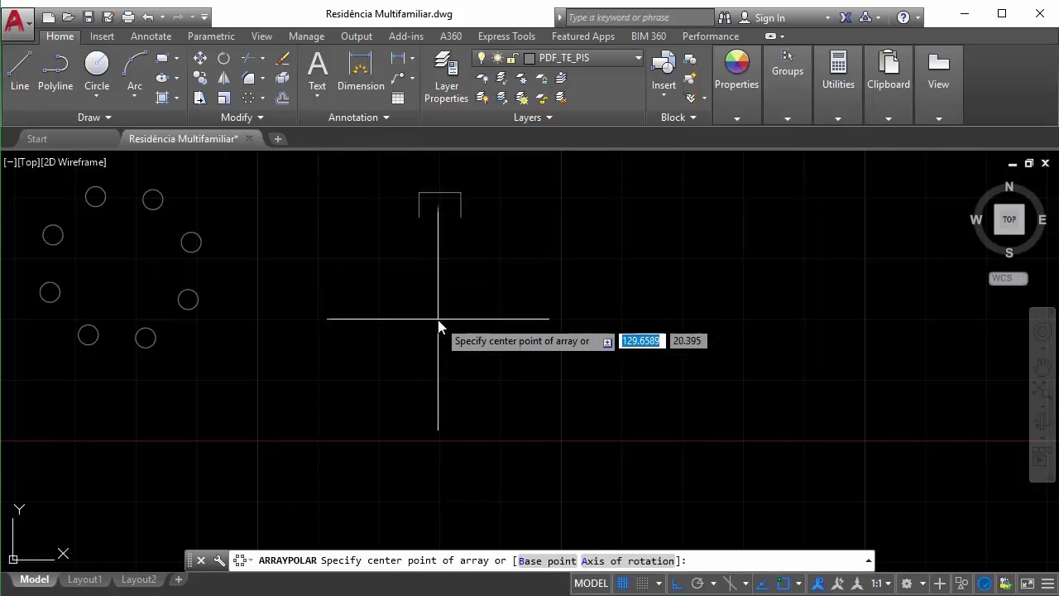
{"action": "left_click", "coordinate": [437, 345]}
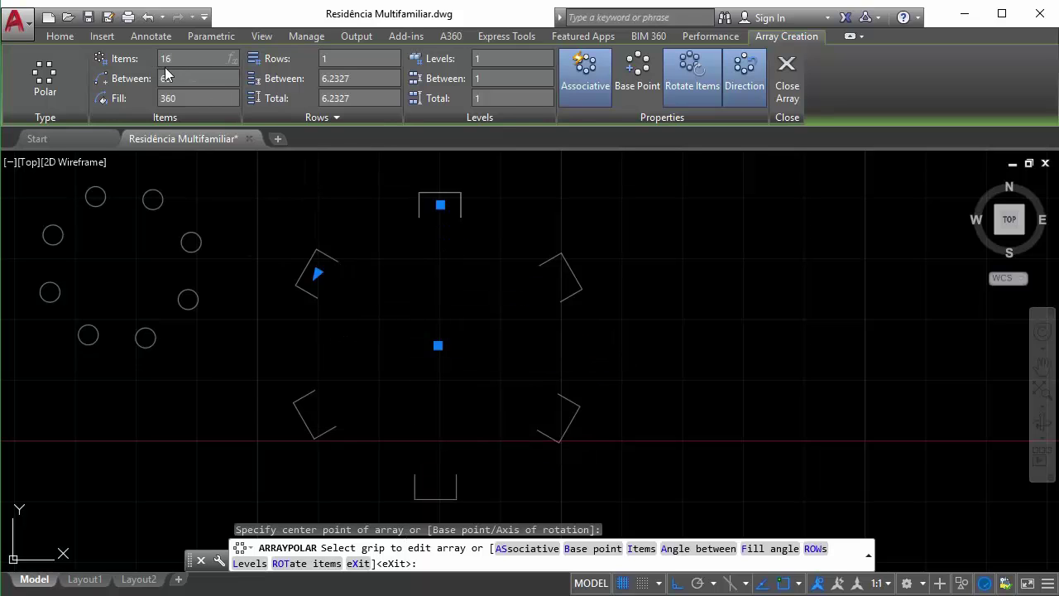
Set the polyline's polar array to 16 items to form a gear outline and finish the array.
{"action": "key", "text": "Return"}
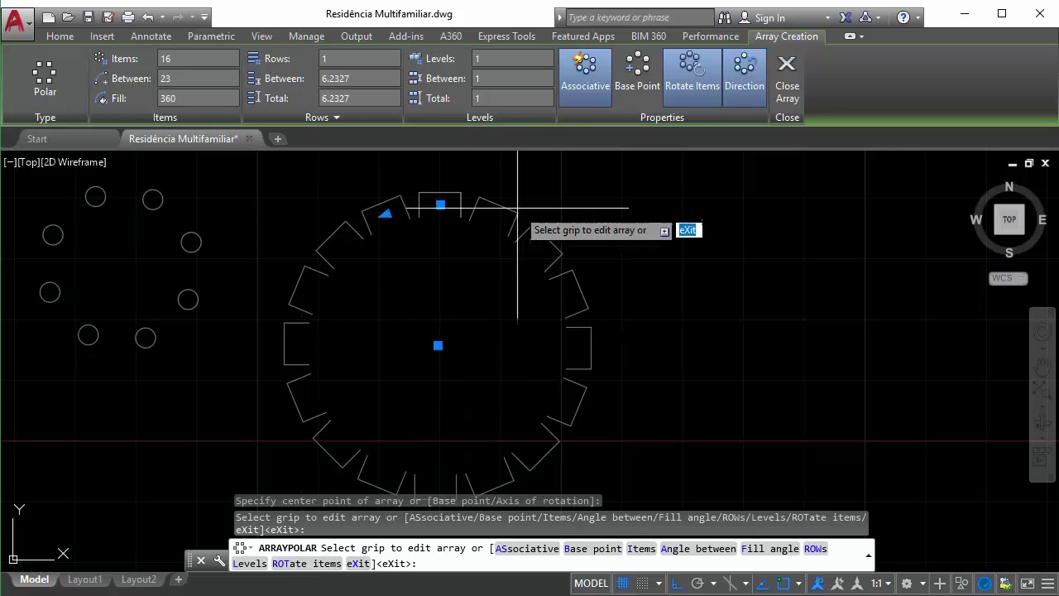
{"action": "scroll", "coordinate": [477, 294], "scroll_direction": "down", "scroll_amount": 4}
{"action": "scroll", "coordinate": [457, 307], "scroll_direction": "up", "scroll_amount": 2}
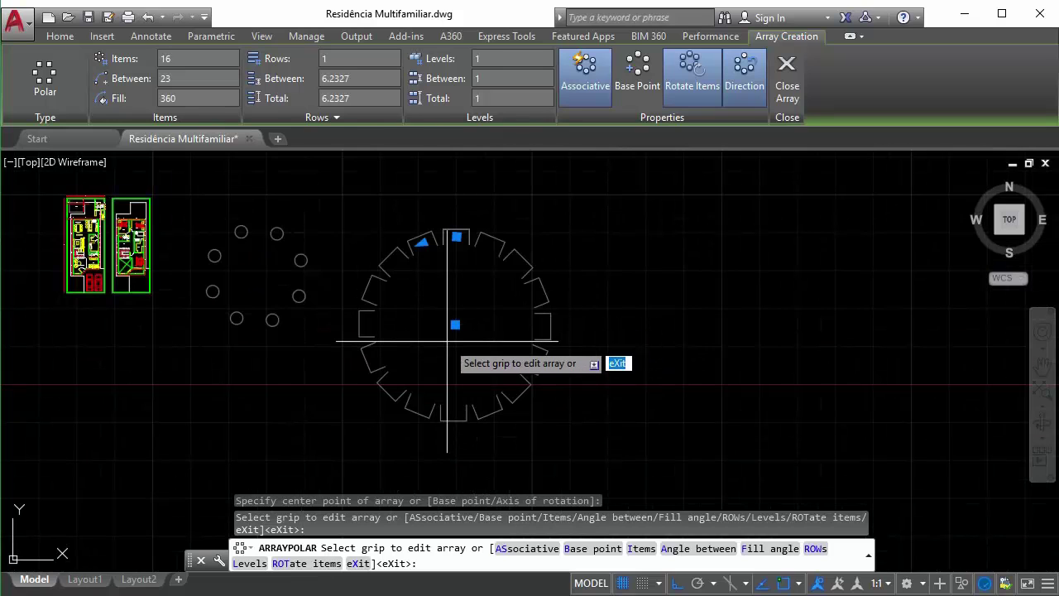
{"action": "key", "text": "Escape"}
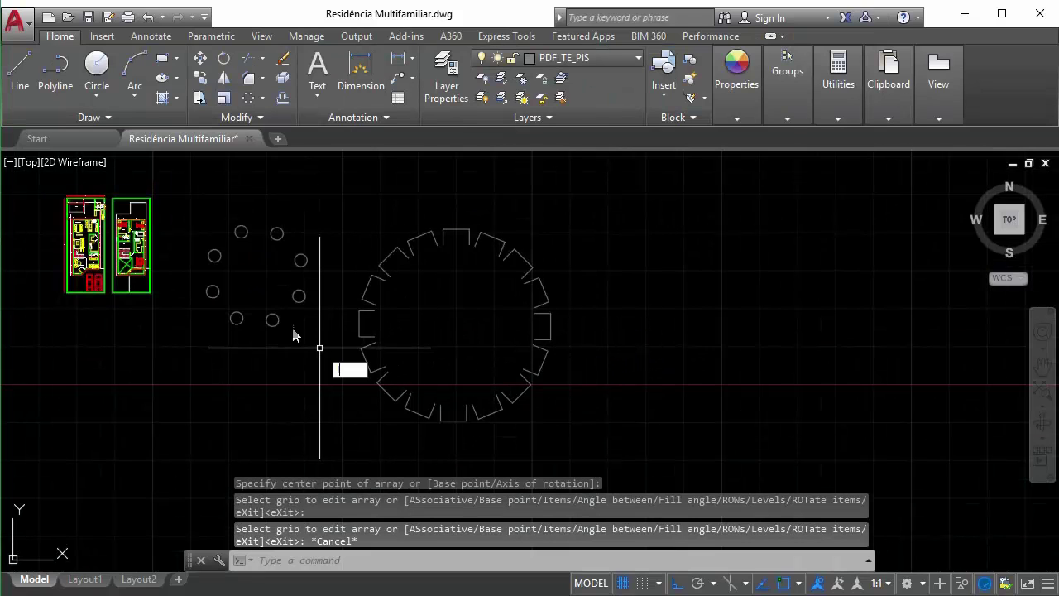
Draw a vertical line about 55 units long in the empty area right of the gear-shaped array.
{"action": "key", "text": "Return"}
{"action": "scroll", "coordinate": [241, 287], "scroll_direction": "up", "scroll_amount": 2}
{"action": "middle_click_drag", "start_coordinate": [752, 373], "coordinate": [138, 425]}
{"action": "scroll", "coordinate": [378, 387], "scroll_direction": "down", "scroll_amount": 2}
{"action": "left_click", "coordinate": [542, 230]}
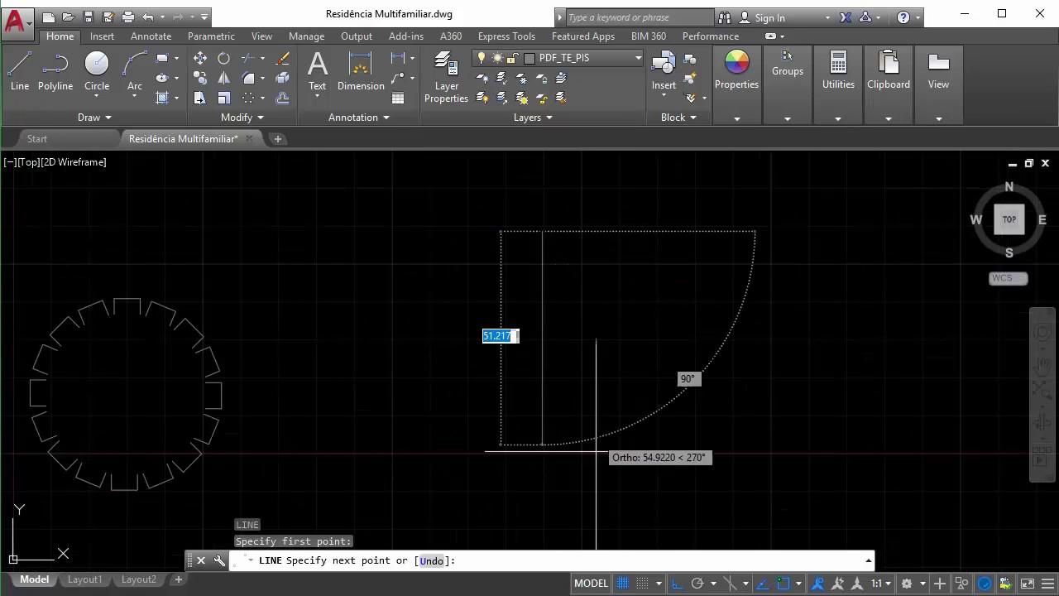
{"action": "left_click", "coordinate": [595, 450]}
{"action": "key", "text": "Escape"}
Draw a circle centred on the upper endpoint of the vertical line.
{"action": "left_click", "coordinate": [97, 66]}
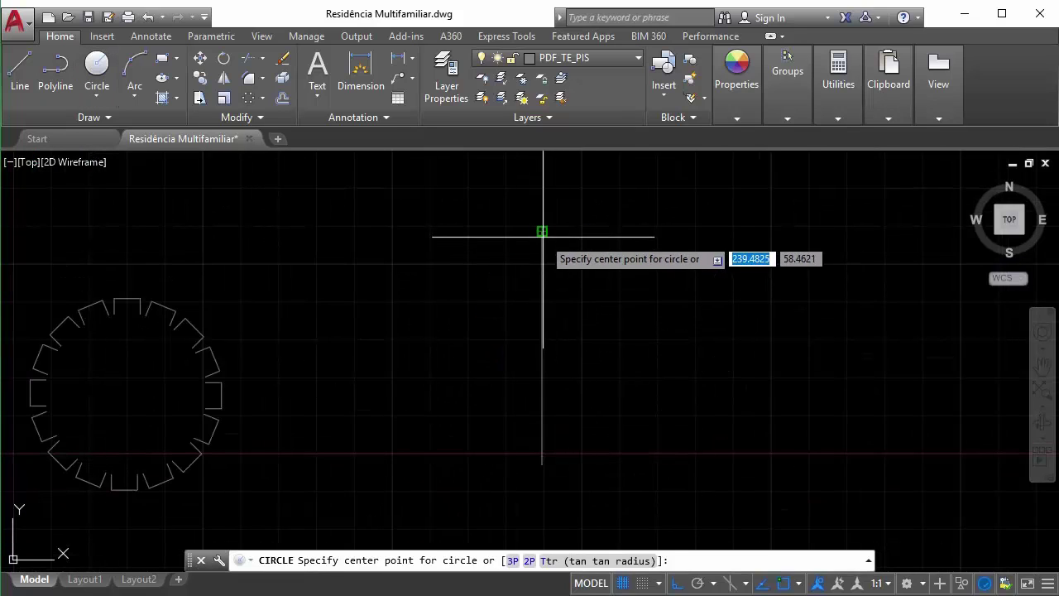
{"action": "left_click", "coordinate": [542, 231]}
{"action": "left_click", "coordinate": [546, 208]}
Create a six-item polar array of that circle around the midpoint of the vertical line.
{"action": "left_click", "coordinate": [565, 241]}
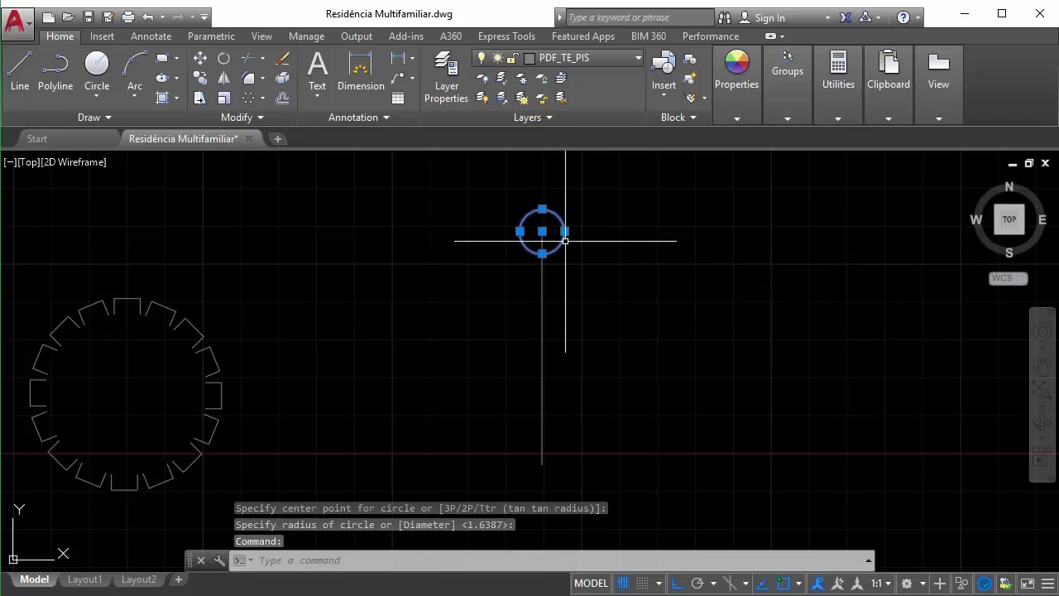
{"action": "left_click", "coordinate": [249, 98]}
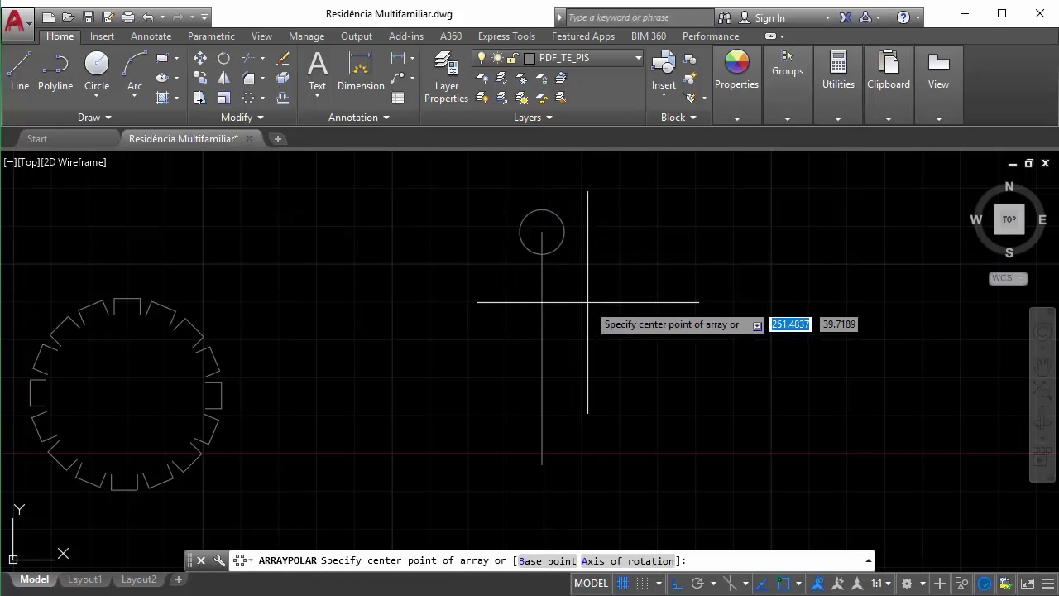
{"action": "left_click", "coordinate": [542, 347]}
{"action": "scroll", "coordinate": [482, 348], "scroll_direction": "down", "scroll_amount": 2}
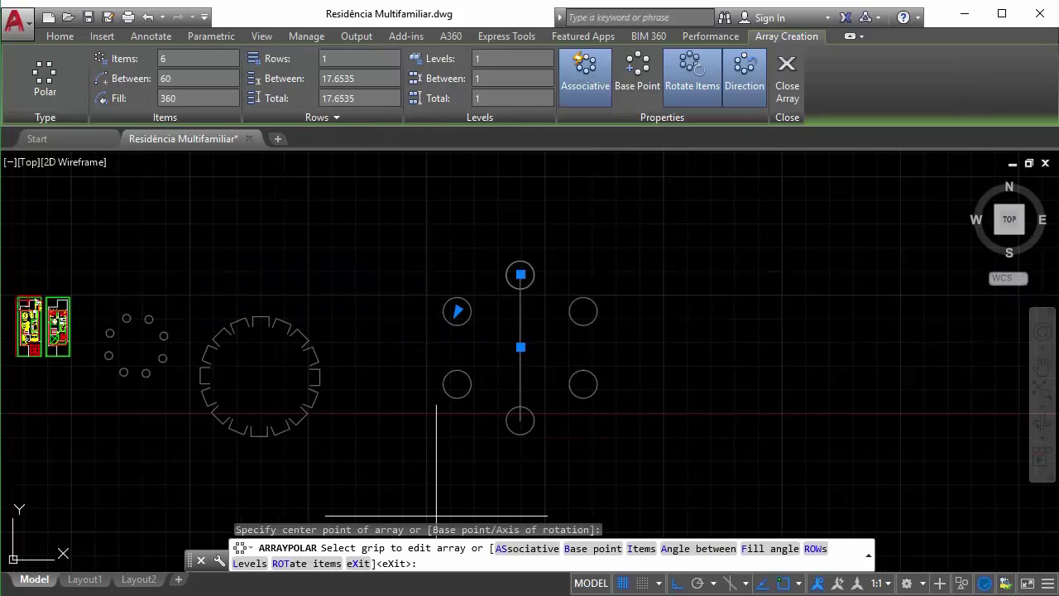
{"action": "key", "text": "Escape"}
Delete the vertical line inside the new circle array.
{"action": "left_click", "coordinate": [552, 370]}
{"action": "left_click", "coordinate": [494, 332]}
{"action": "key", "text": "Delete"}
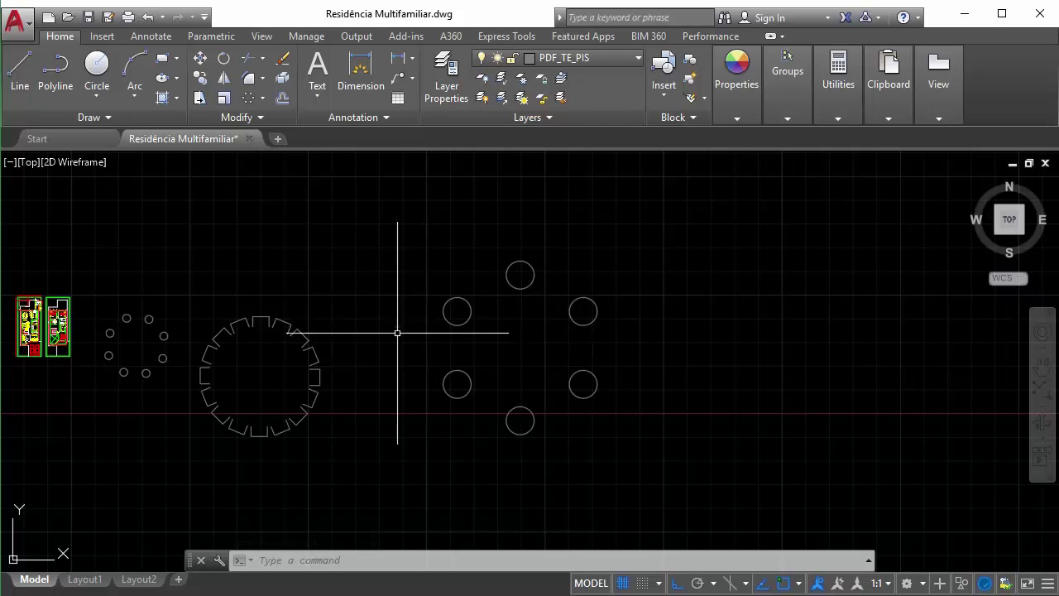
{"action": "middle_click_drag", "start_coordinate": [248, 366], "coordinate": [293, 418]}
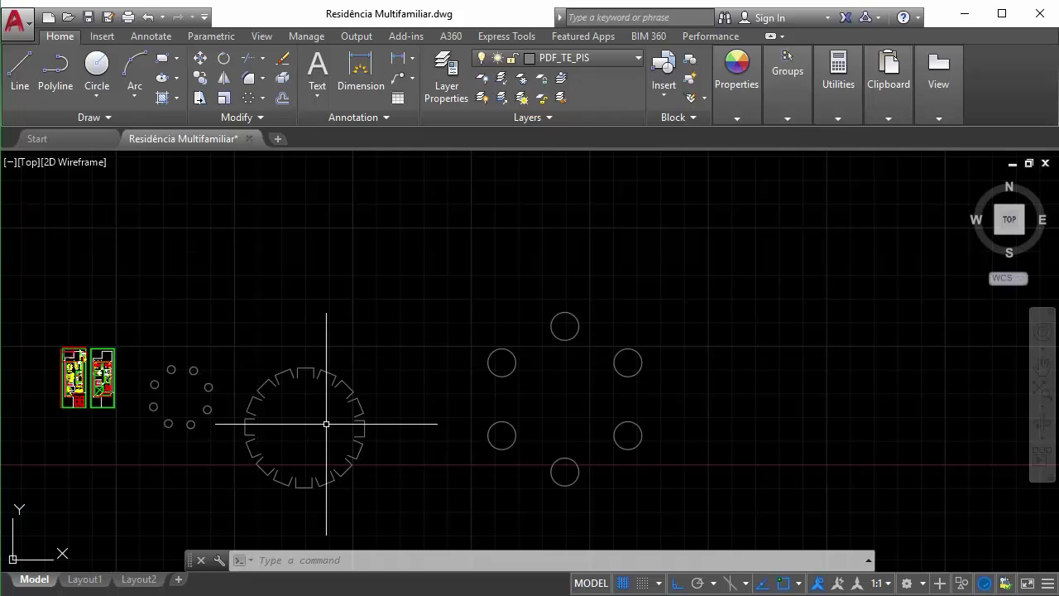
{"action": "middle_click_drag", "start_coordinate": [485, 430], "coordinate": [473, 430]}
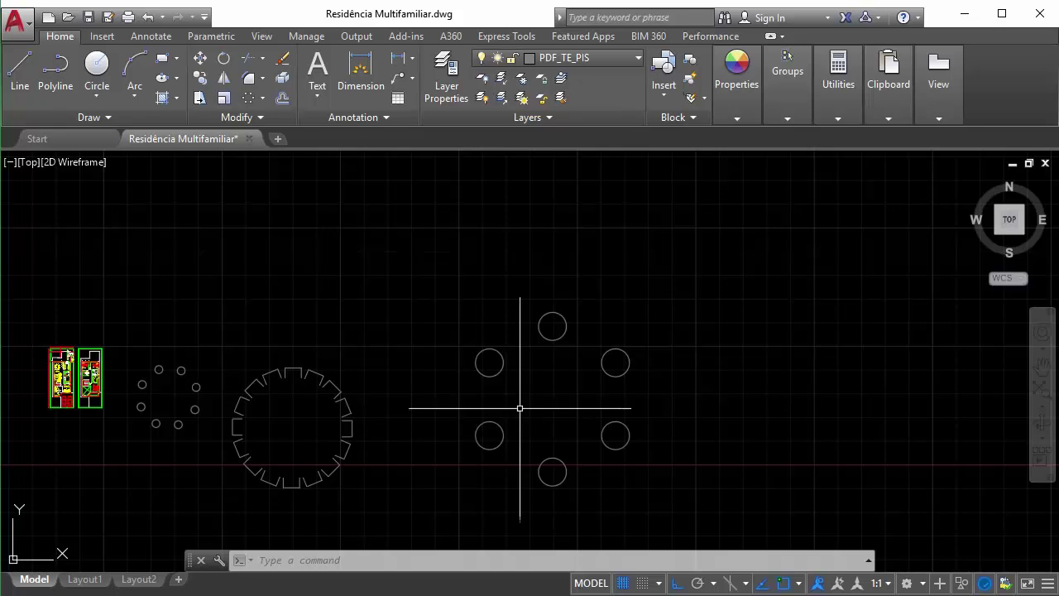
{"action": "middle_click_drag", "start_coordinate": [599, 448], "coordinate": [496, 442]}
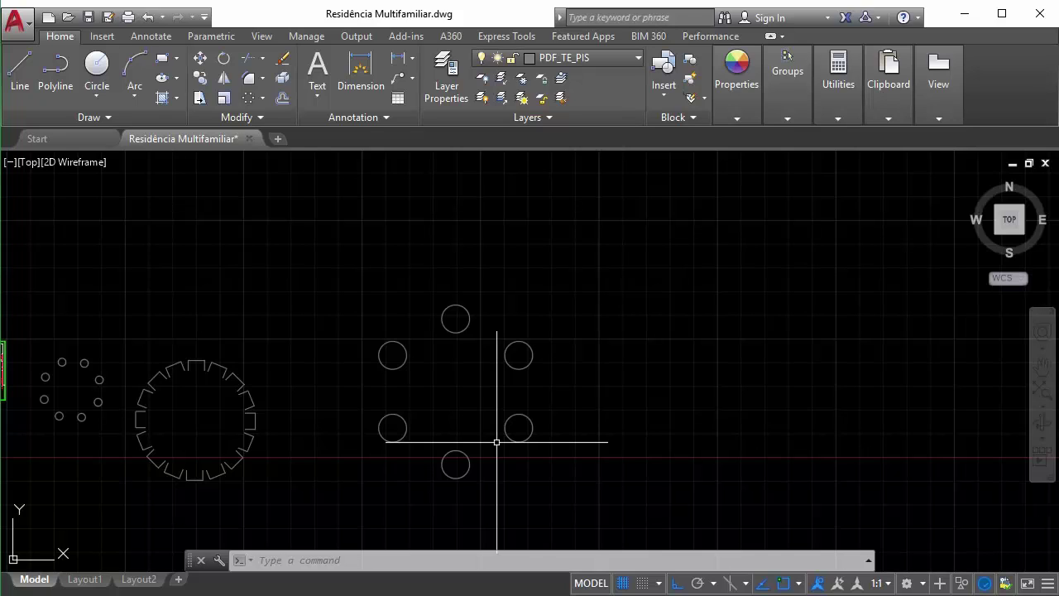
{"action": "middle_click_drag", "start_coordinate": [543, 456], "coordinate": [482, 463]}
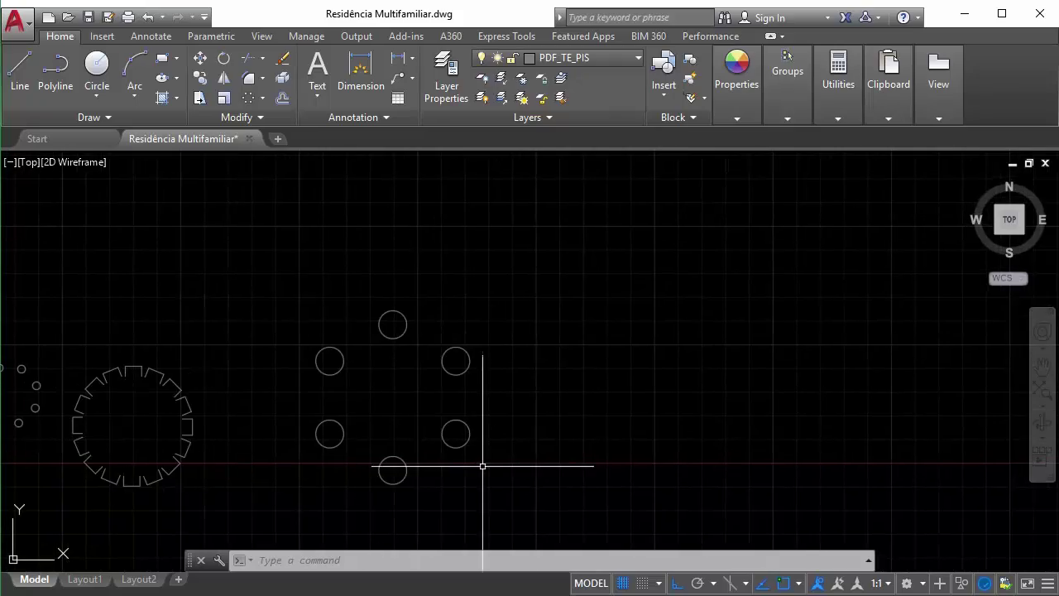